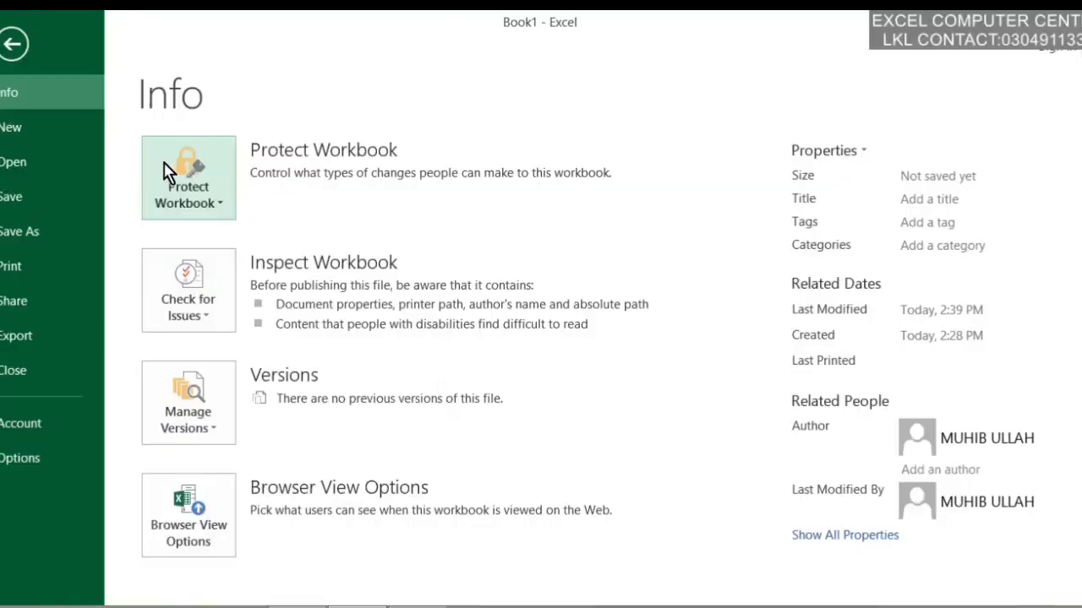
Back on the sheet, fill the 14-row by 13-column block from R1C1 with MA
left_click(169, 173)
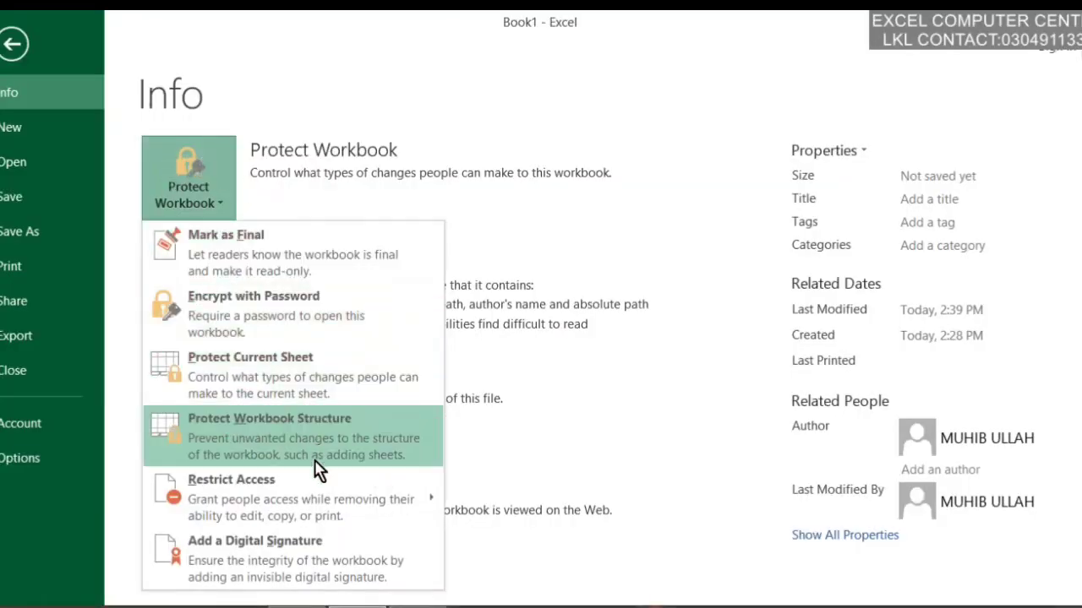
left_click(23, 37)
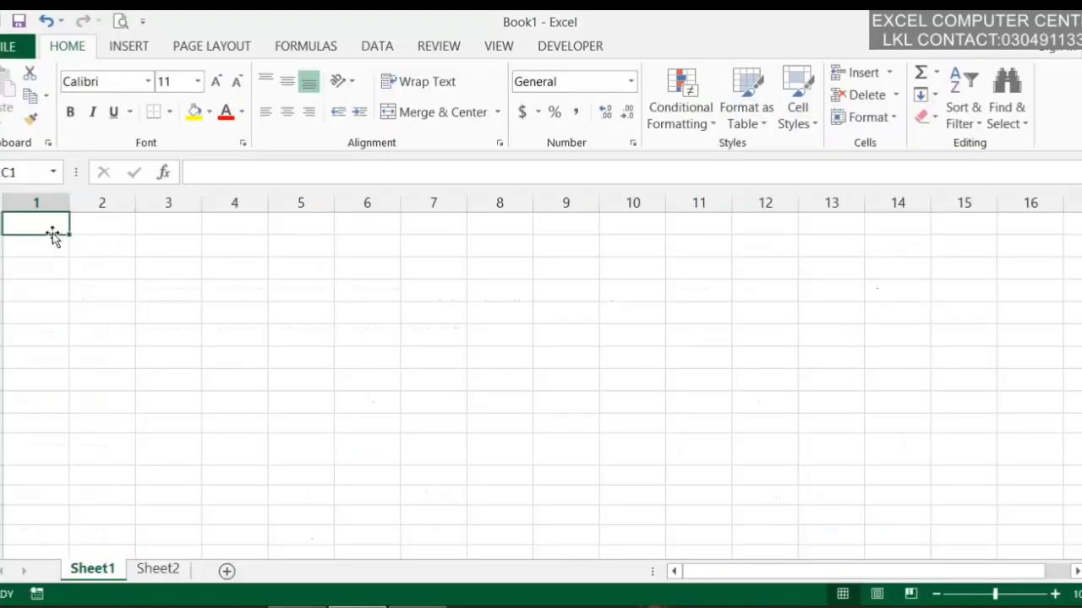
left_click_drag(36, 223, 804, 510)
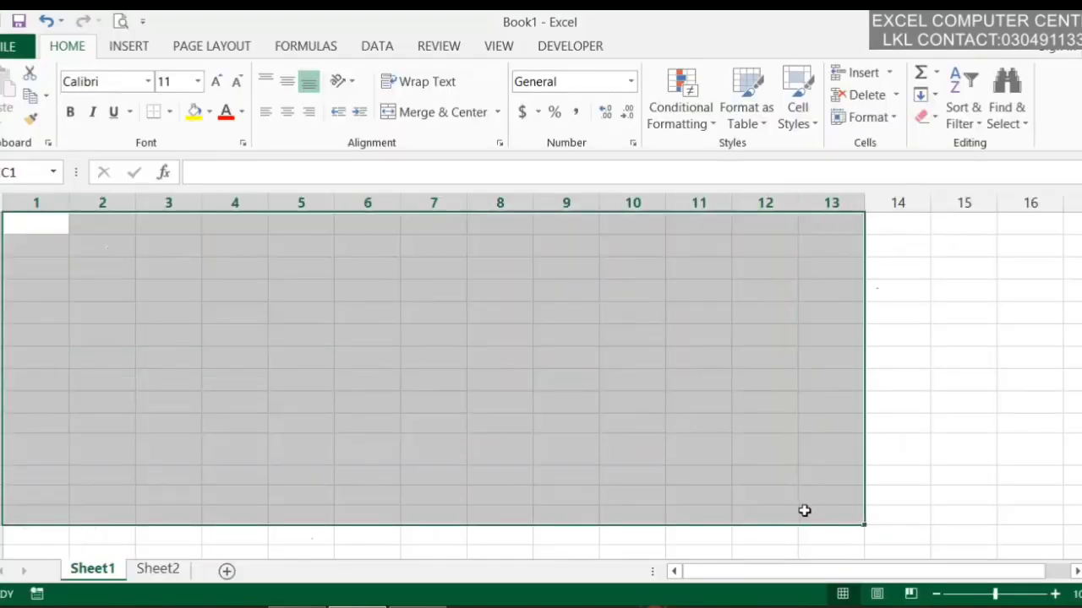
type("M")
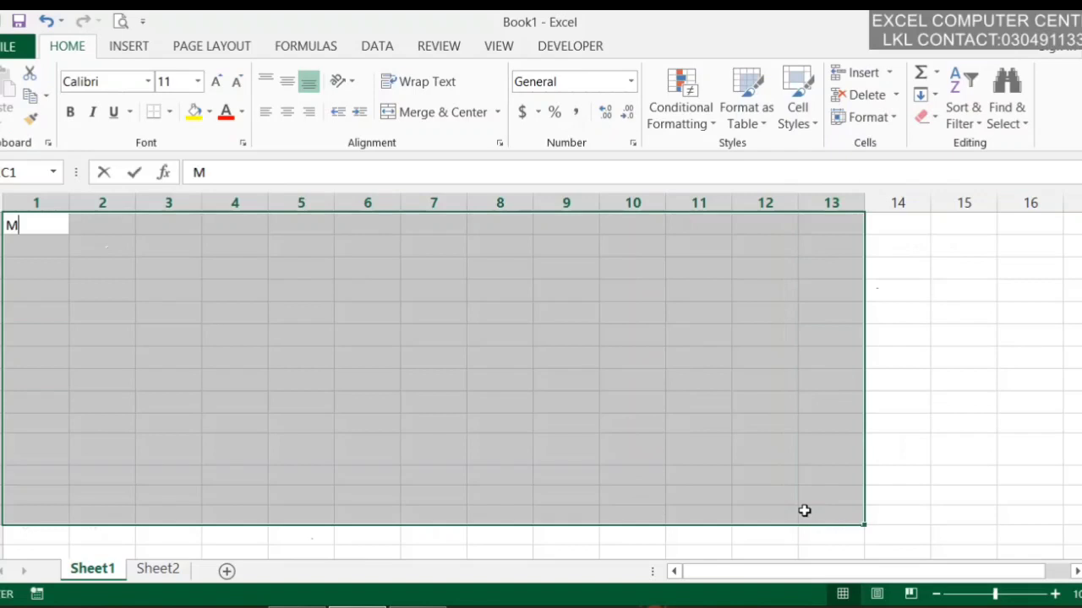
type("A")
key("ctrl+Return")
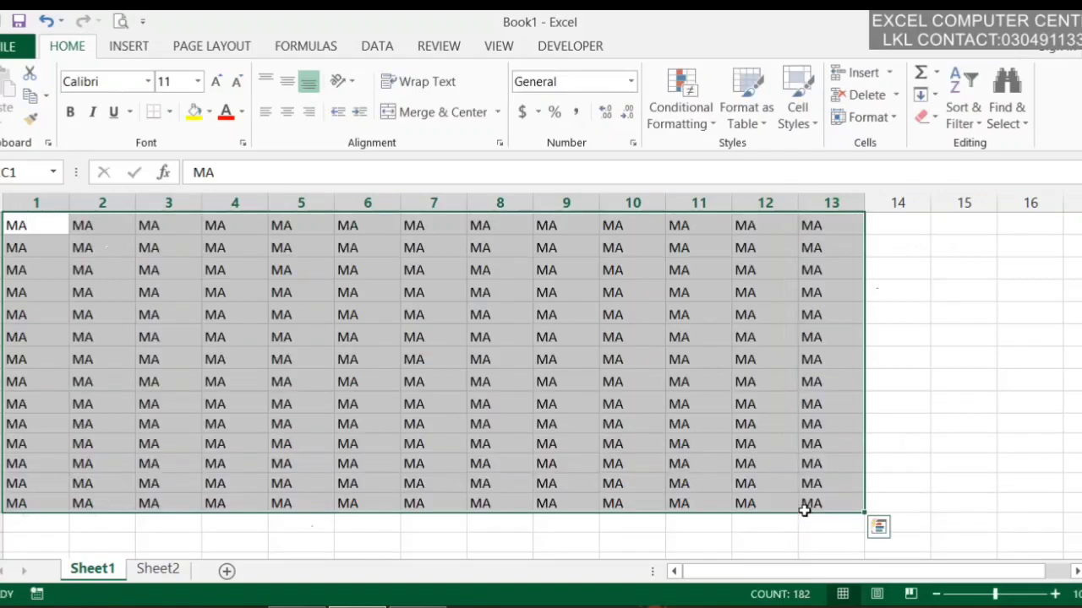
Mark the workbook as final from Protect Workbook on the Info page
left_click(7, 46)
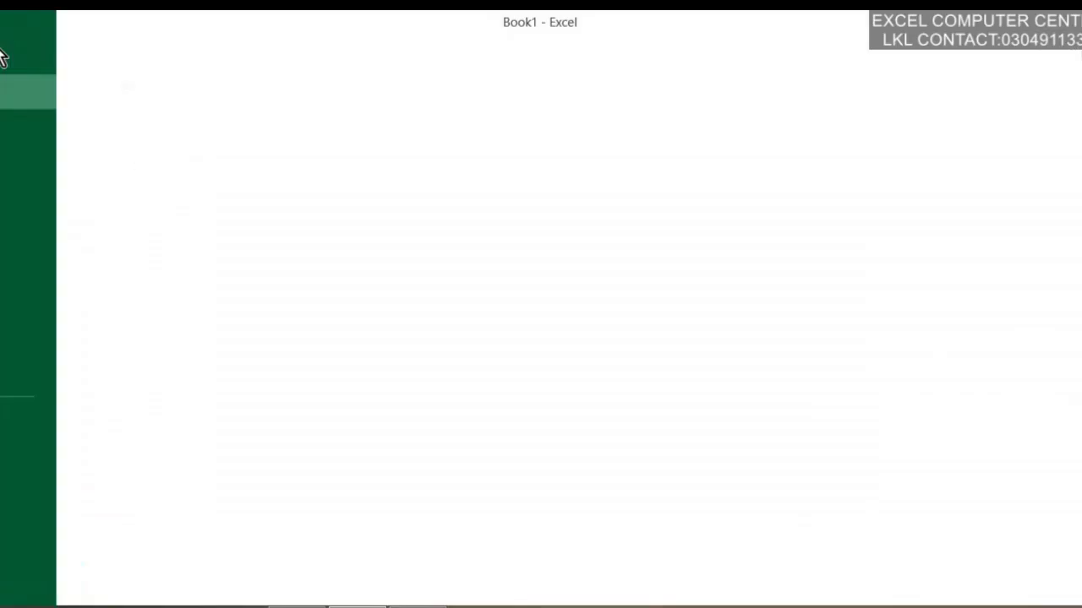
left_click(222, 173)
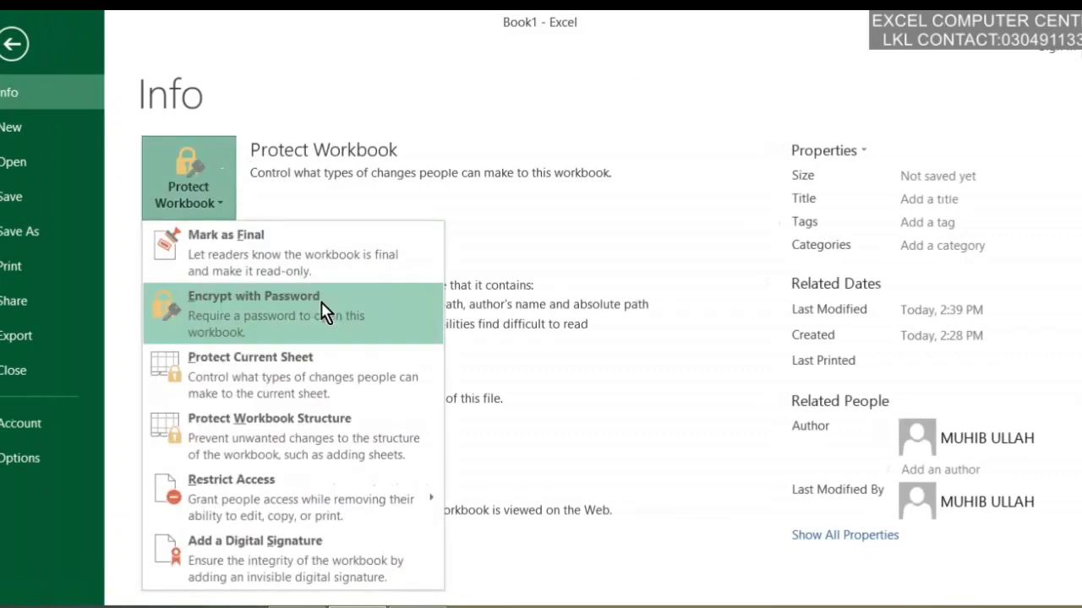
left_click(316, 254)
left_click(502, 374)
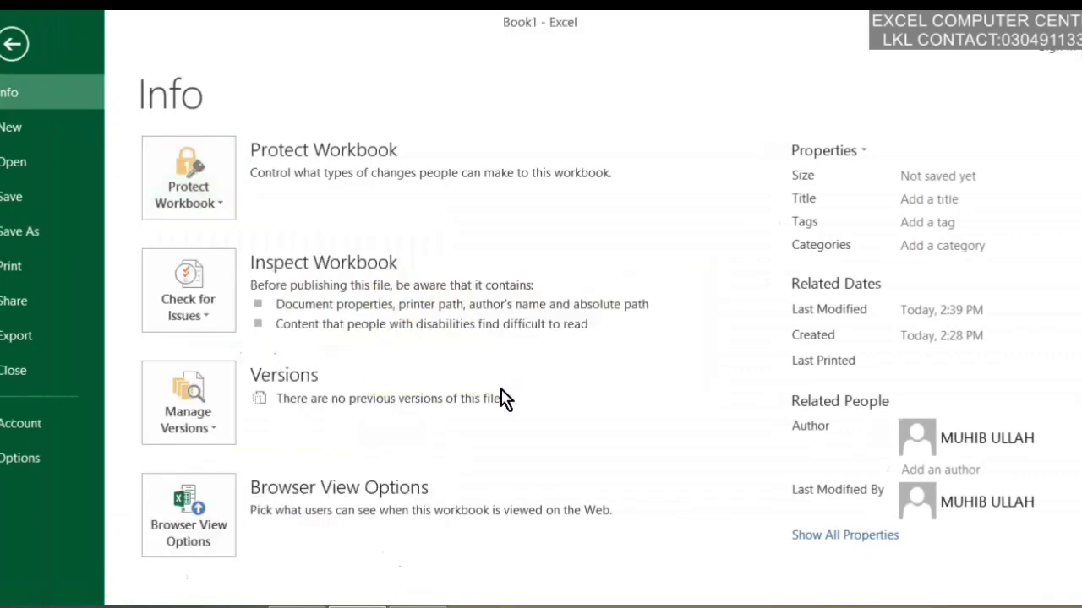
Save the workbook as Book12222, declining to replace Book1 and Book12
left_click(503, 511)
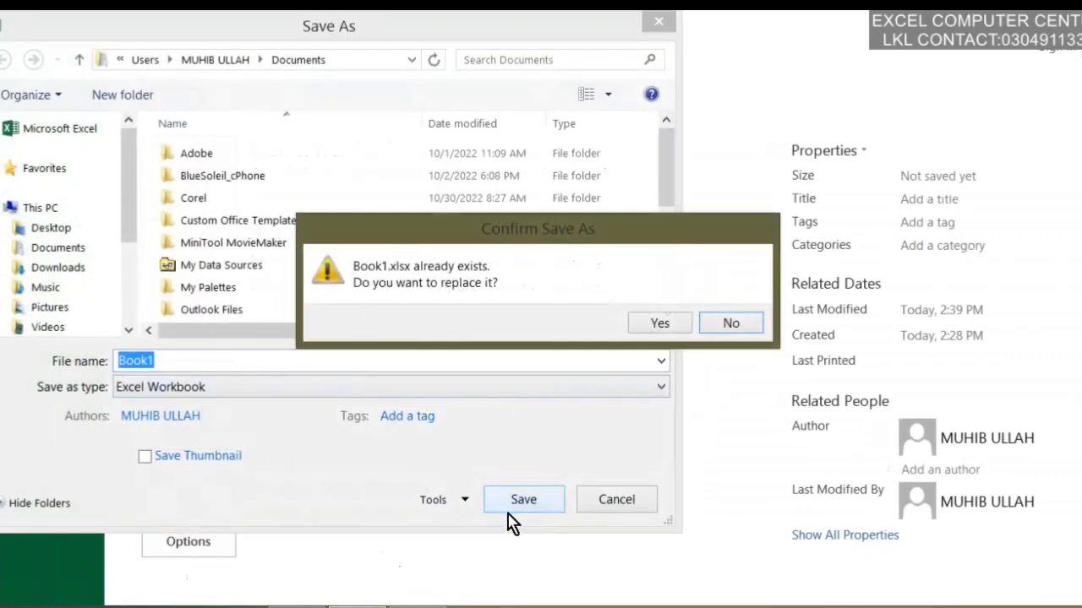
left_click(732, 328)
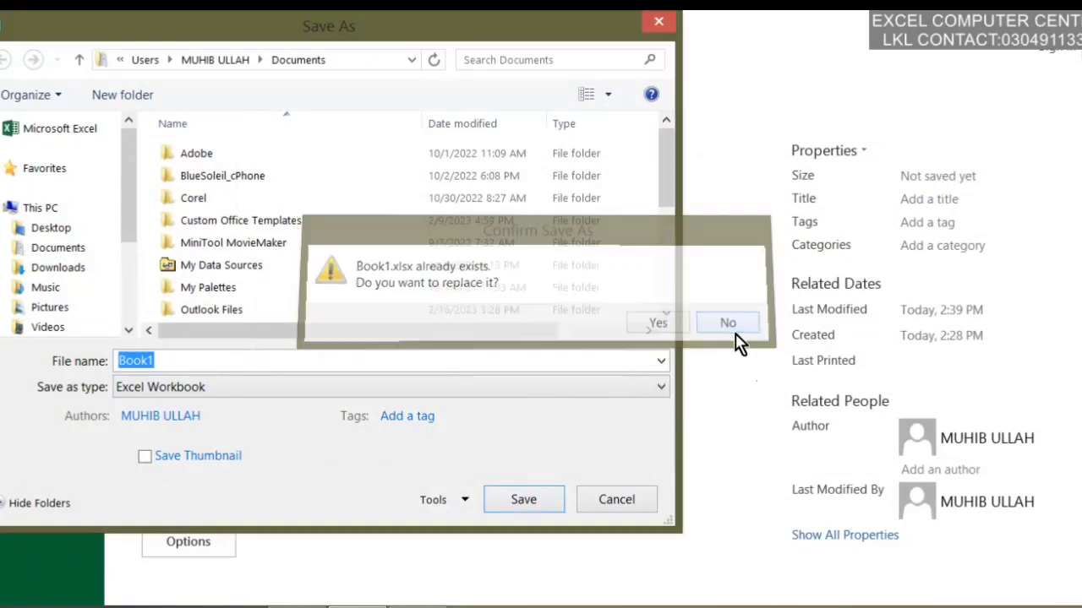
left_click(194, 362)
type("2")
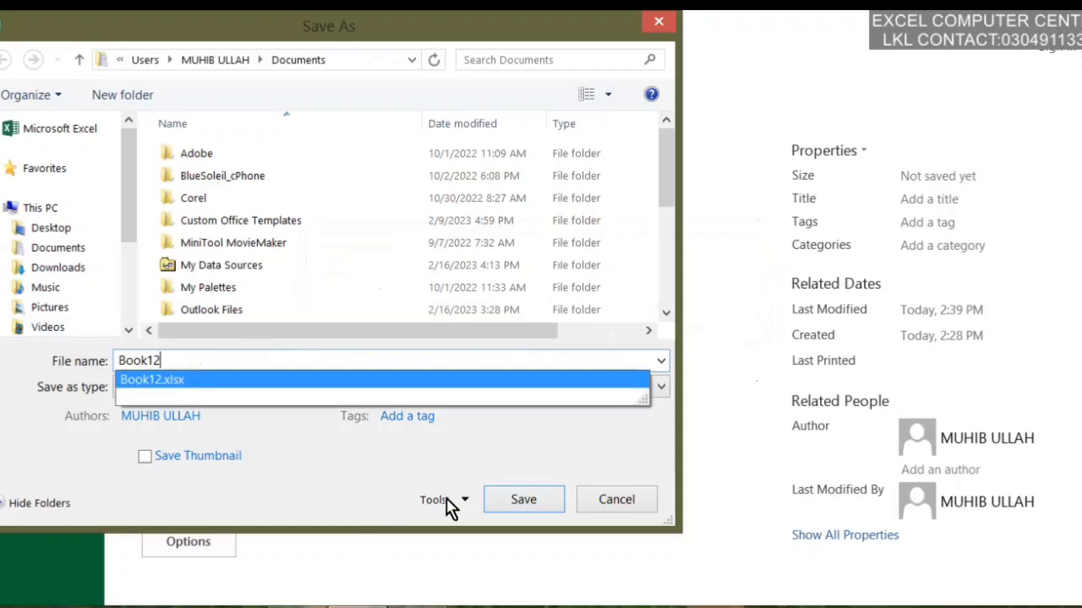
left_click(562, 494)
left_click(561, 500)
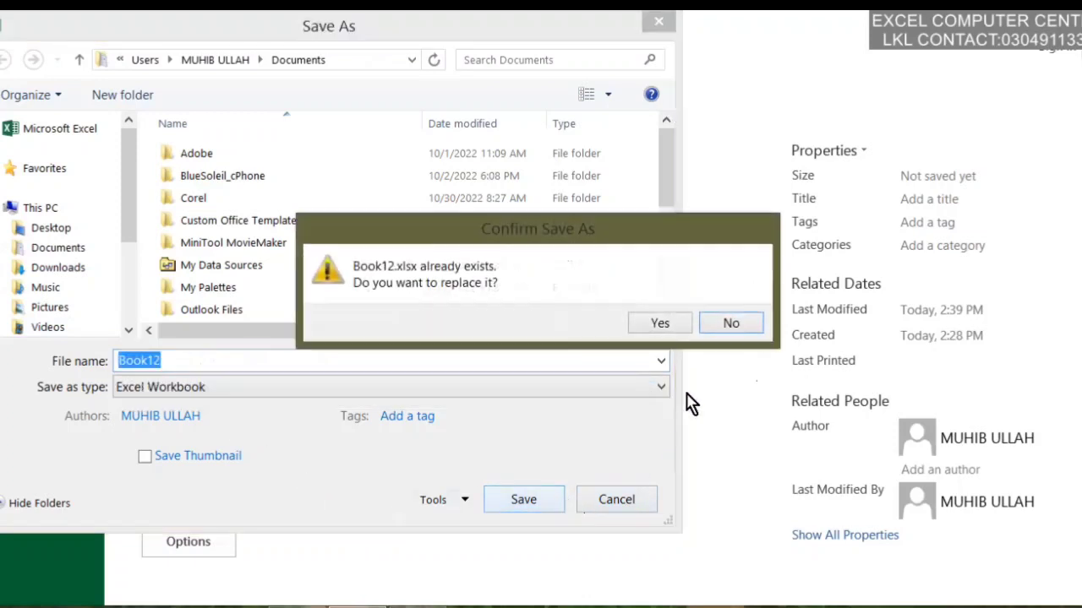
left_click(733, 330)
left_click(237, 355)
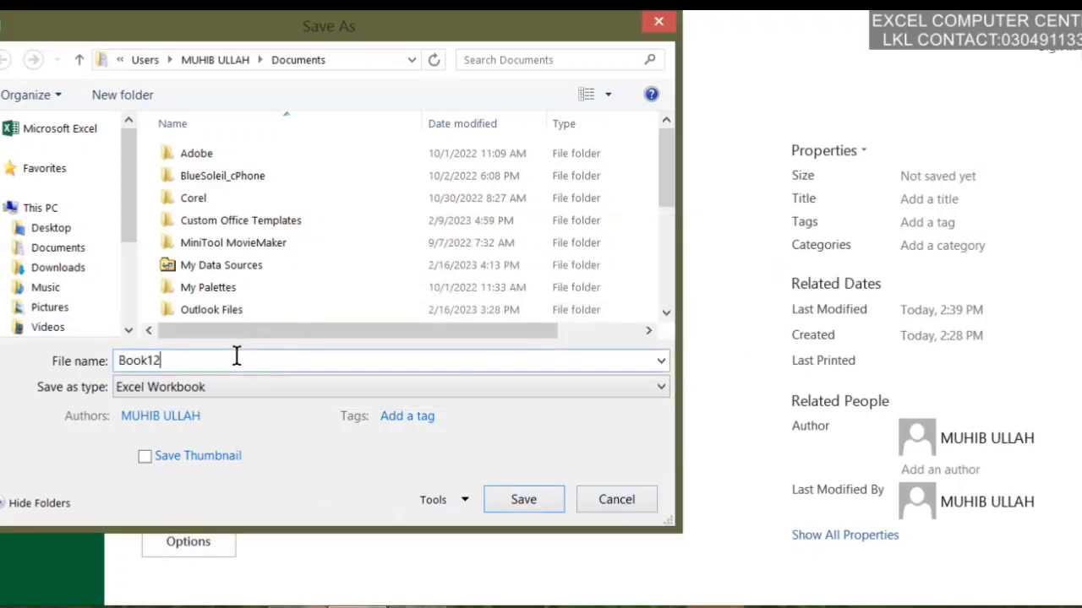
type("222")
left_click(545, 507)
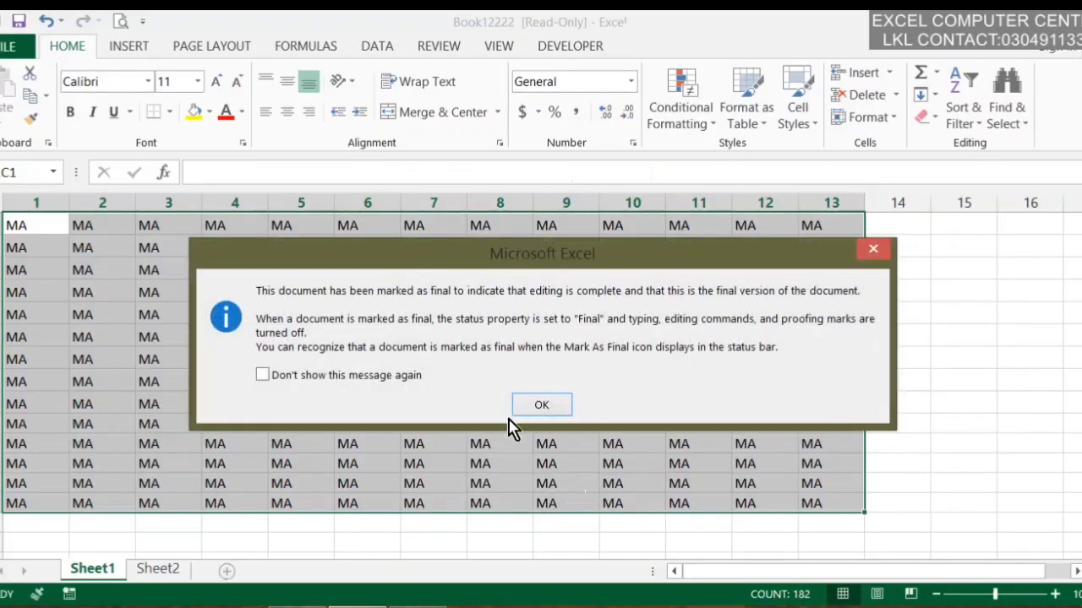
left_click(514, 411)
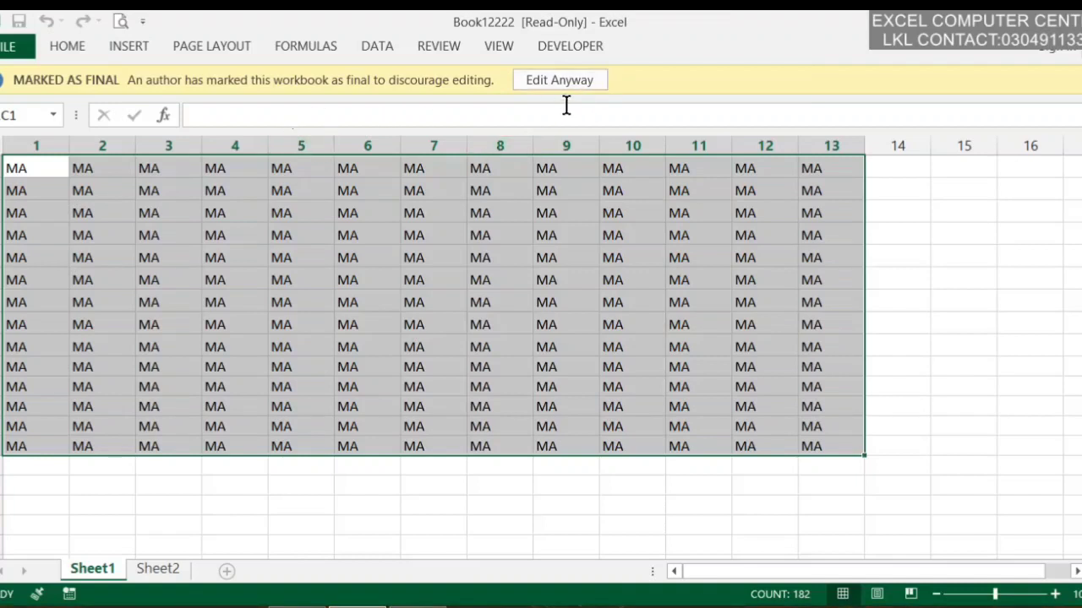
Select several cells and the whole MA block on the read-only sheet
left_click(464, 252)
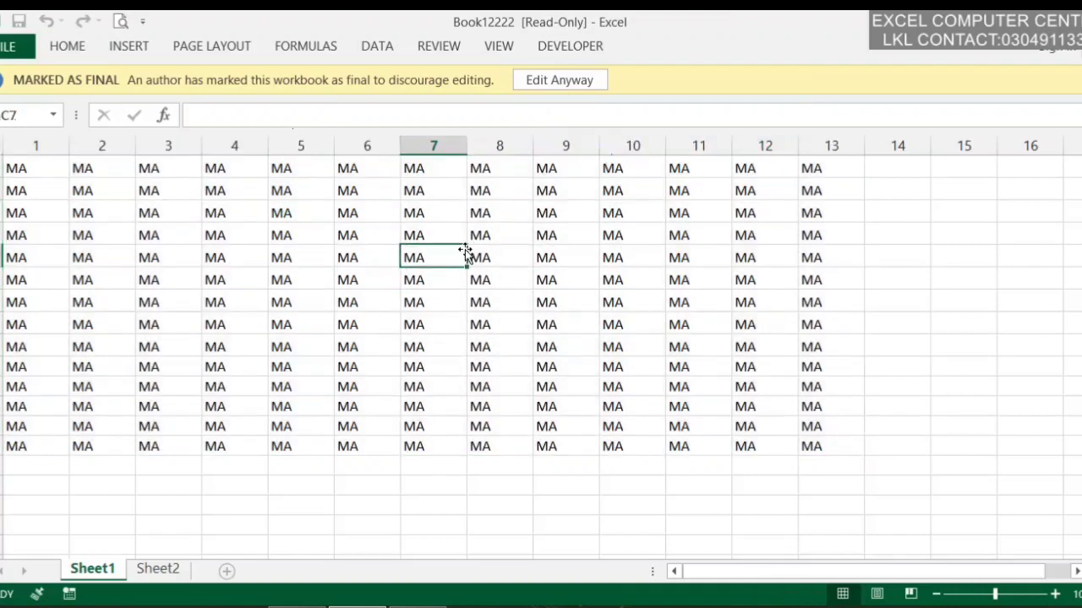
left_click(511, 262)
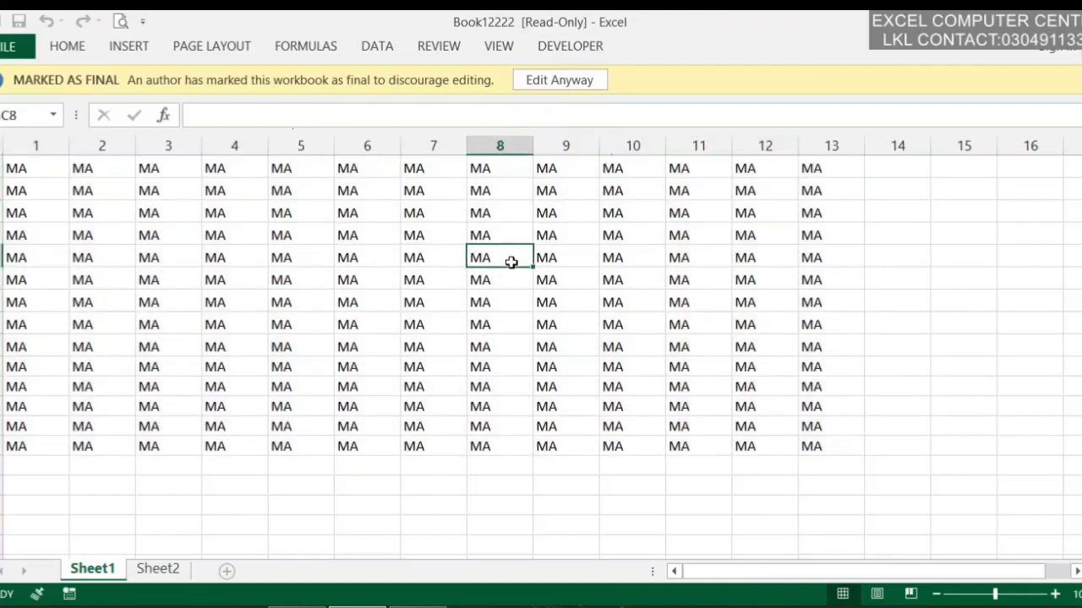
left_click(393, 228)
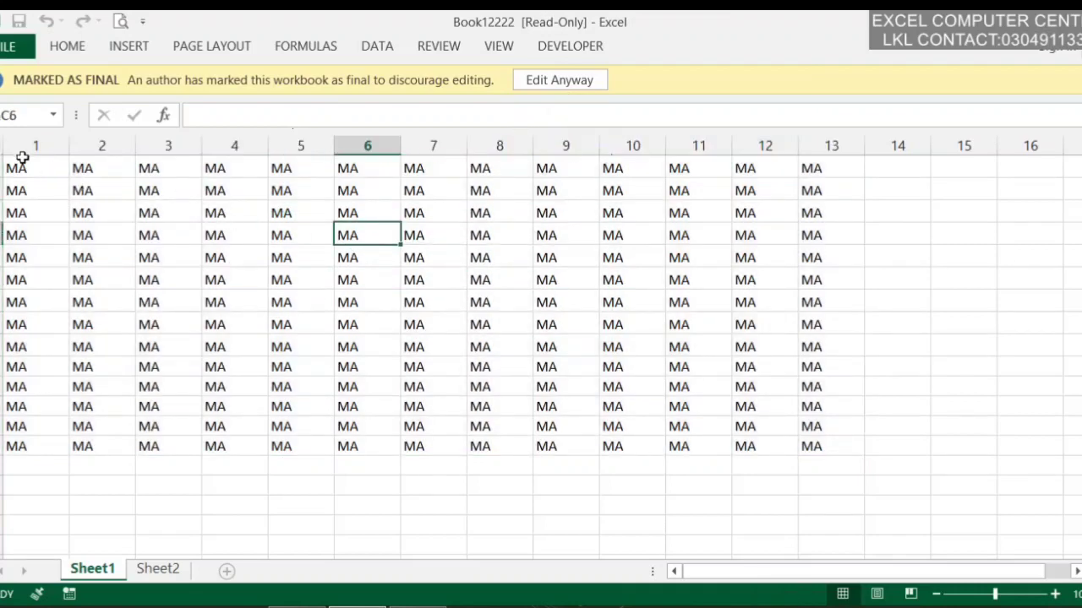
left_click_drag(22, 158, 816, 446)
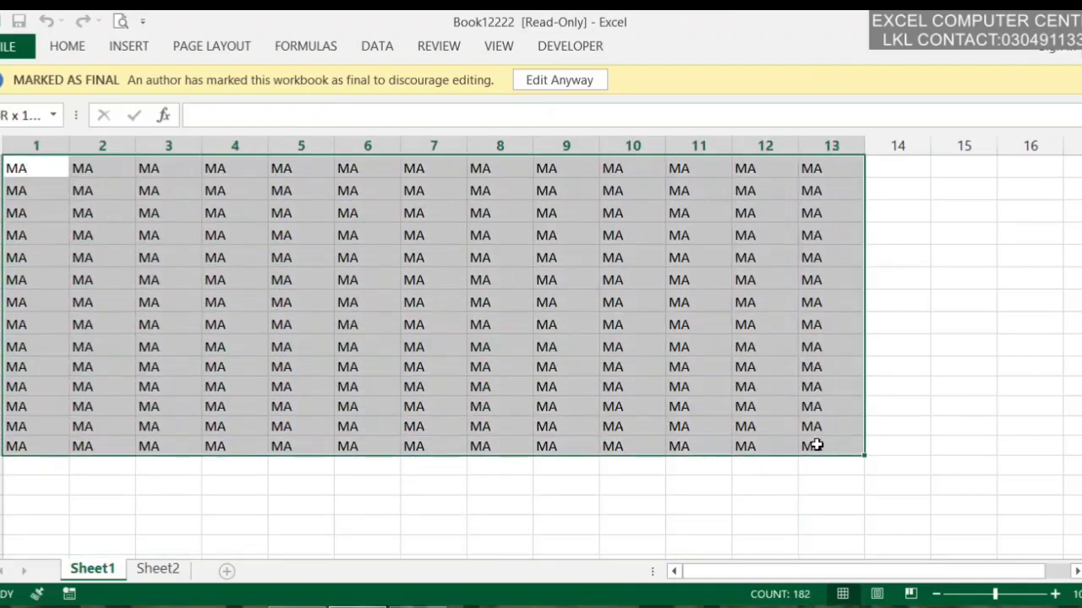
left_click(620, 322)
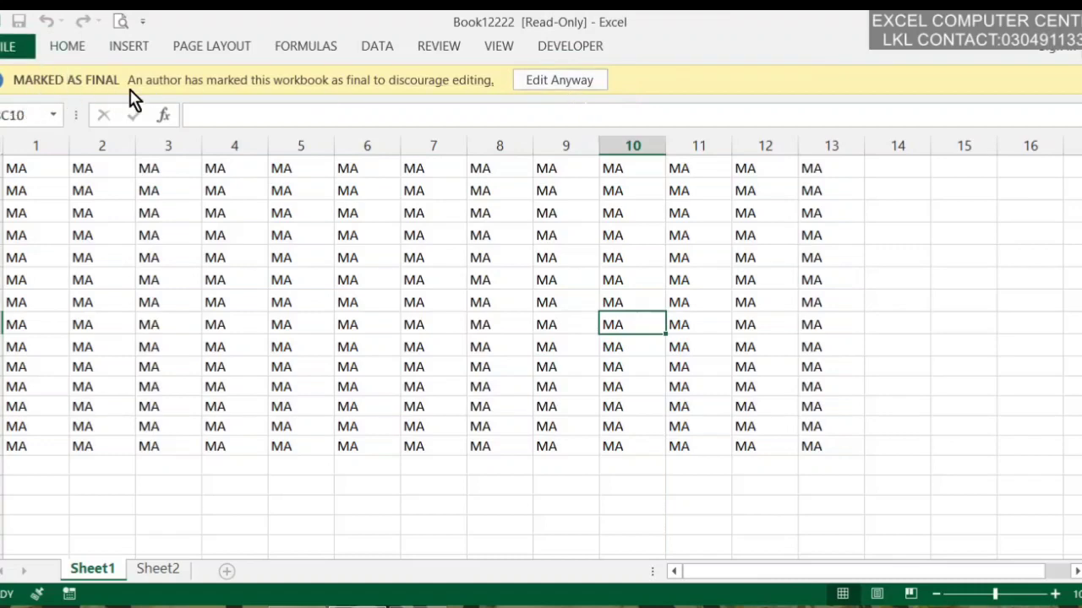
Choose Edit Anyway and change the cell in column 1, row 4 to II
left_click(553, 84)
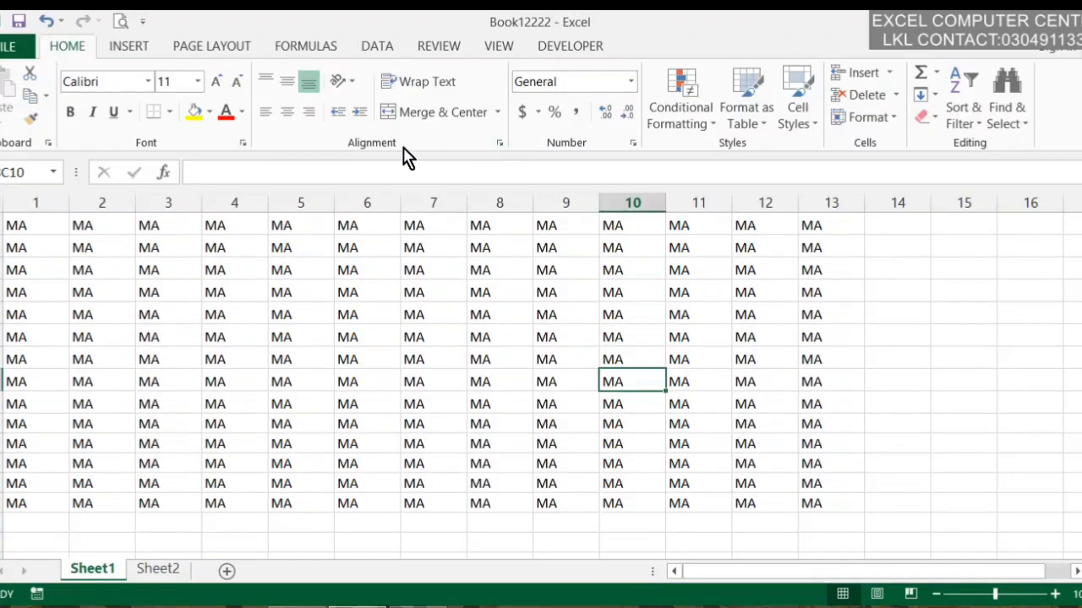
left_click(51, 282)
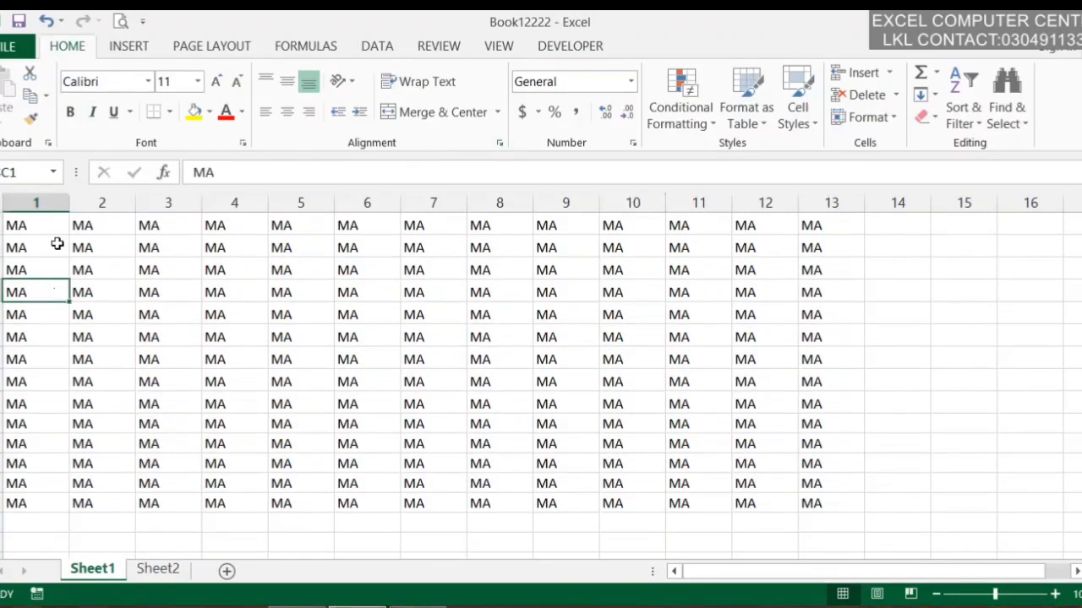
type("II")
left_click(148, 311)
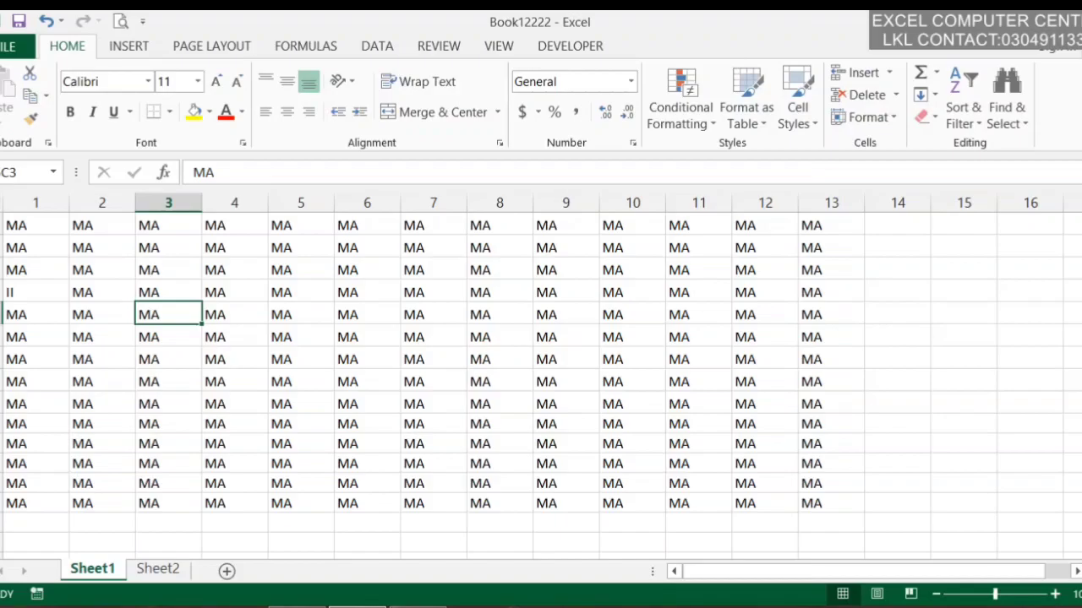
Encrypt Book12222 with a password via Protect Workbook, then close Excel
left_click(10, 47)
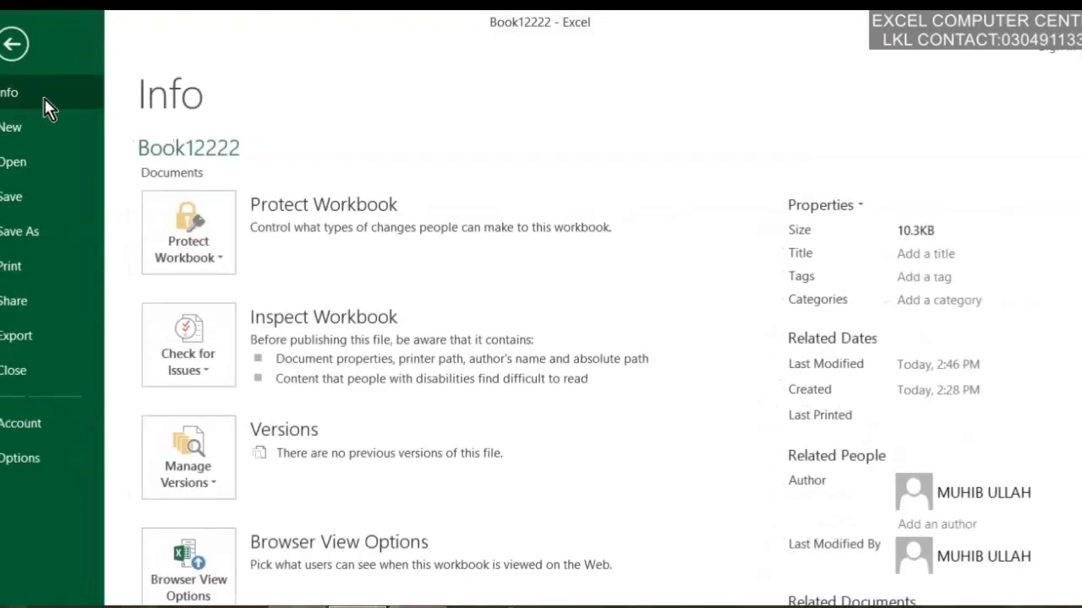
left_click(226, 261)
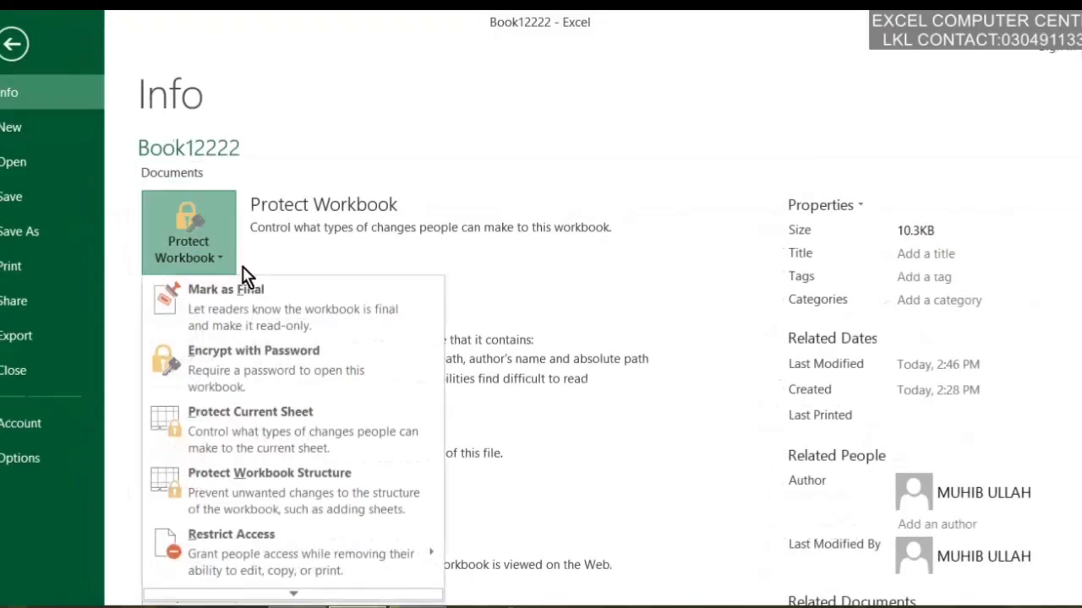
left_click(369, 386)
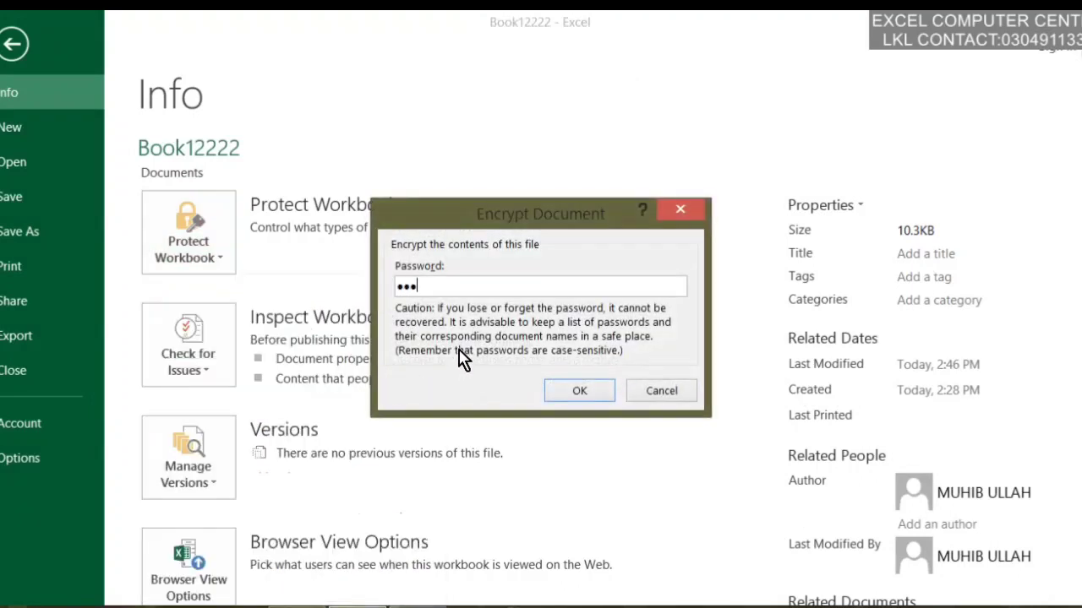
left_click(565, 392)
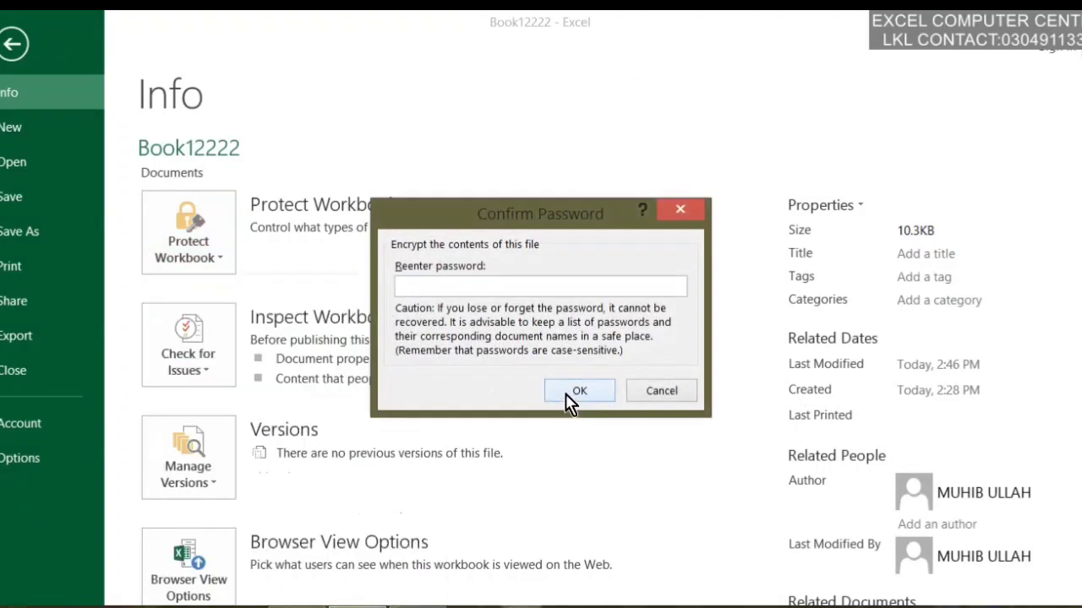
type("•••")
left_click(595, 393)
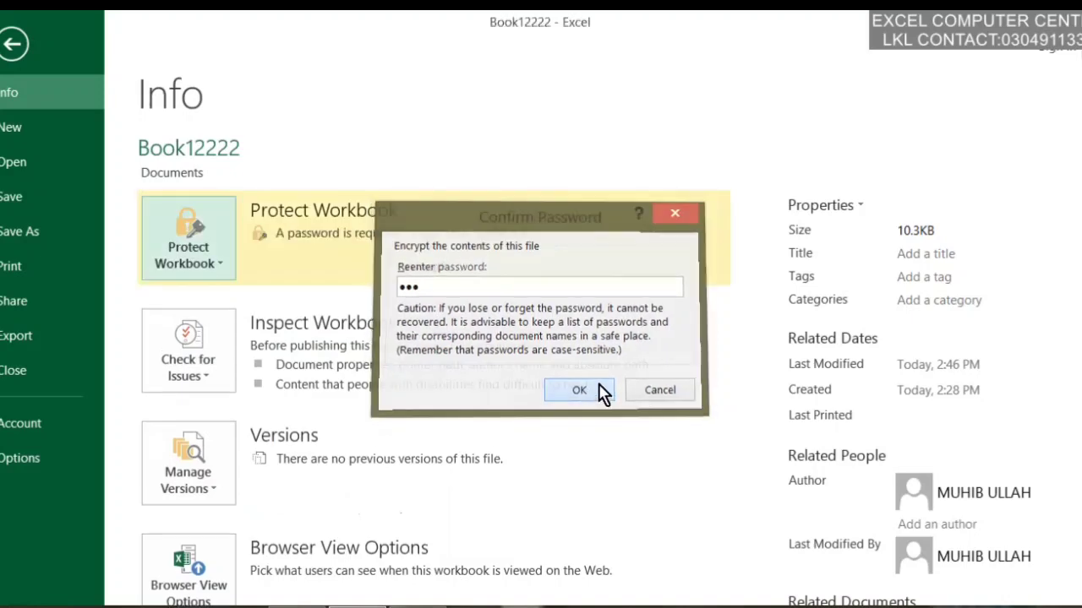
left_click(10, 45)
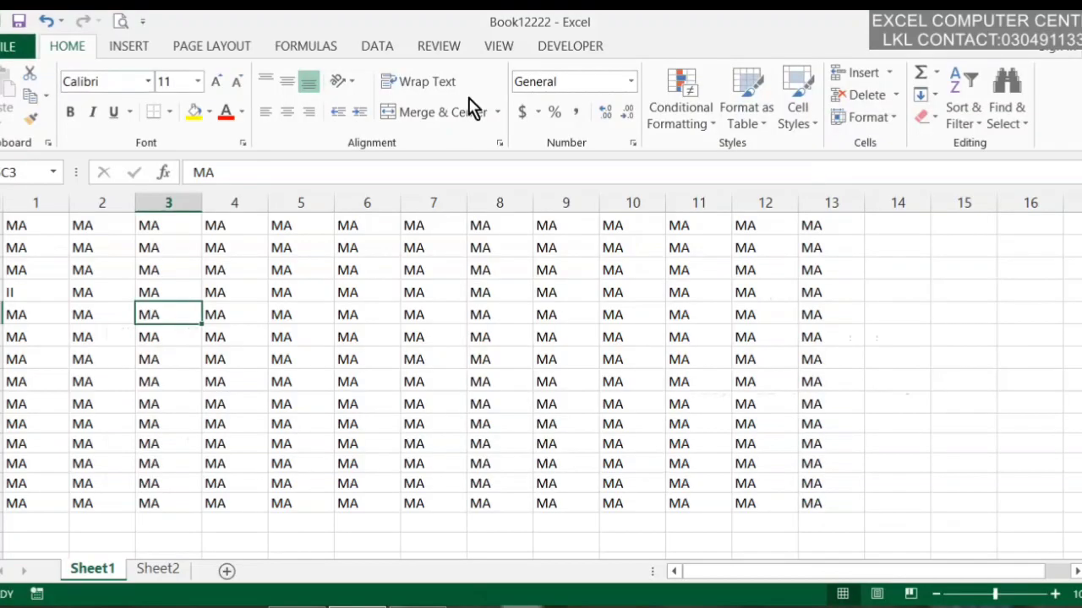
left_click(1065, 21)
Save changes to Book12222 and relaunch Excel 2013 by searching EXC
left_click(453, 347)
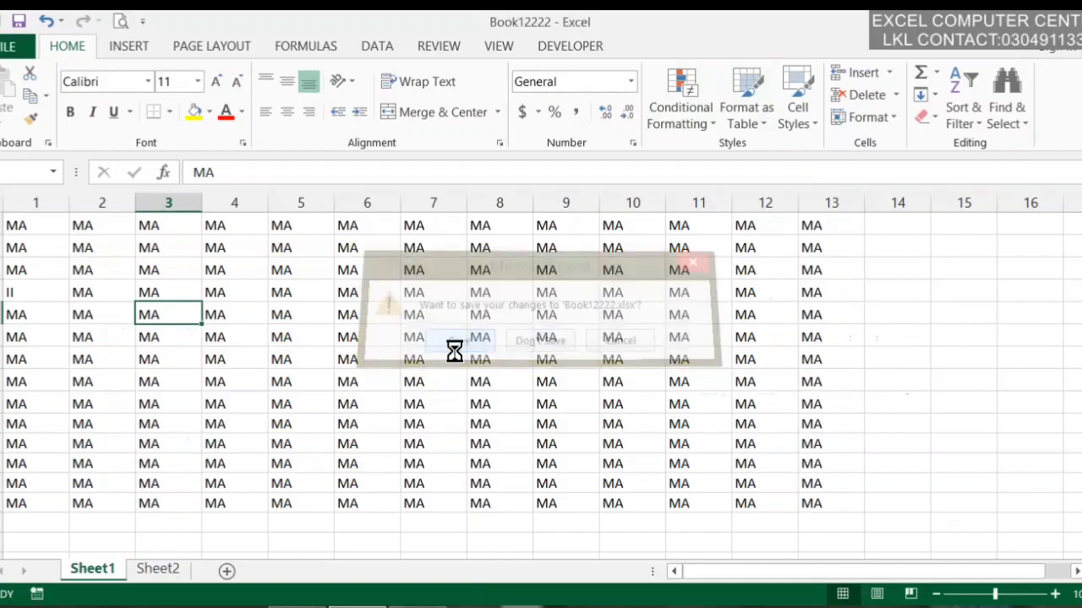
key("super")
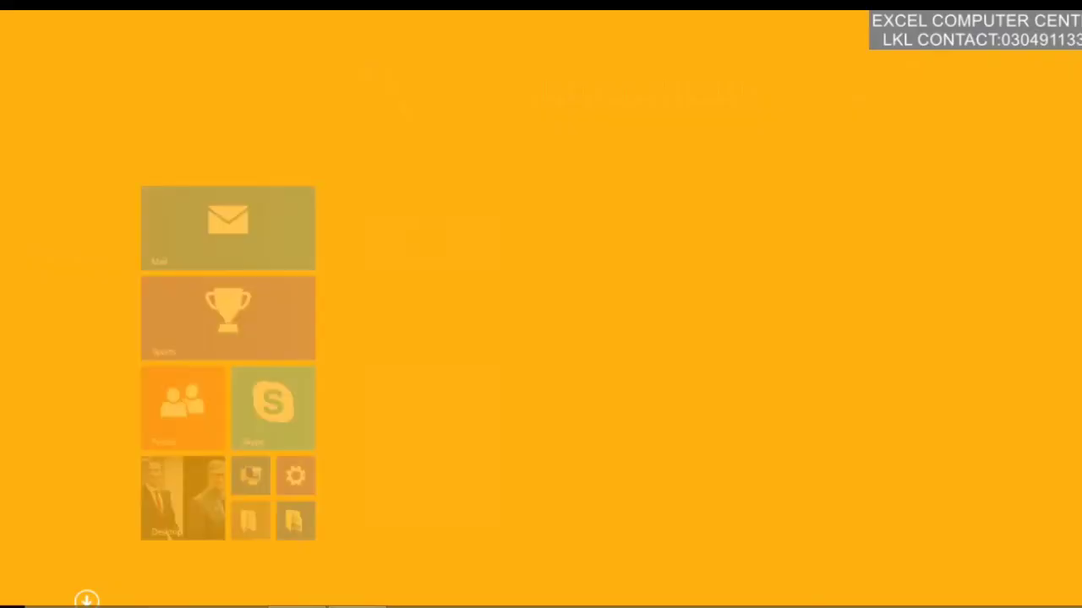
type("EXCel 2013")
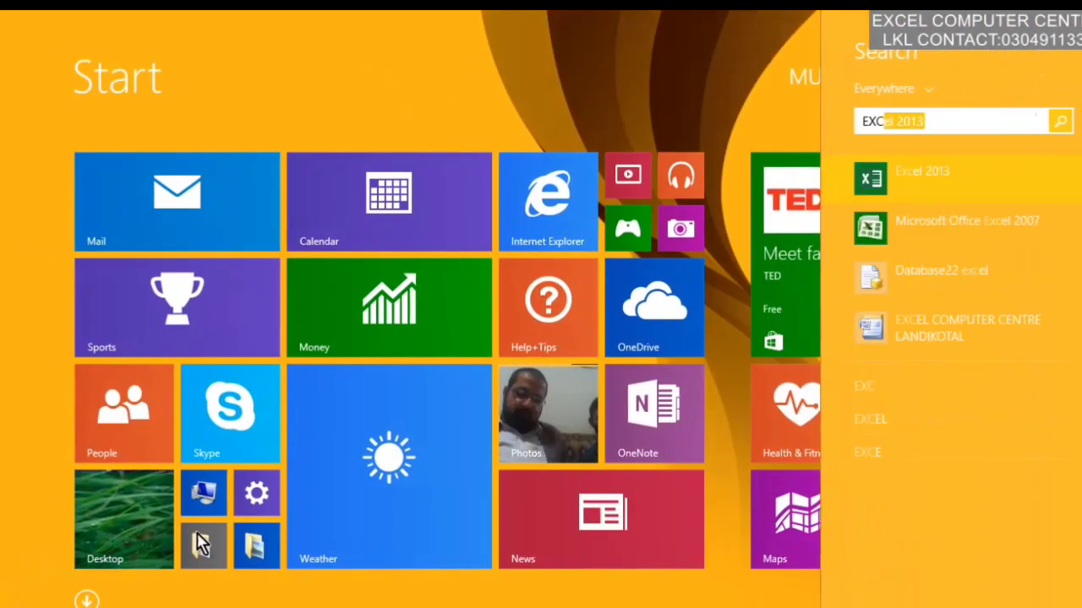
left_click(1001, 192)
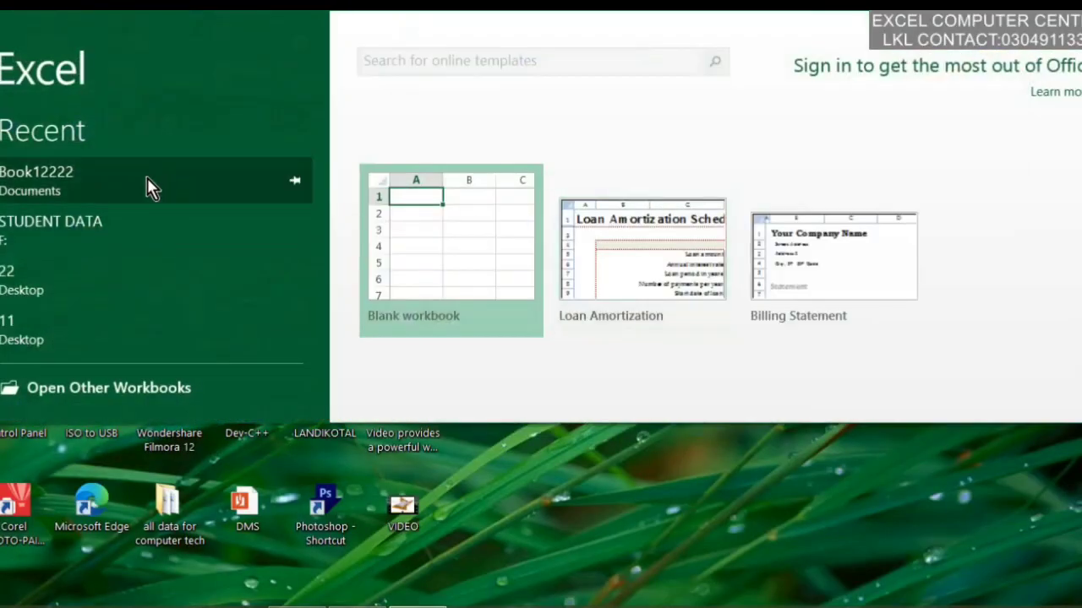
Open Book12222 from recent files, entering its password
left_click(147, 180)
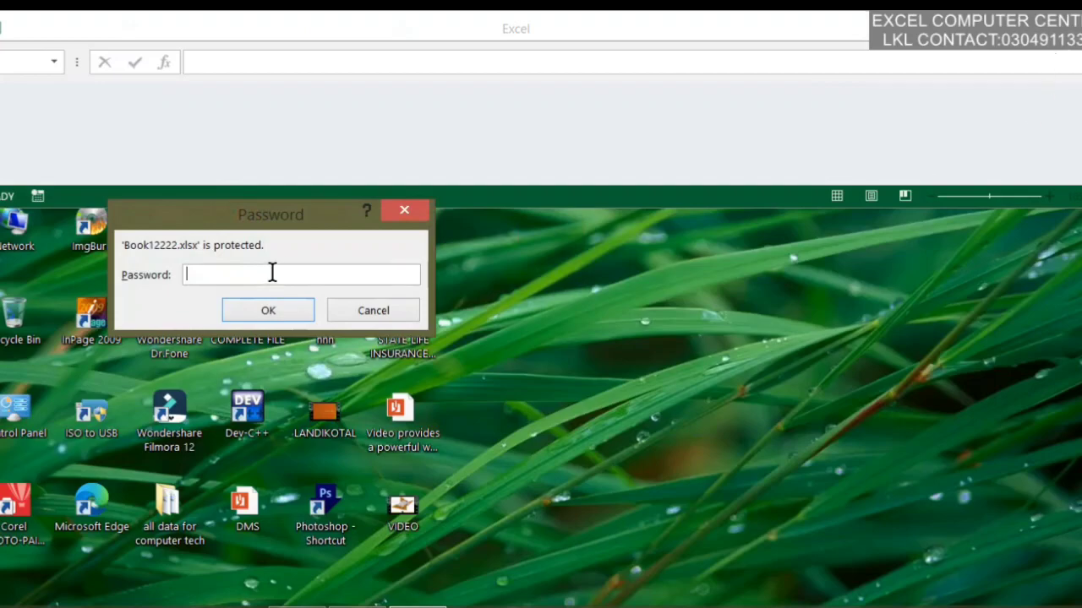
type("123")
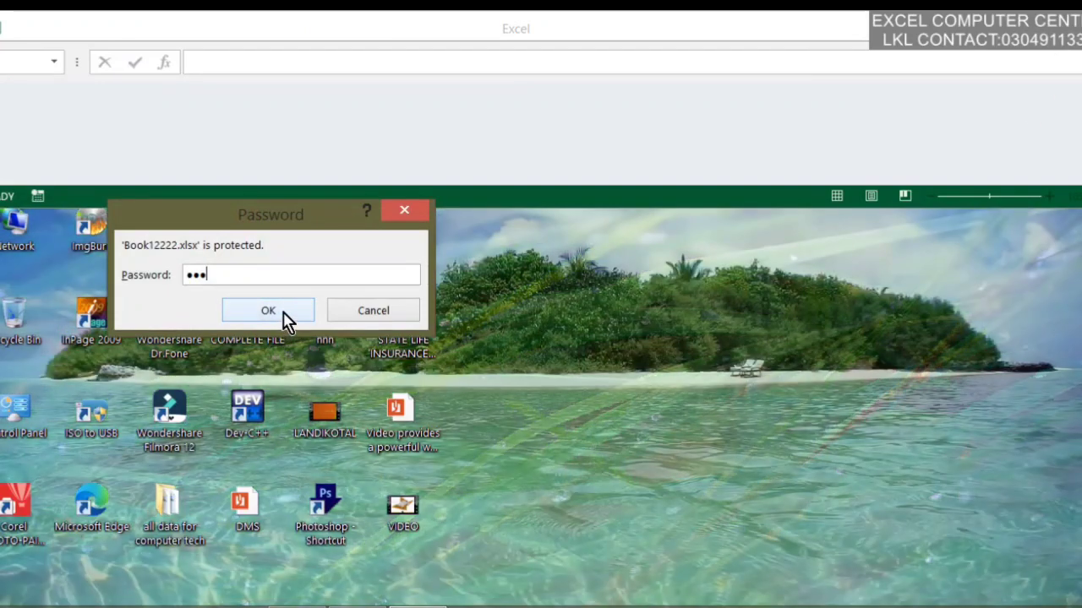
left_click(284, 314)
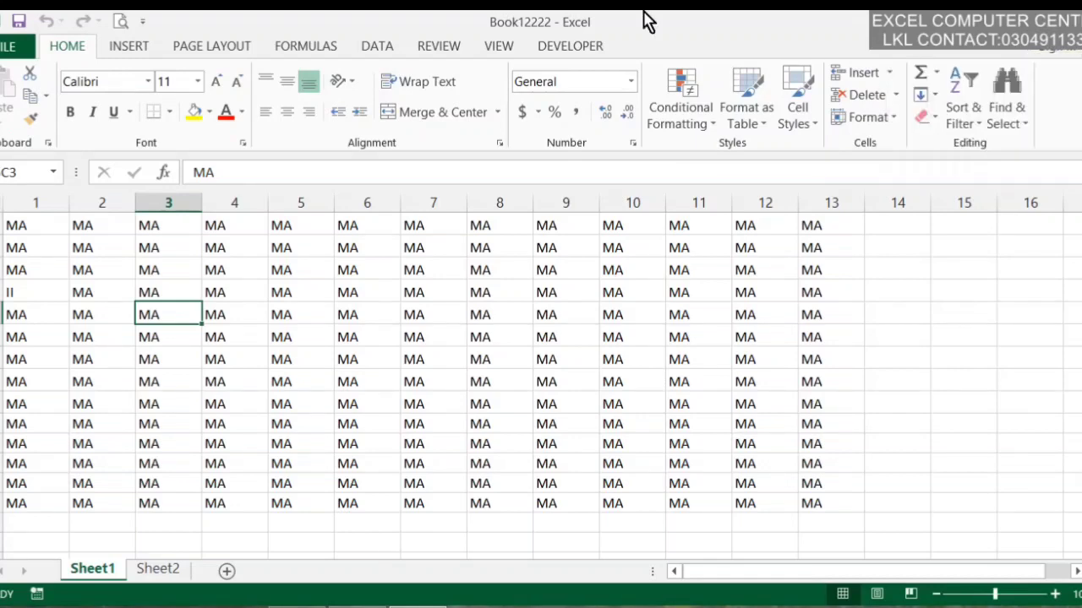
Start protecting the current sheet, allowing format cells, columns, rows and inserting columns, rows, hyperlinks
left_click(7, 46)
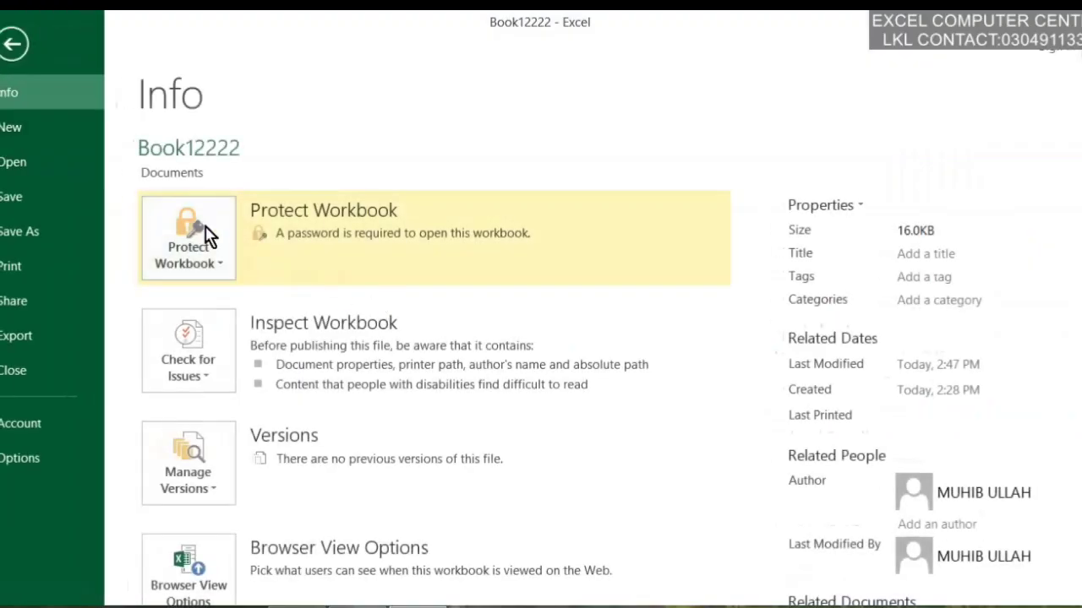
left_click(206, 235)
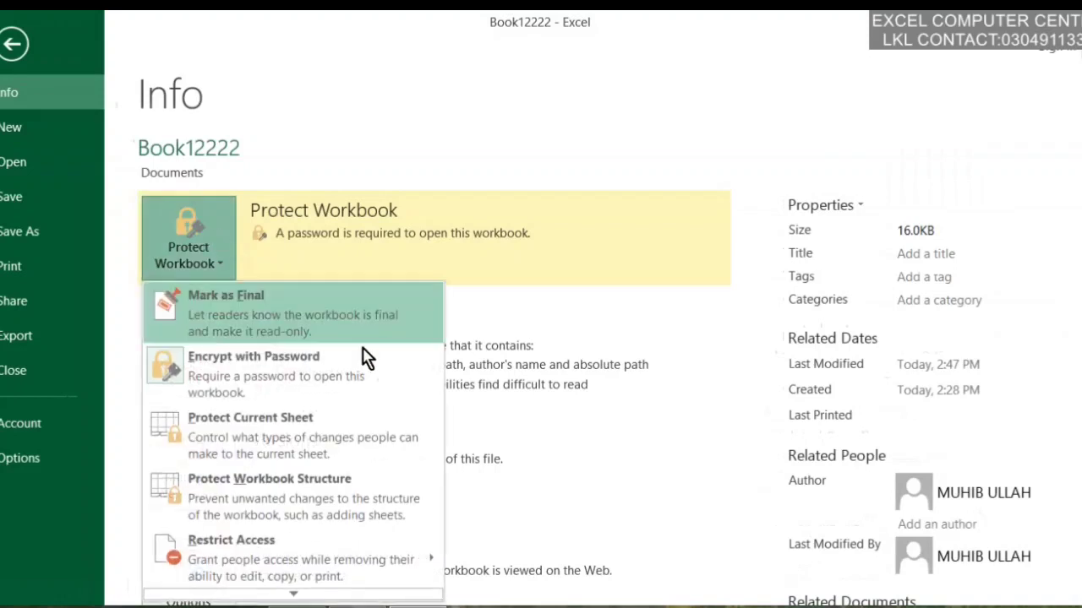
left_click(379, 446)
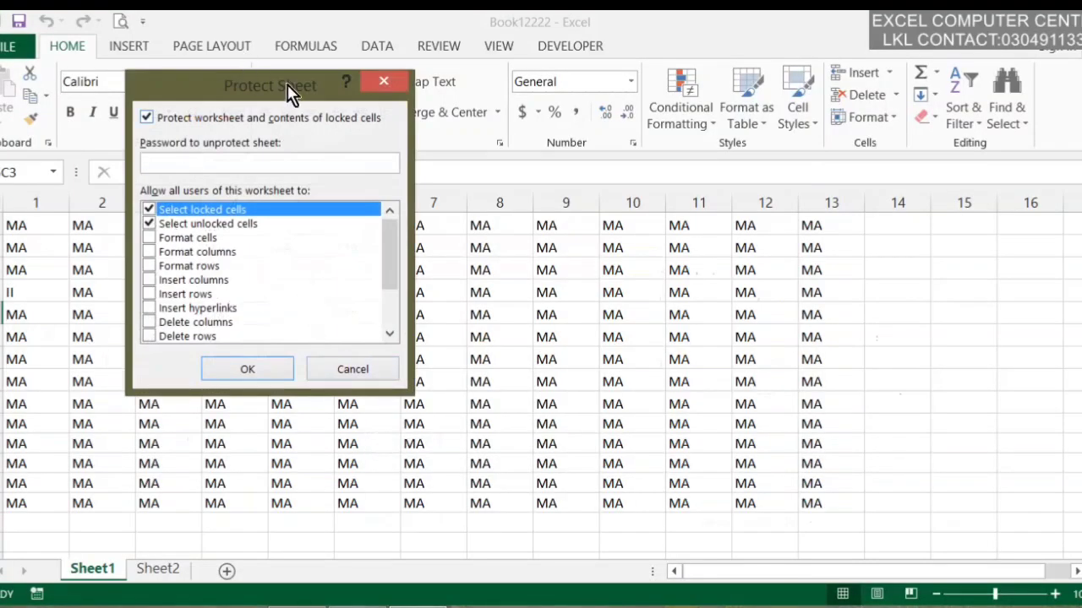
left_click_drag(291, 91, 252, 81)
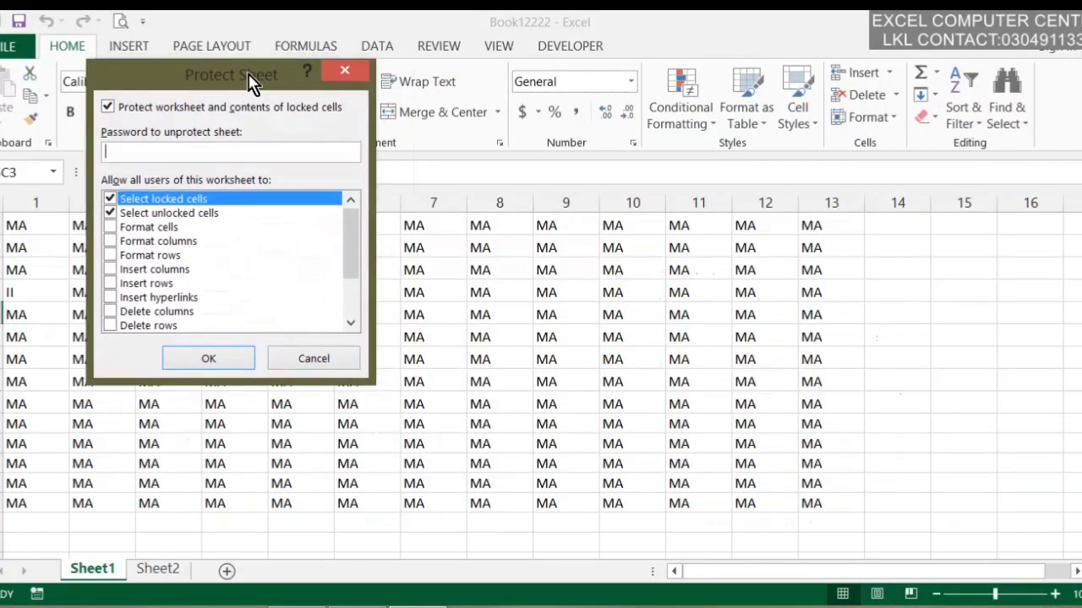
left_click(154, 230)
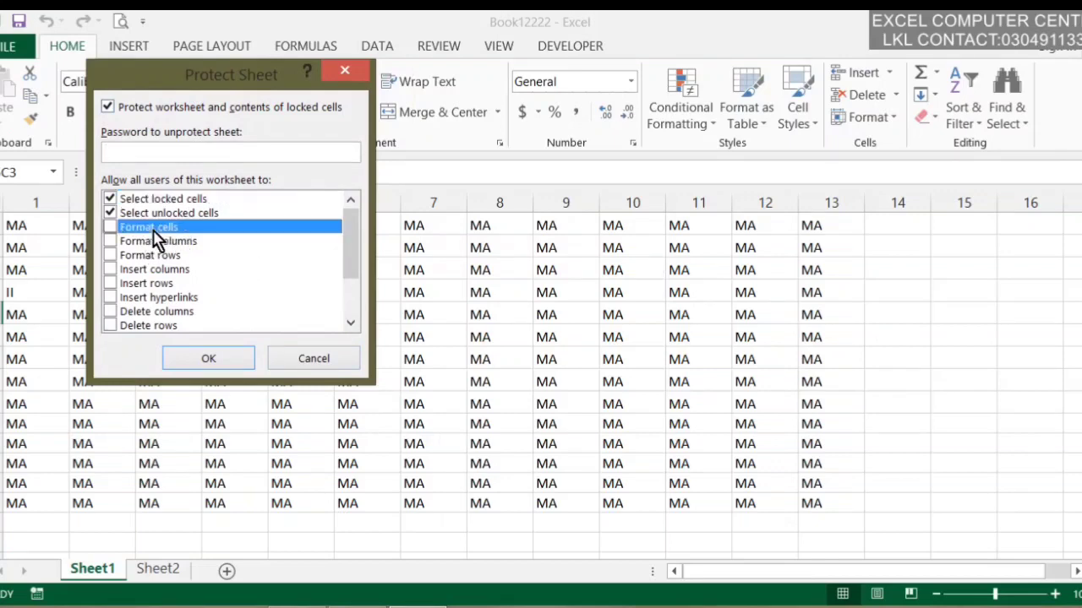
left_click(110, 228)
left_click(110, 242)
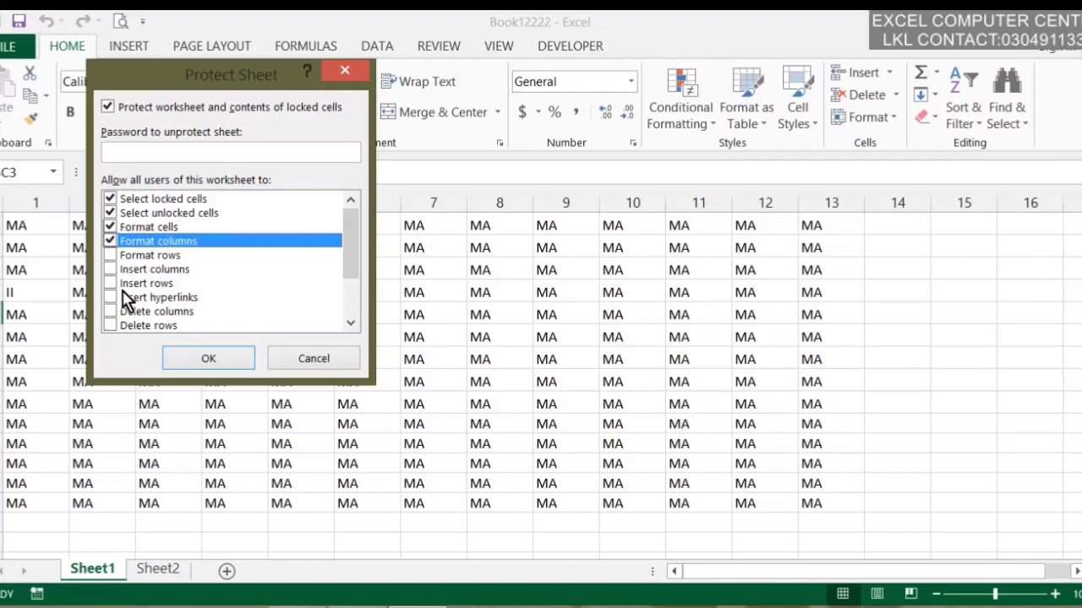
left_click(109, 256)
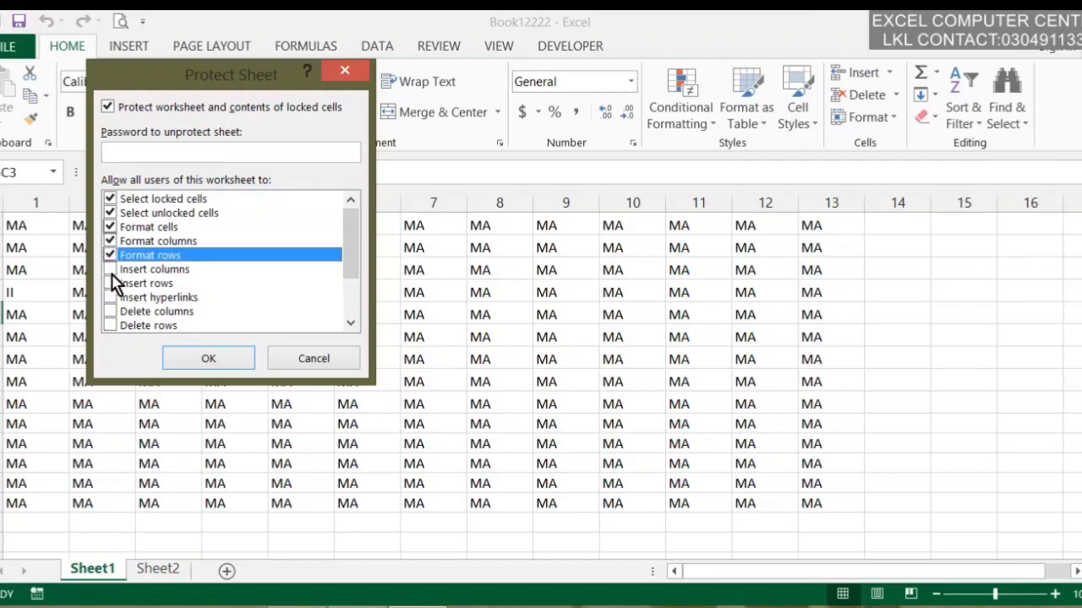
left_click(111, 270)
left_click(111, 283)
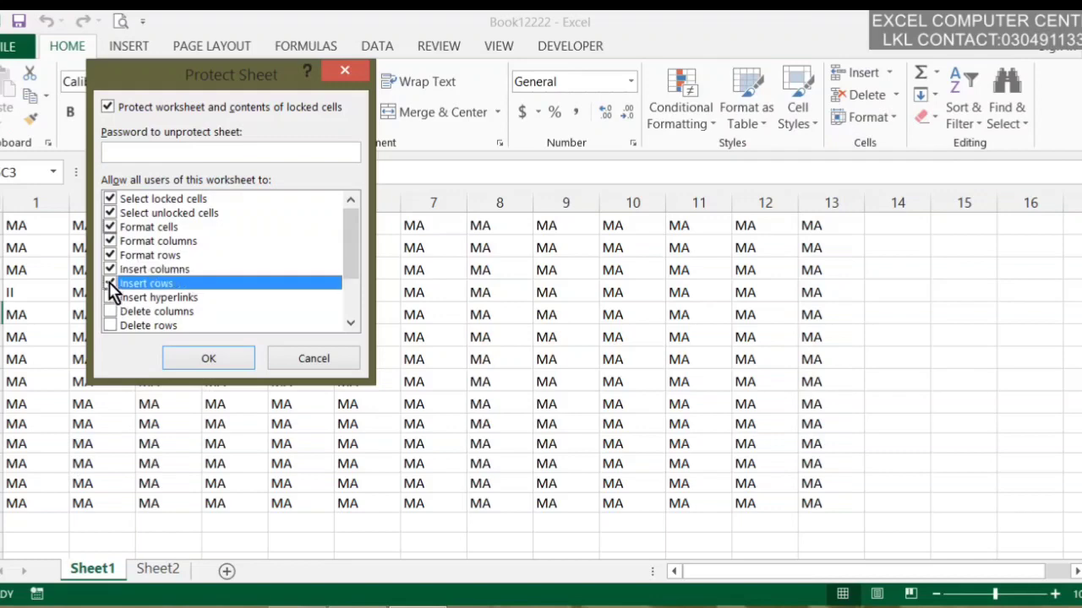
left_click(111, 299)
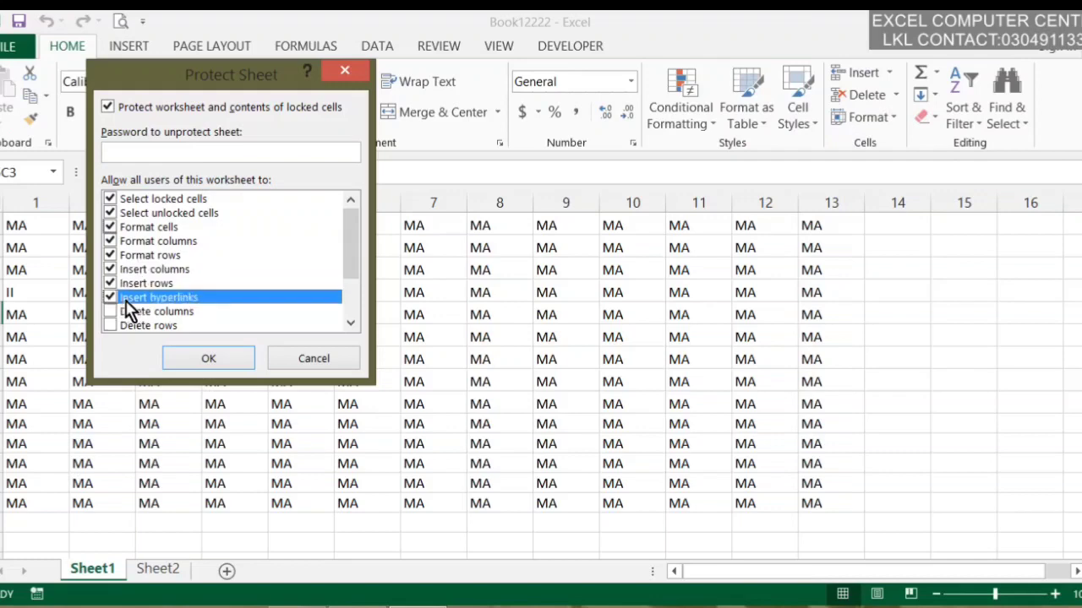
Also allow deleting, sorting, AutoFilter, PivotTables, objects and scenarios, then set and confirm the password
scroll(157, 310, "down", 1)
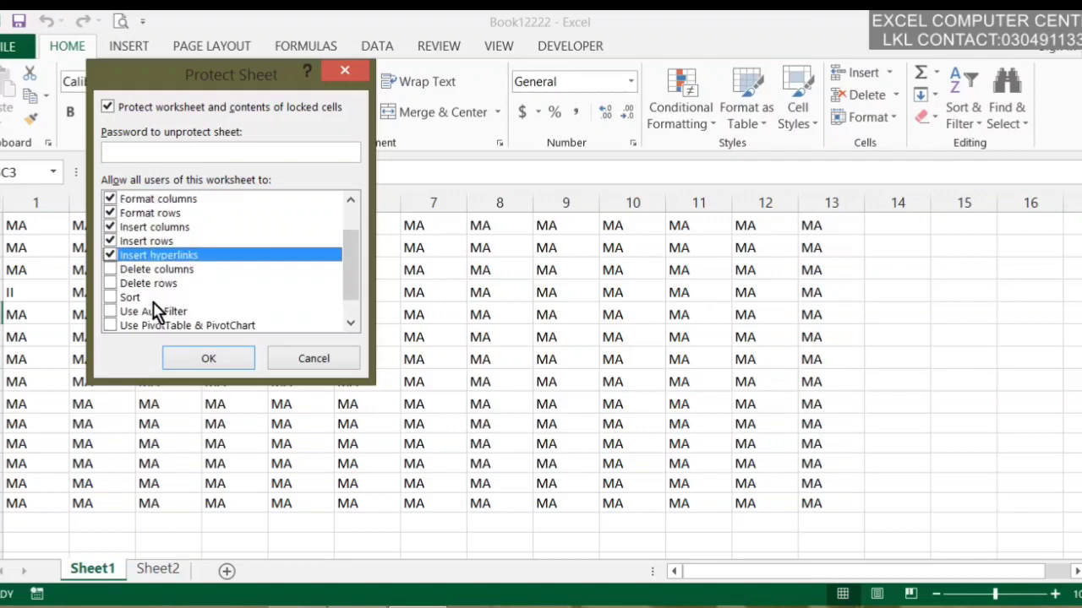
left_click(110, 270)
scroll(147, 291, "down", 1)
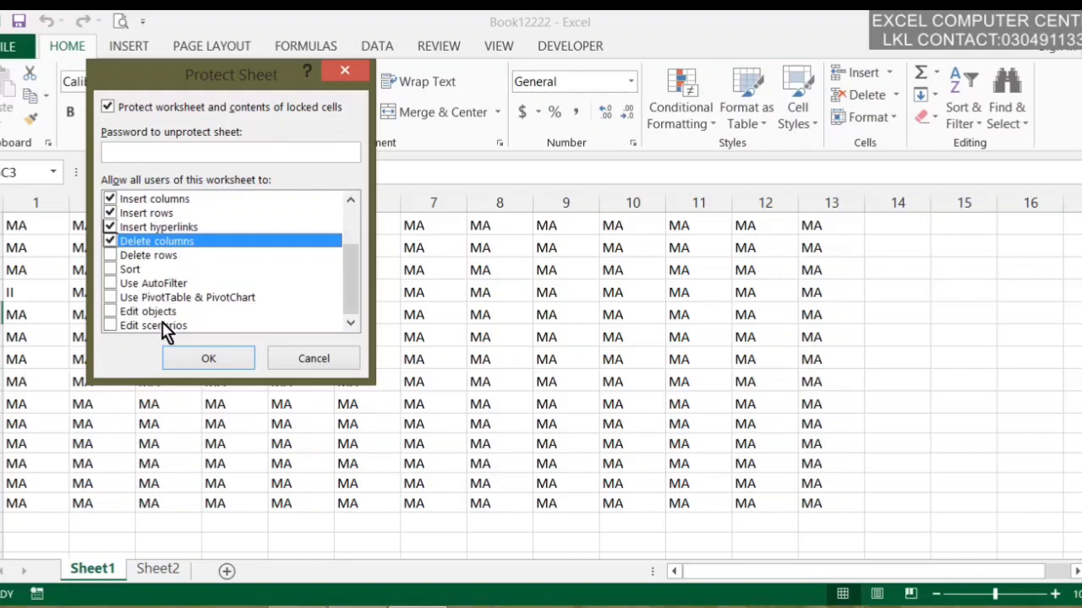
left_click(125, 257)
left_click(111, 255)
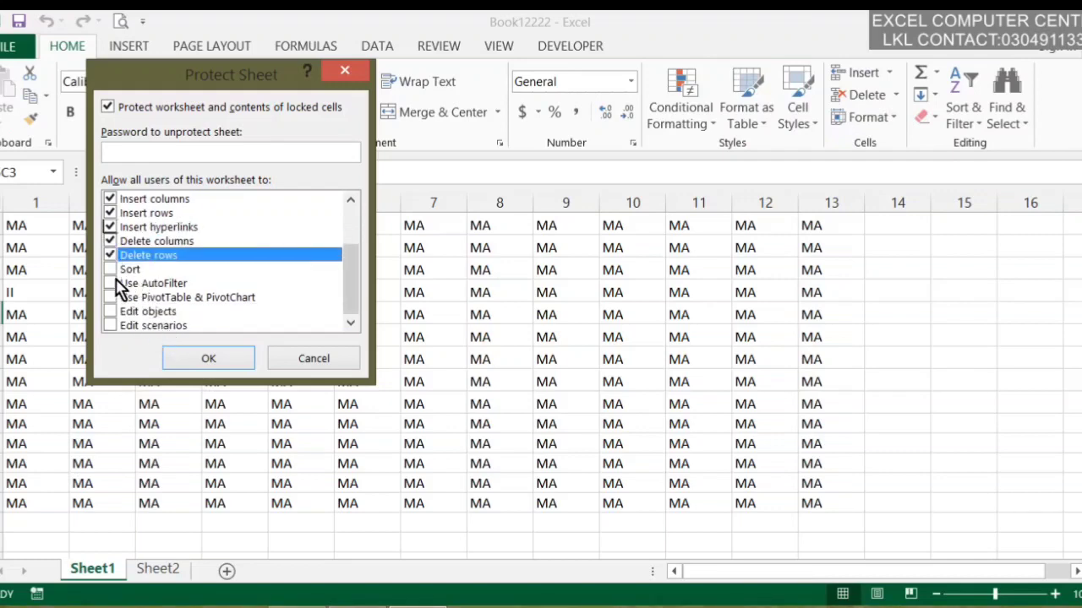
left_click(111, 269)
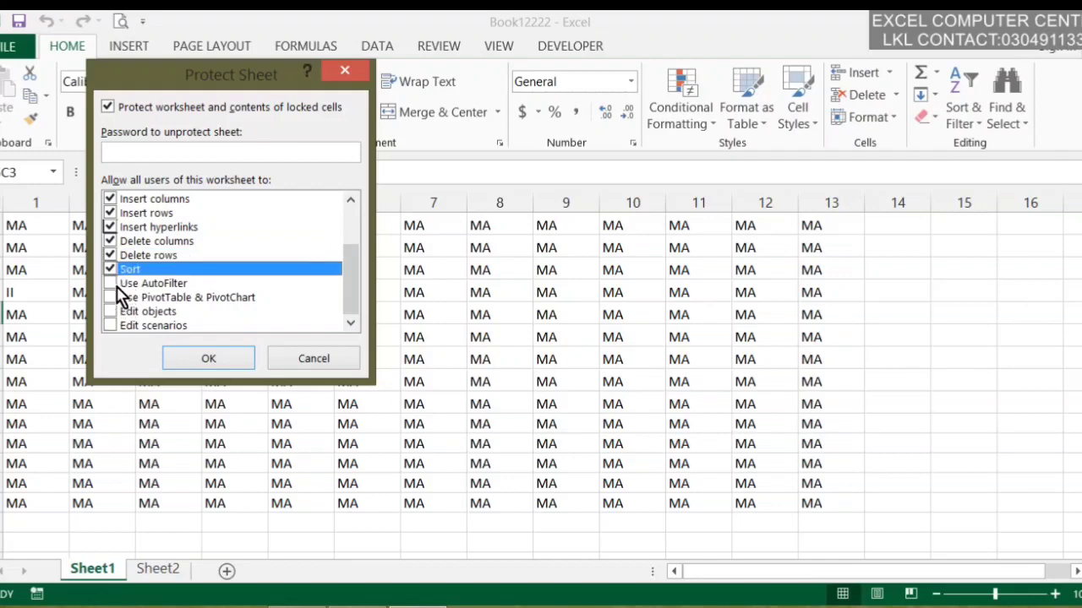
left_click(116, 284)
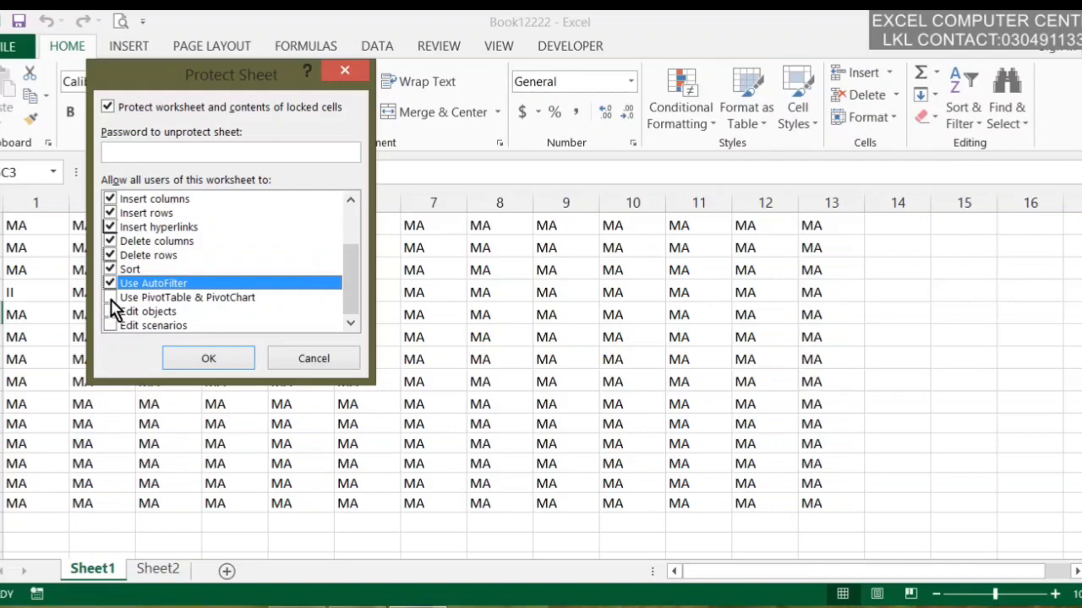
left_click(110, 299)
left_click(112, 315)
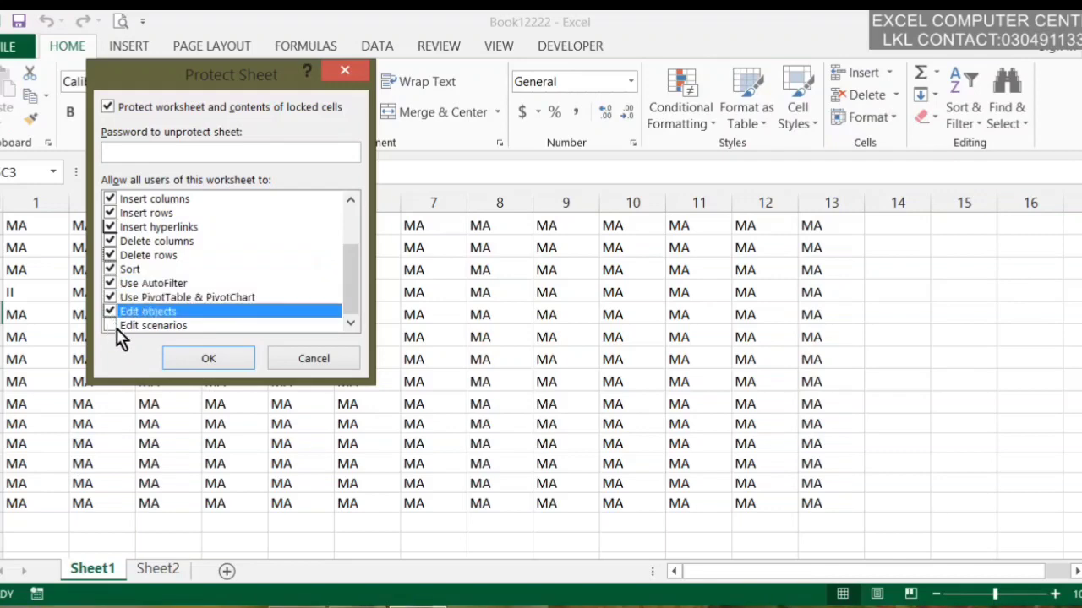
left_click(110, 327)
scroll(169, 295, "up", 2)
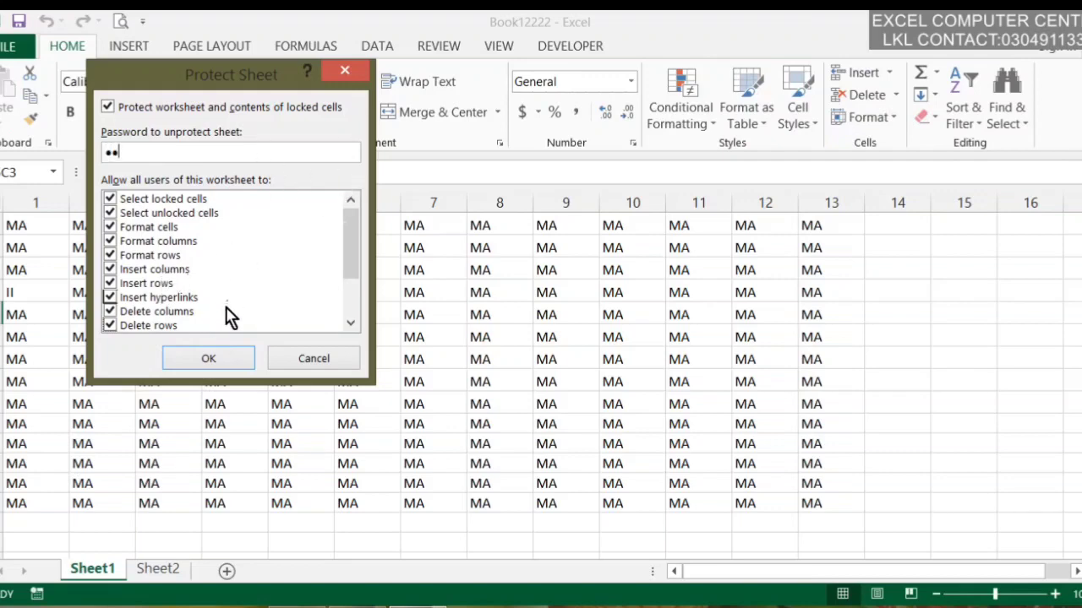
left_click(216, 363)
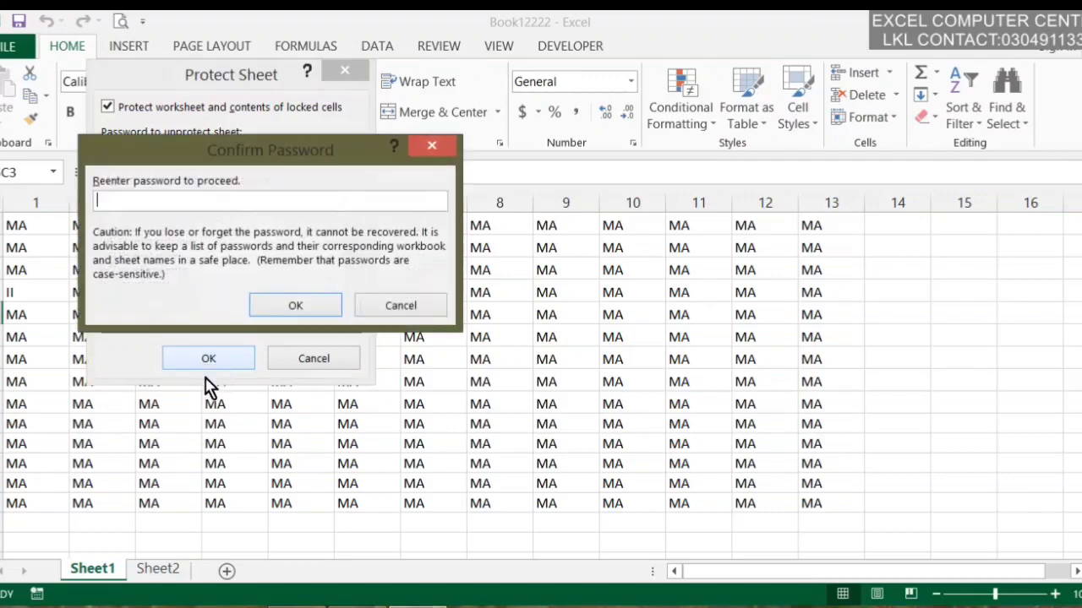
left_click(254, 307)
Select various cells around the MA grid, including two in columns 10 and 11
left_click(269, 372)
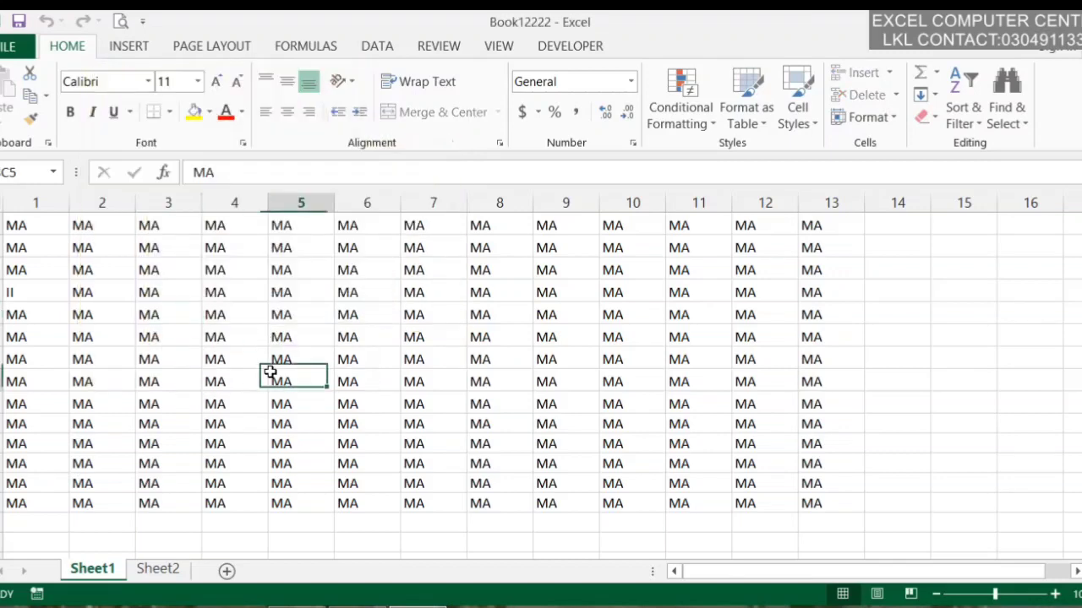
left_click(298, 337)
left_click(353, 226)
left_click(667, 112)
left_click(507, 409)
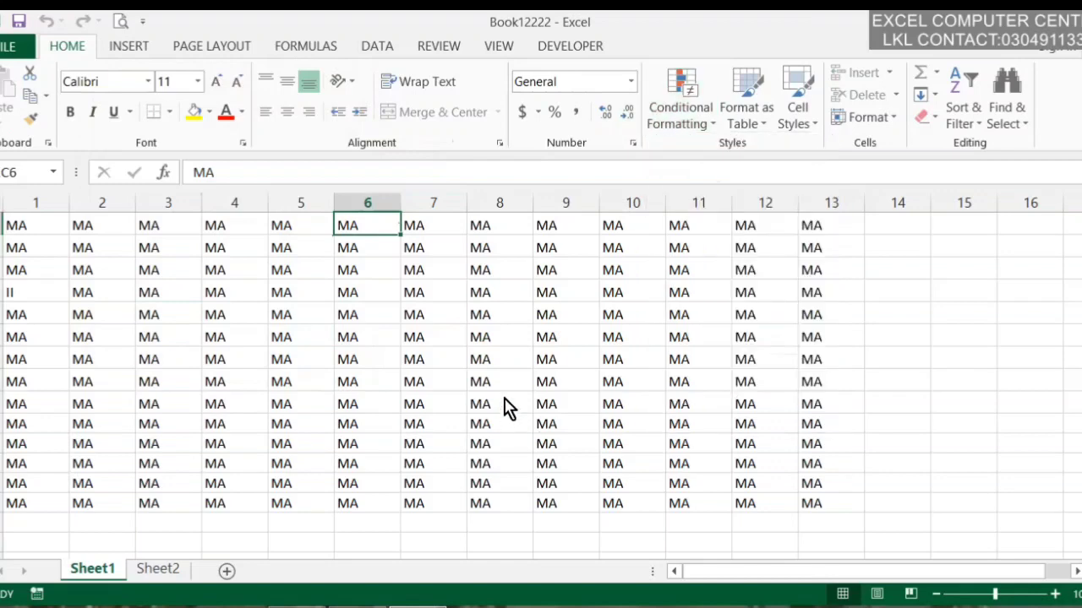
left_click_drag(659, 318, 668, 319)
left_click(640, 462)
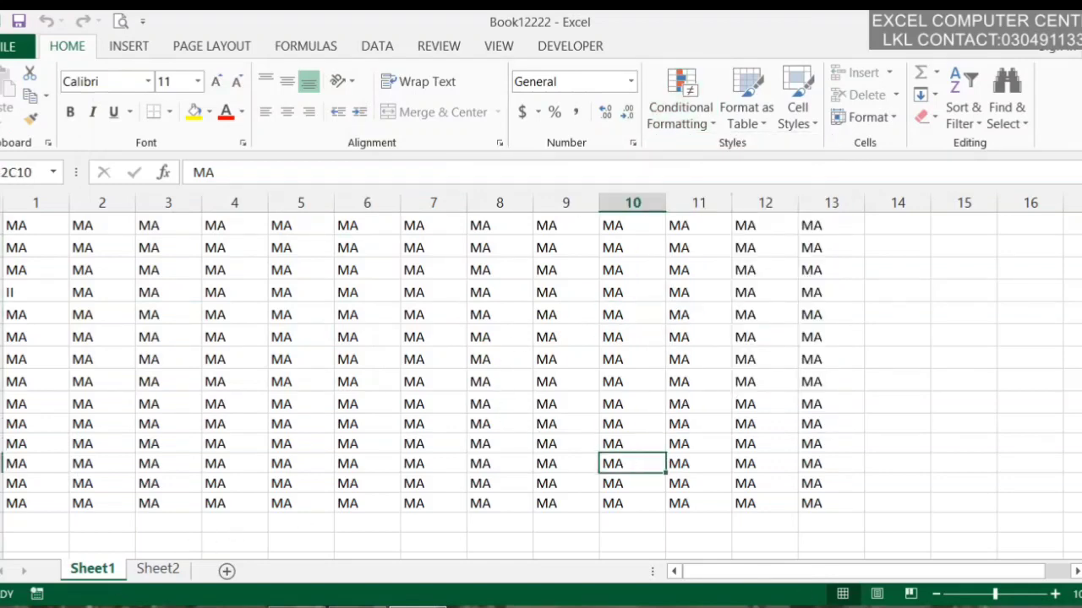
Visit Sheet2 and return, confirming Sheet1 blocks cell editing
right_click(105, 589)
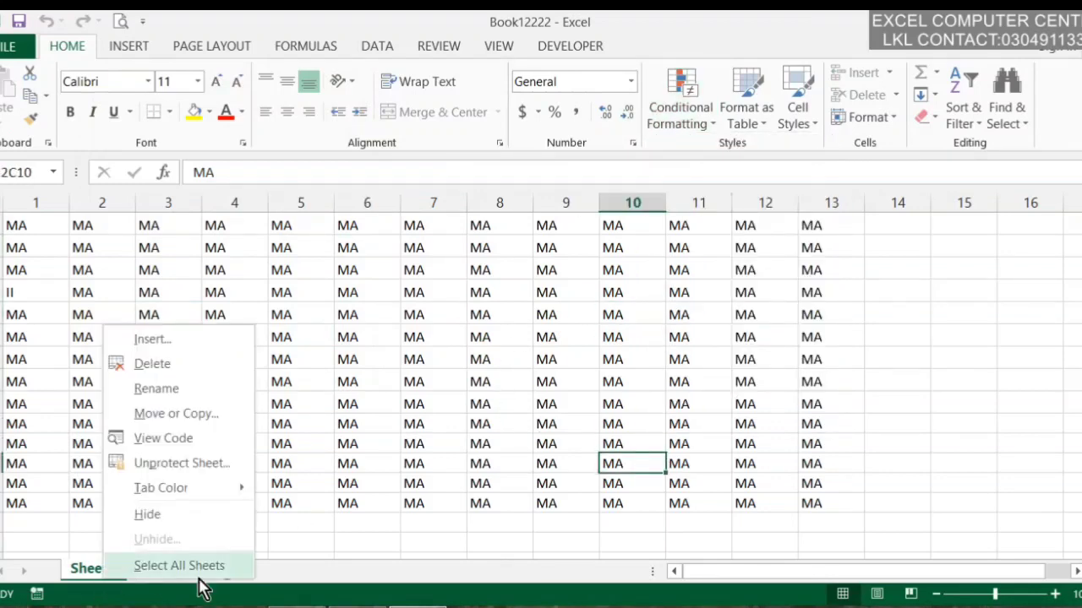
left_click(453, 573)
left_click(152, 573)
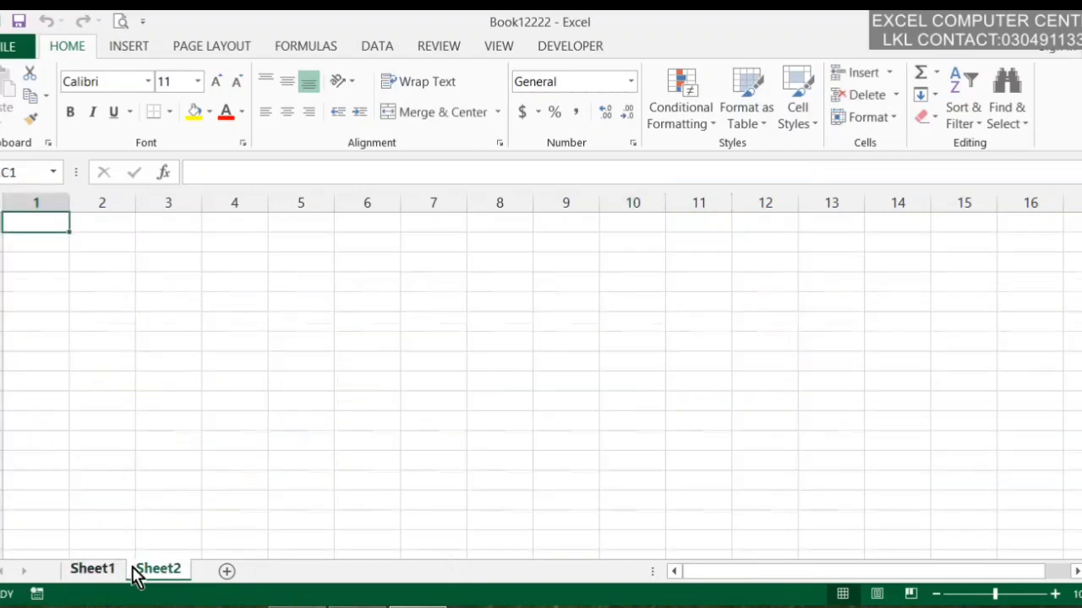
left_click(97, 577)
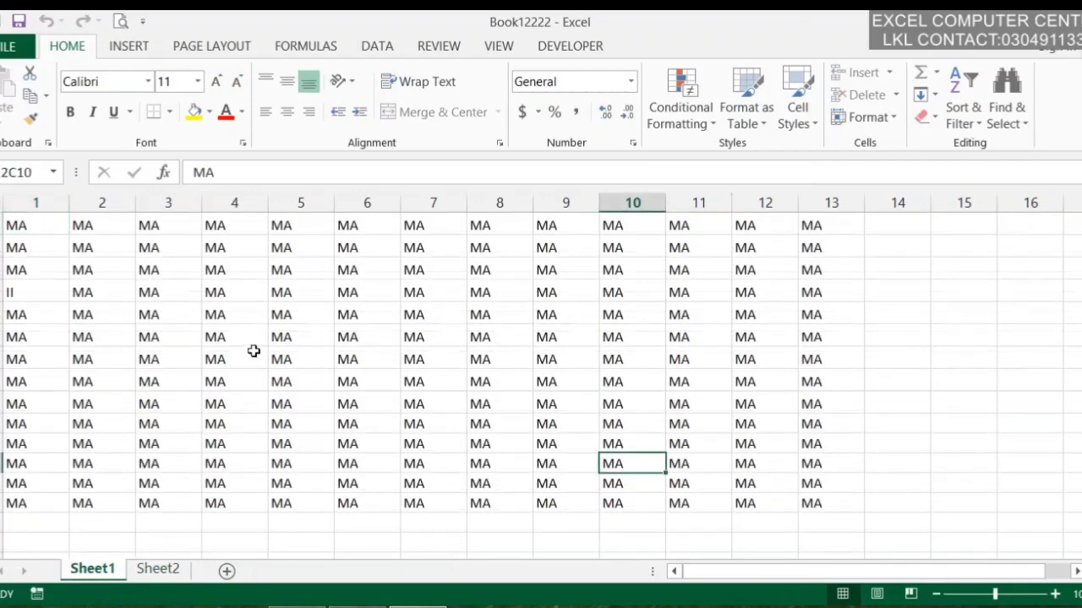
double_click(257, 341)
left_click(541, 378)
Give the cell in row 4, column 6 a yellow fill
left_click(369, 295)
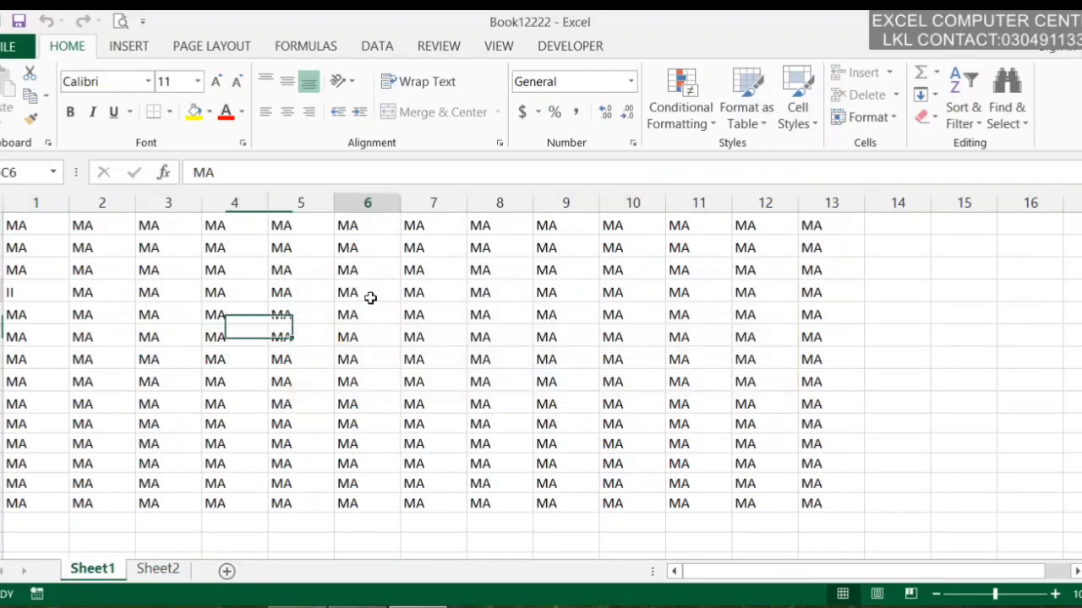
left_click(211, 113)
left_click(195, 112)
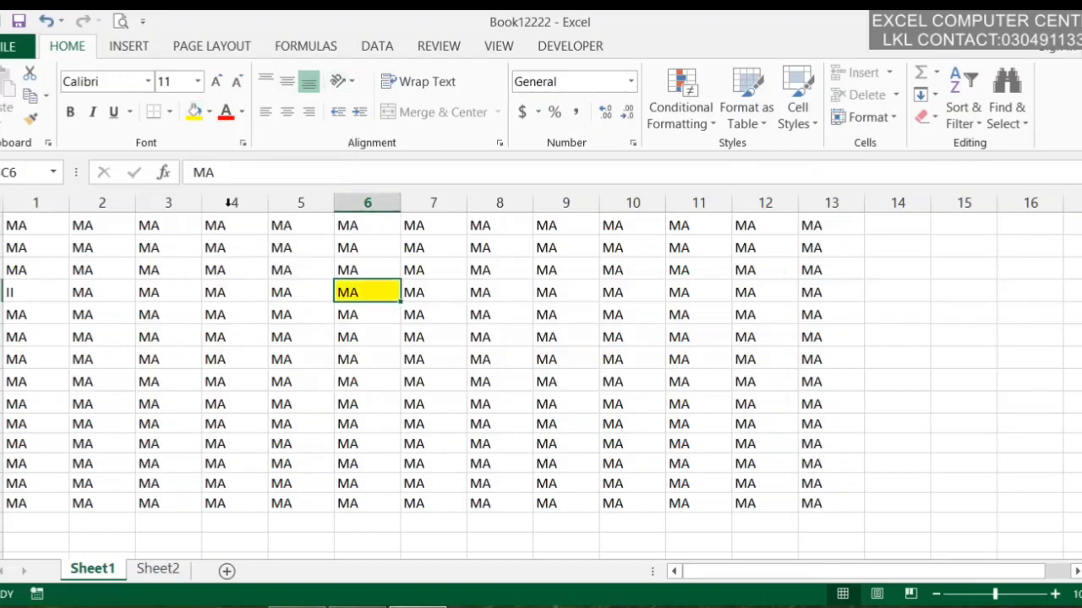
left_click(554, 313)
left_click(328, 379)
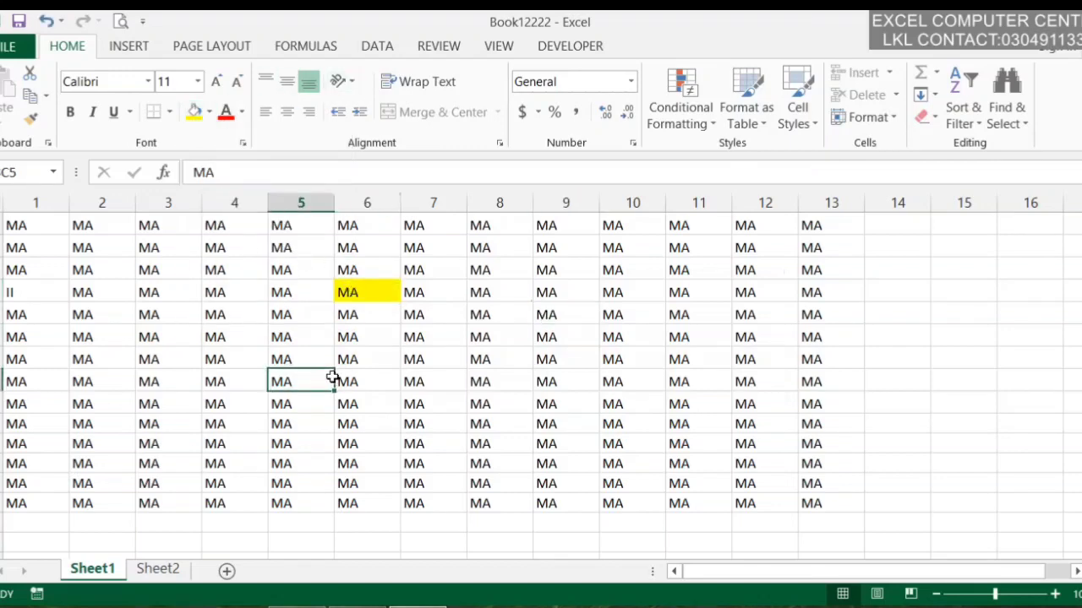
left_click(710, 125)
Try a solid-fill data bar, then start and cancel a new table style
mouse_move(735, 272)
left_click(911, 384)
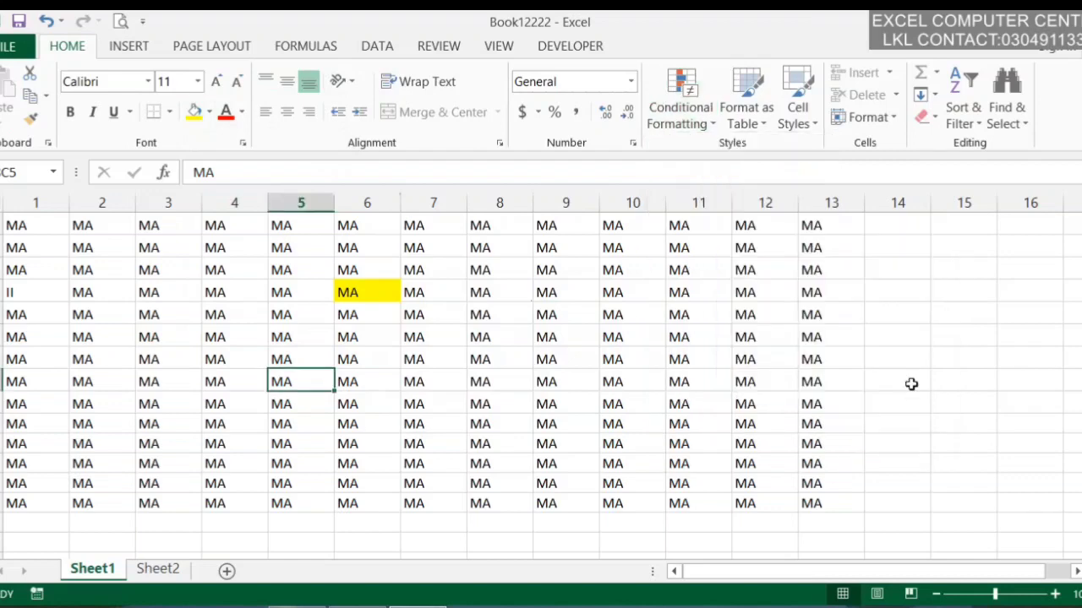
left_click(536, 387)
left_click(753, 123)
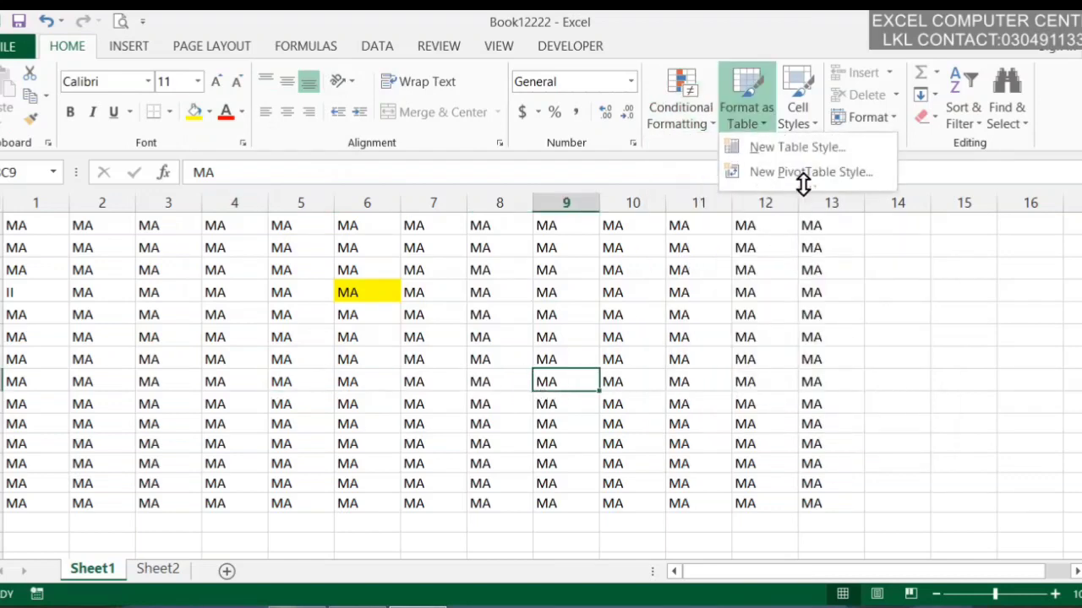
left_click(798, 148)
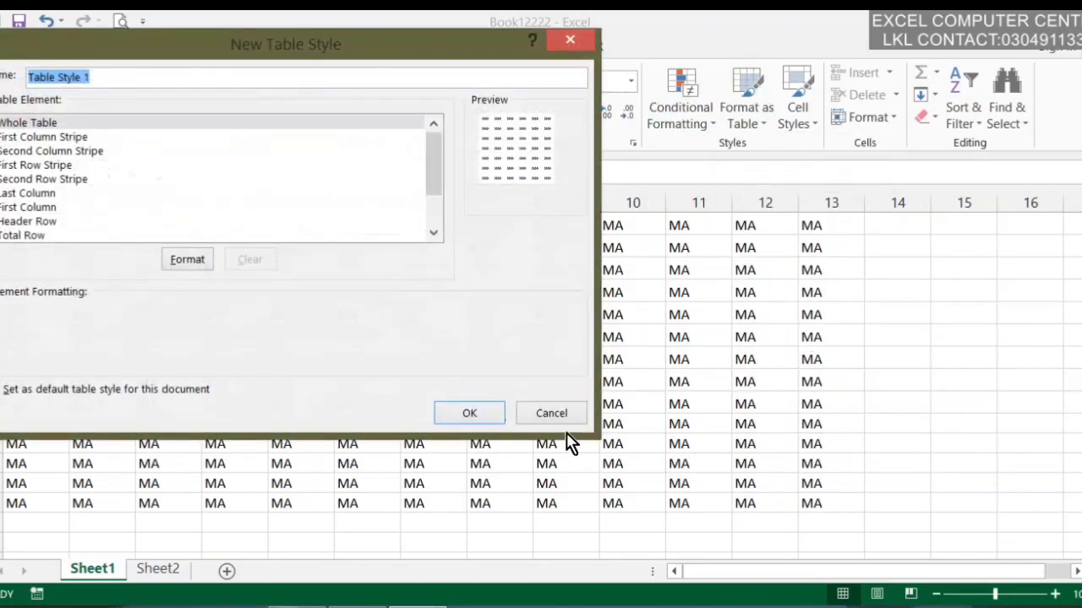
left_click(551, 413)
Apply the 40% - Accent3 cell style to the cell in row 6, column 11
left_click(714, 335)
left_click(797, 106)
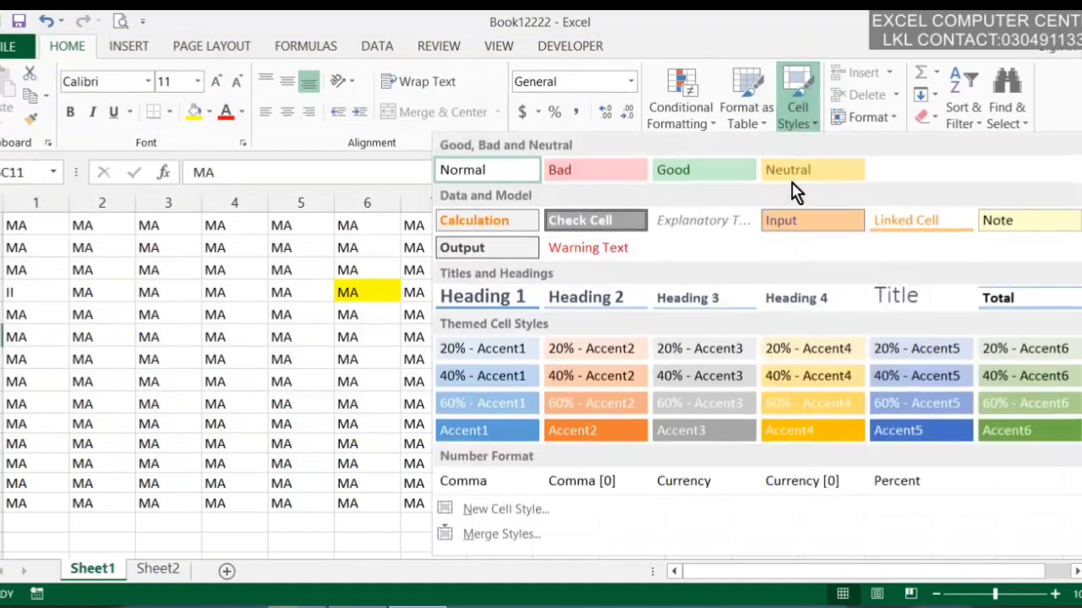
left_click(733, 369)
Apply a colour scale to the cell in row 8, column 8
left_click(616, 414)
left_click(519, 379)
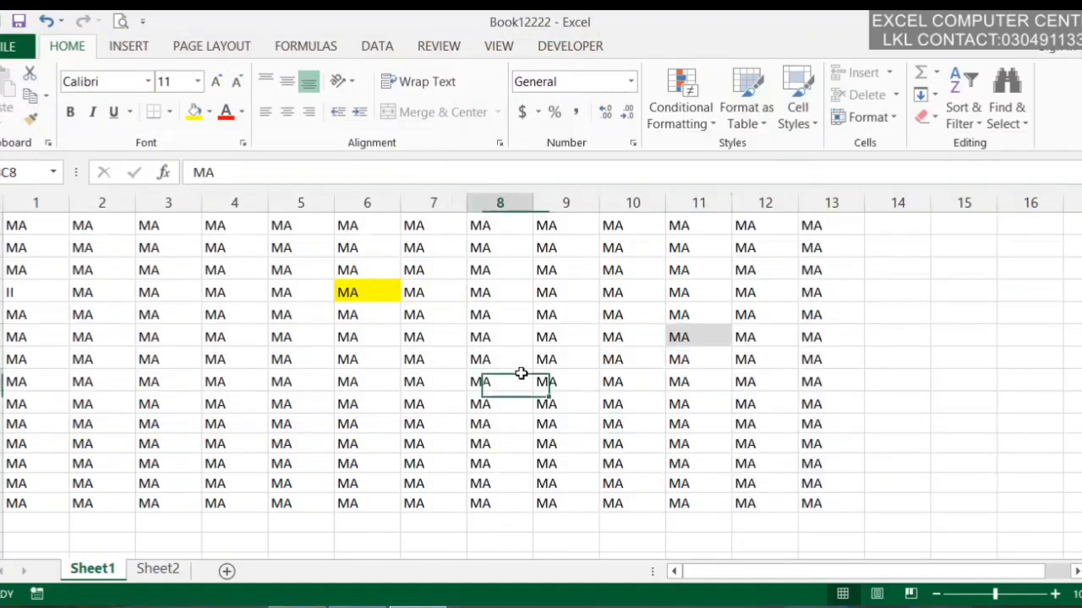
left_click(707, 127)
mouse_move(719, 314)
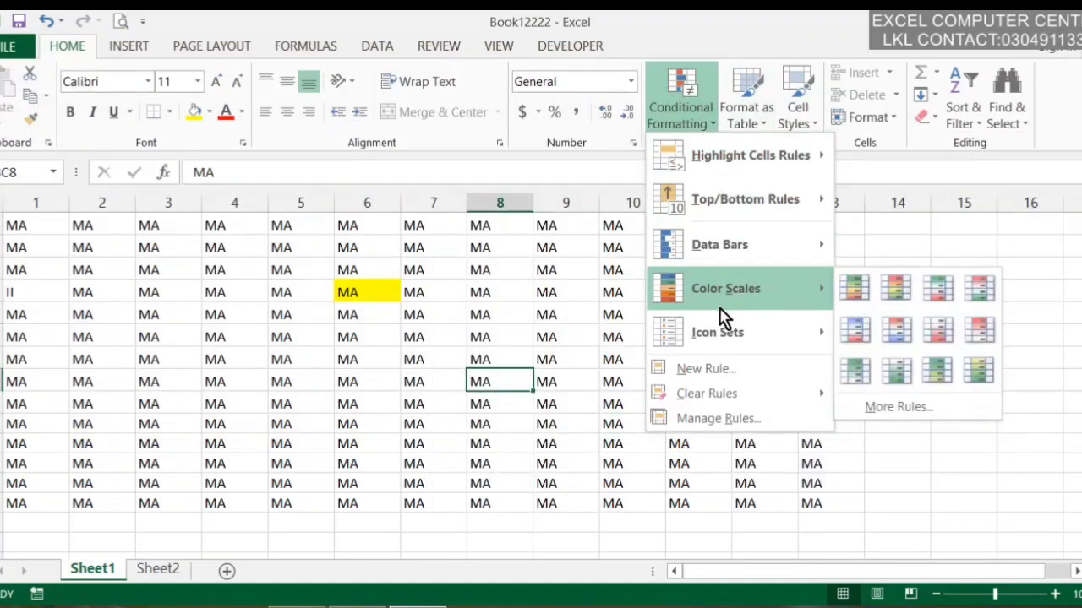
left_click(919, 372)
Browse the top/bottom conditional formatting rules for row 4, column 9 without applying one
left_click(570, 314)
left_click(587, 292)
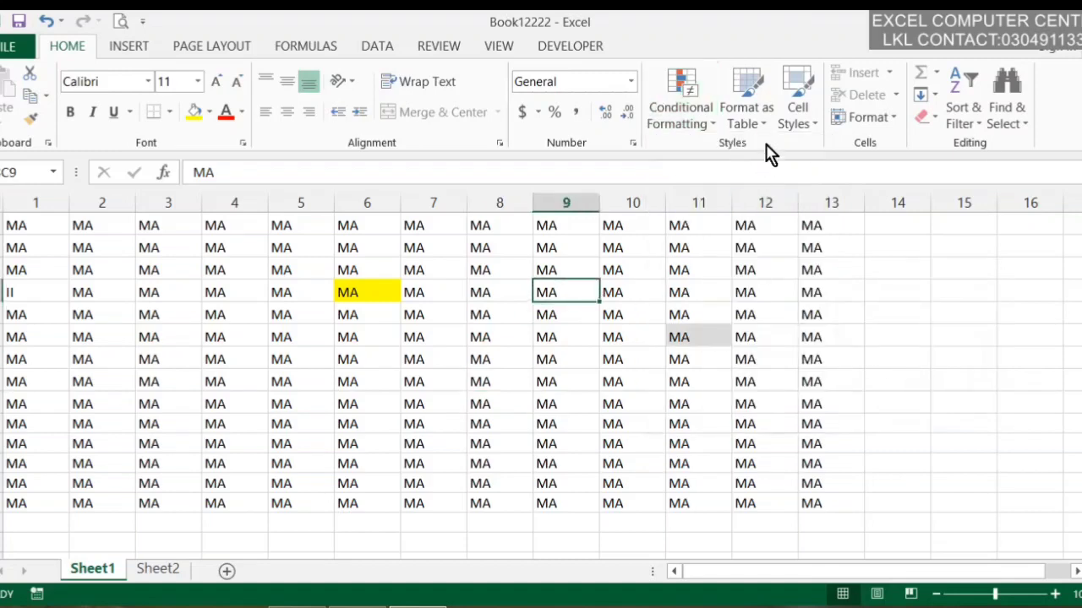
left_click(691, 132)
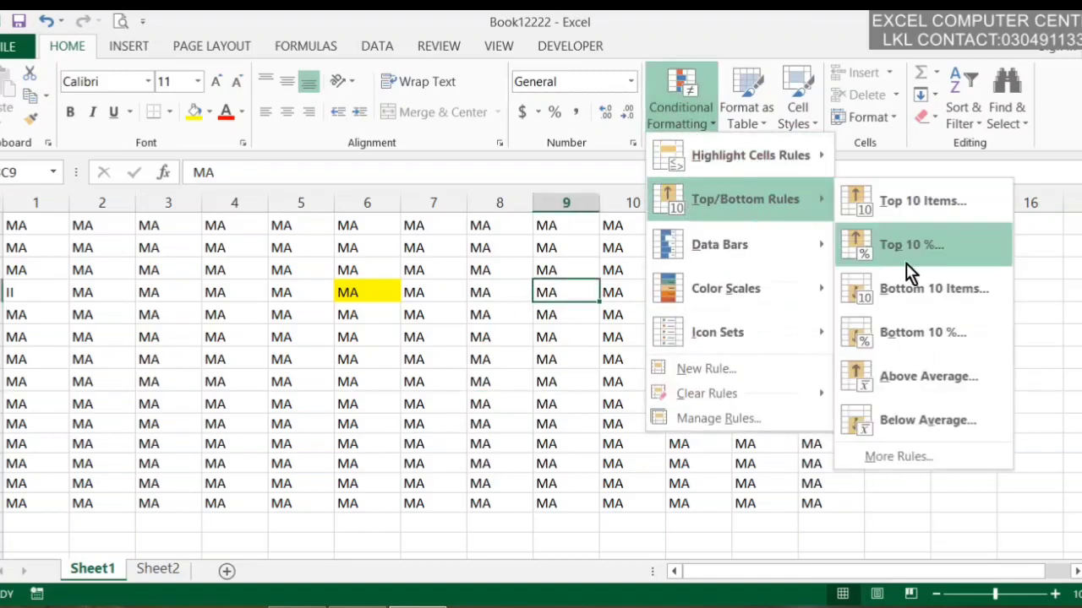
mouse_move(803, 245)
left_click(659, 438)
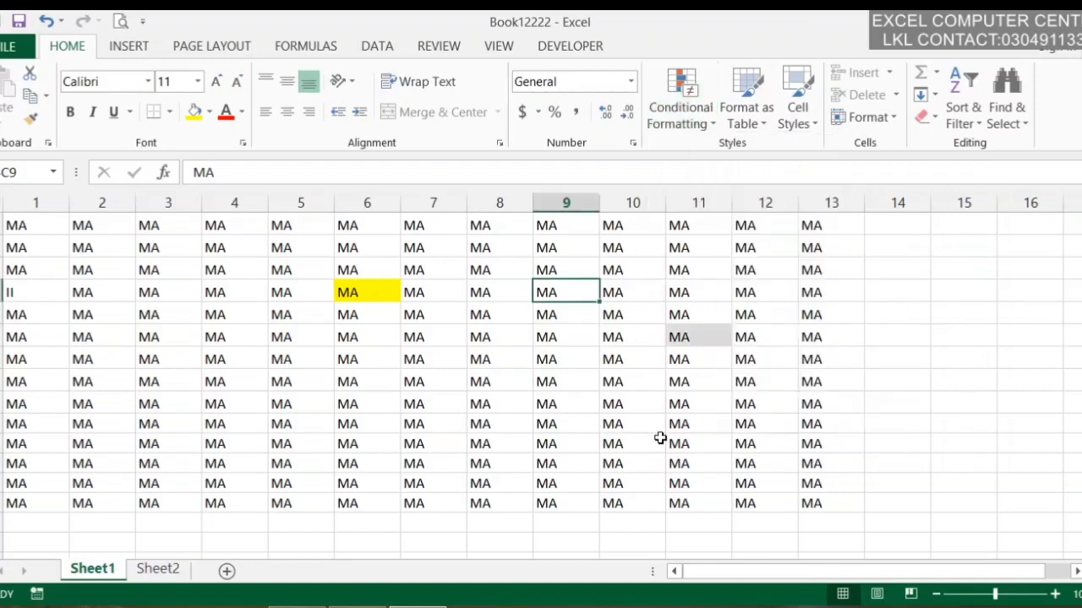
left_click(553, 398)
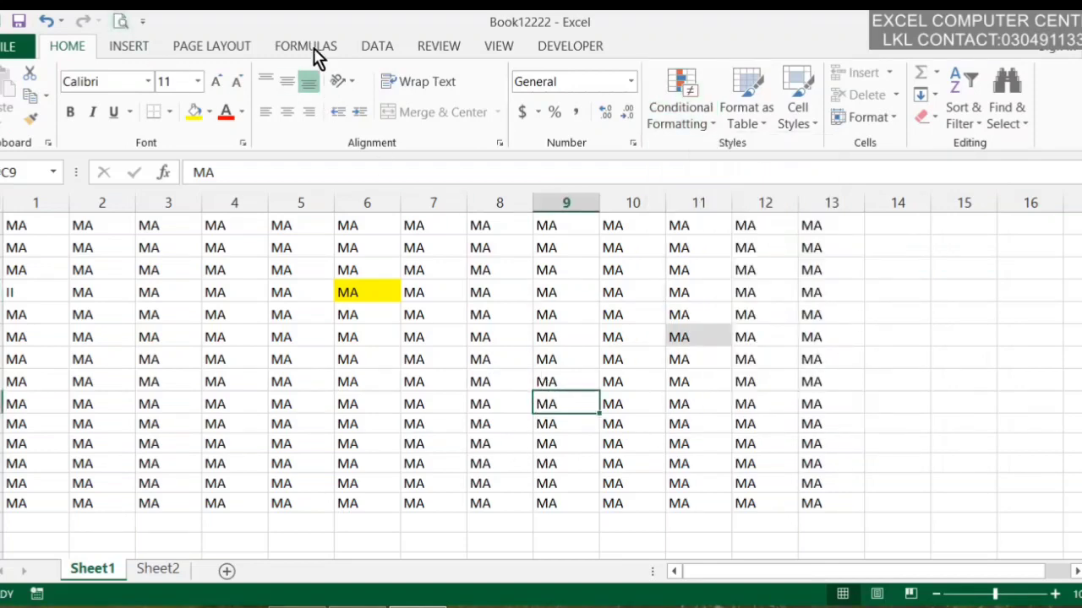
left_click(225, 45)
left_click(154, 49)
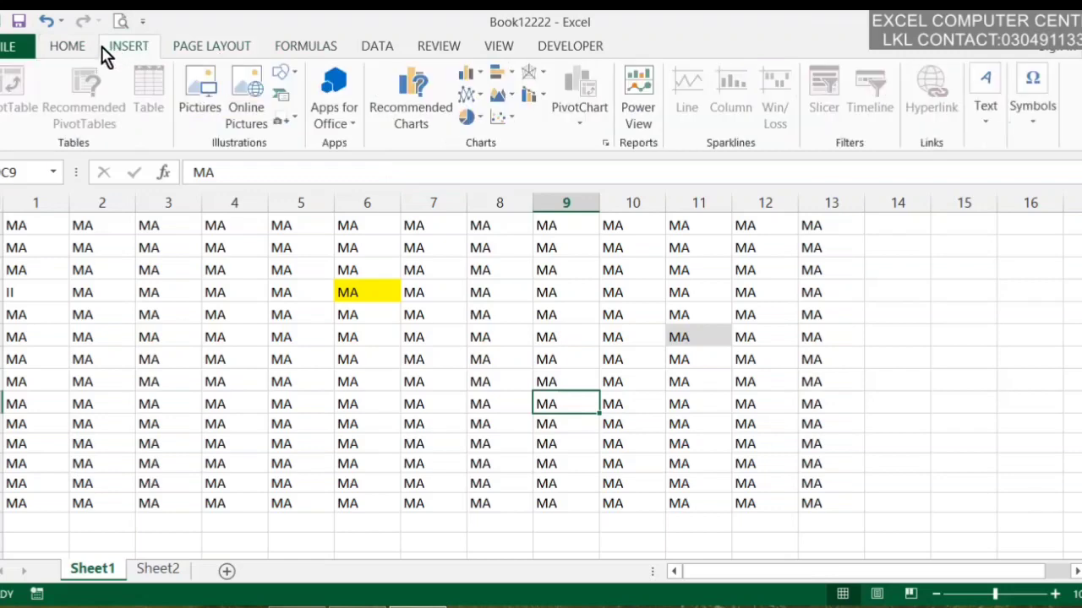
left_click(221, 53)
left_click(391, 49)
left_click(418, 49)
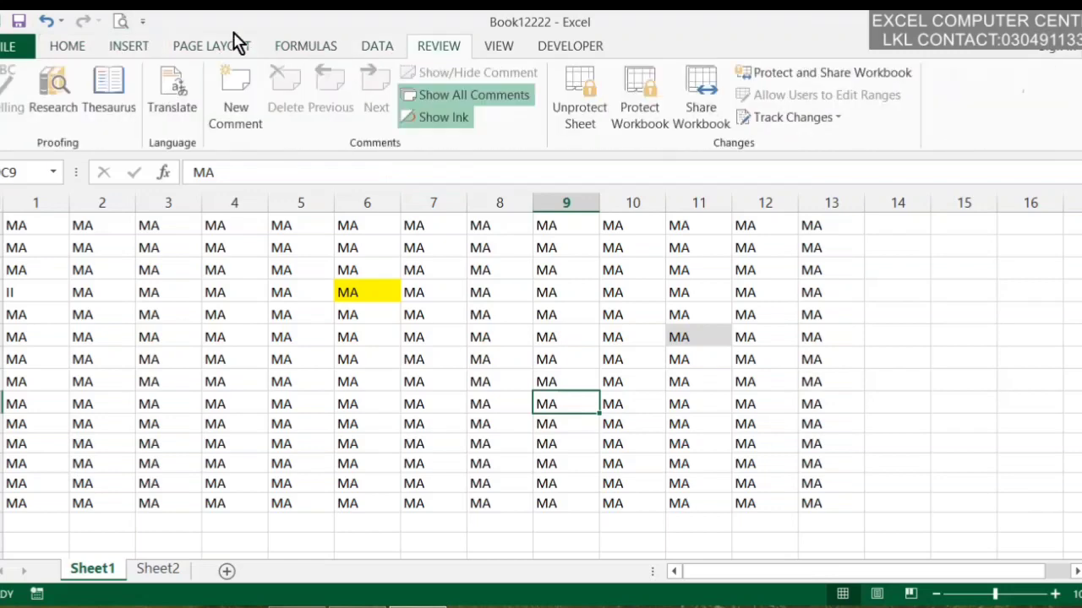
left_click(10, 47)
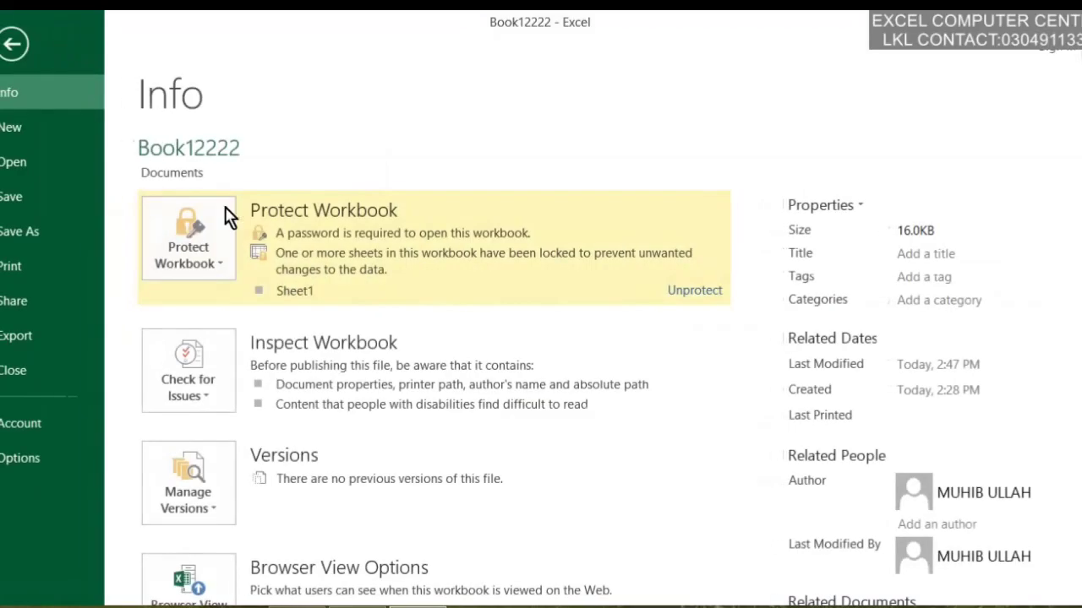
left_click(220, 264)
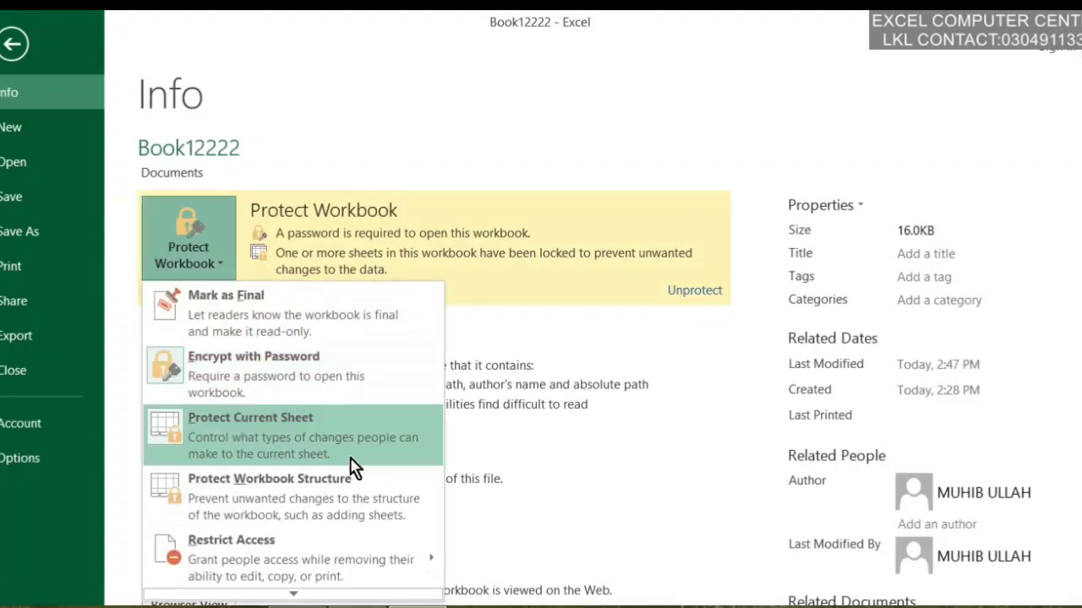
left_click(12, 45)
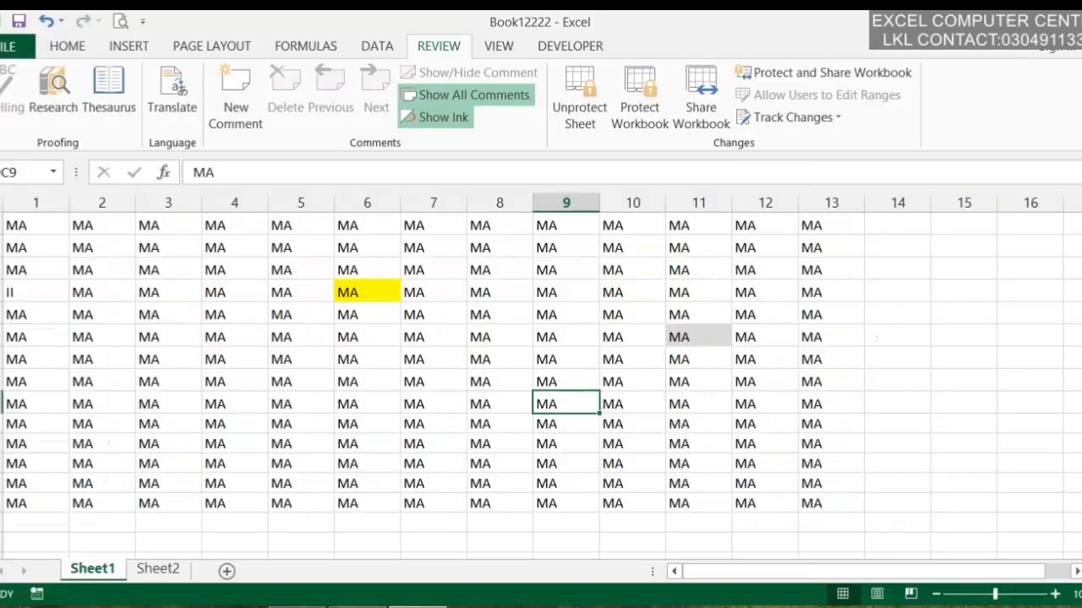
Unprotect Sheet1 from Home > Format, entering its password
left_click(67, 47)
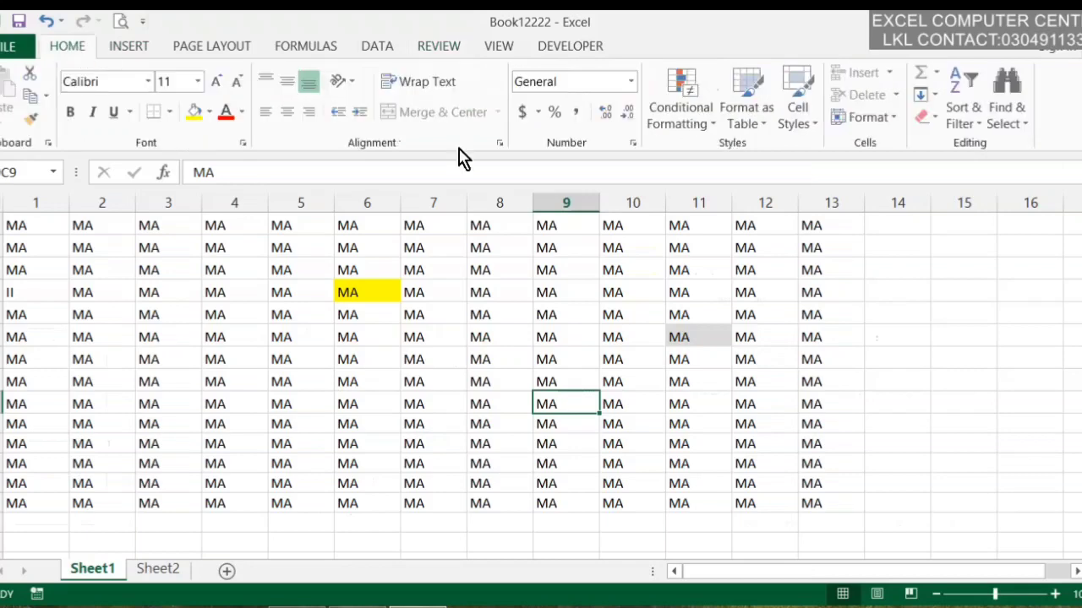
left_click(981, 114)
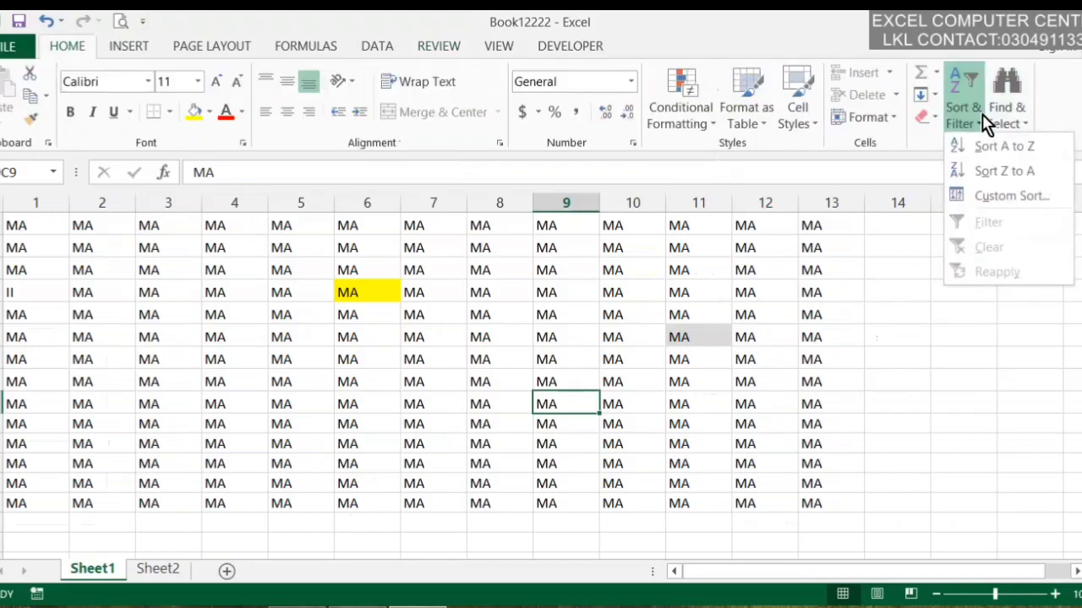
left_click(1050, 135)
left_click(938, 75)
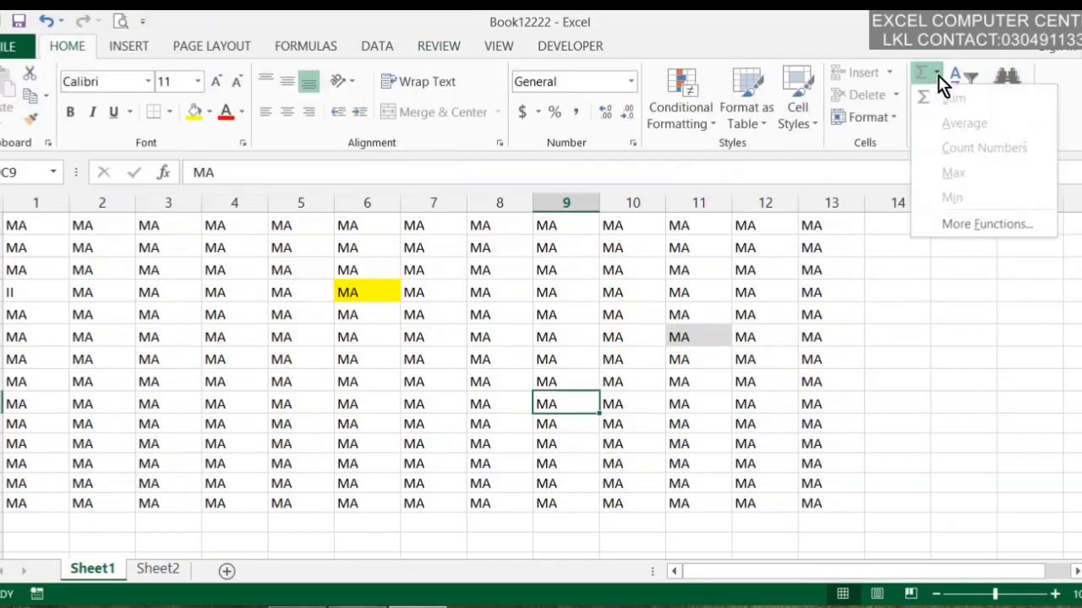
left_click(915, 77)
left_click(870, 118)
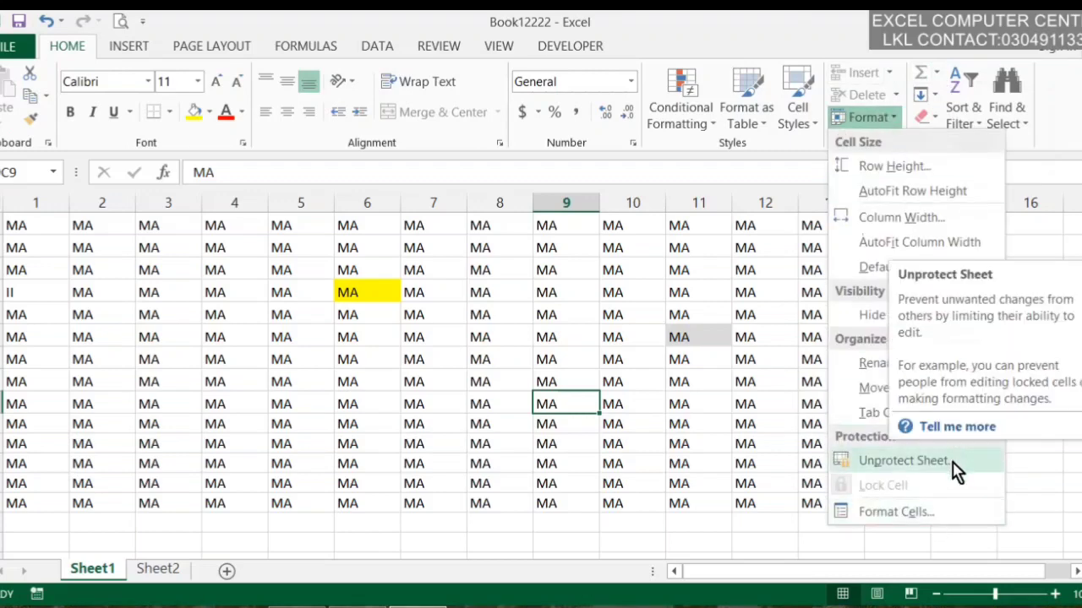
left_click(888, 462)
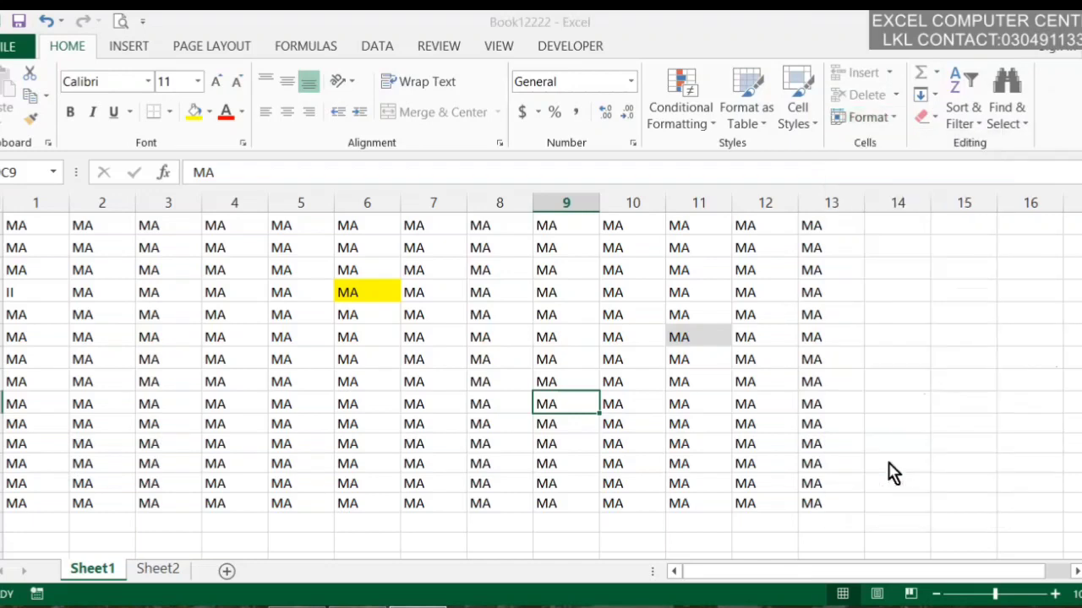
type("1")
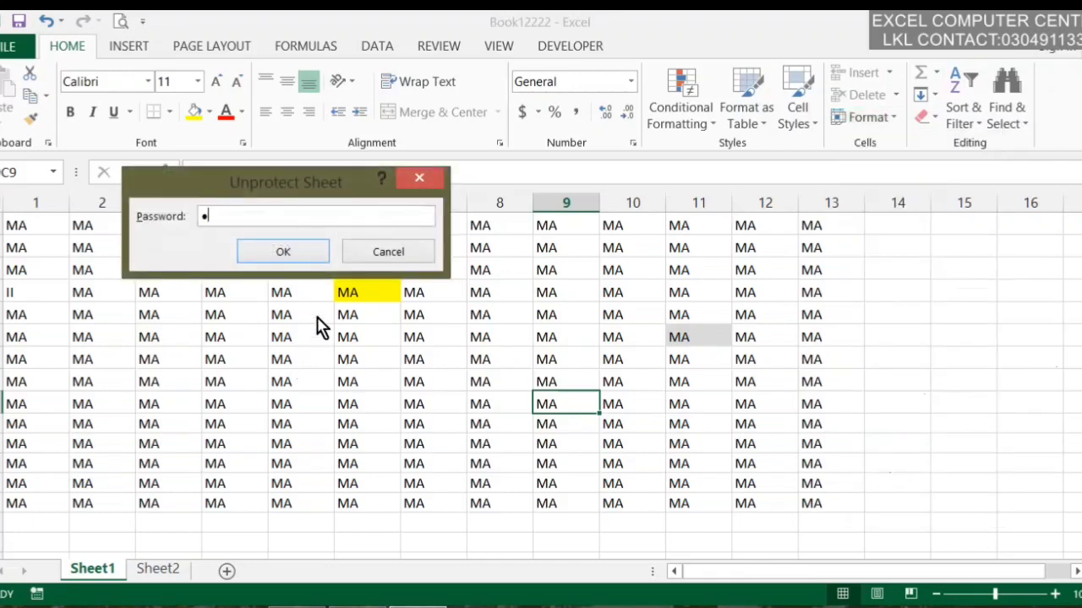
type("23")
left_click(284, 251)
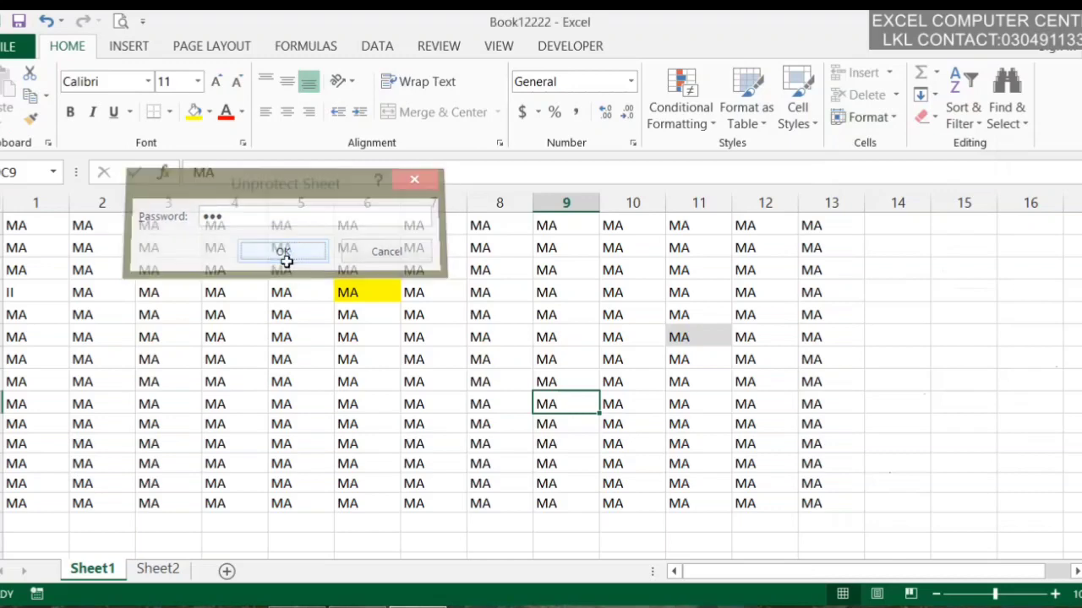
Browse icon set conditional formatting for the cell in row 10, column 11
left_click(296, 275)
left_click(697, 424)
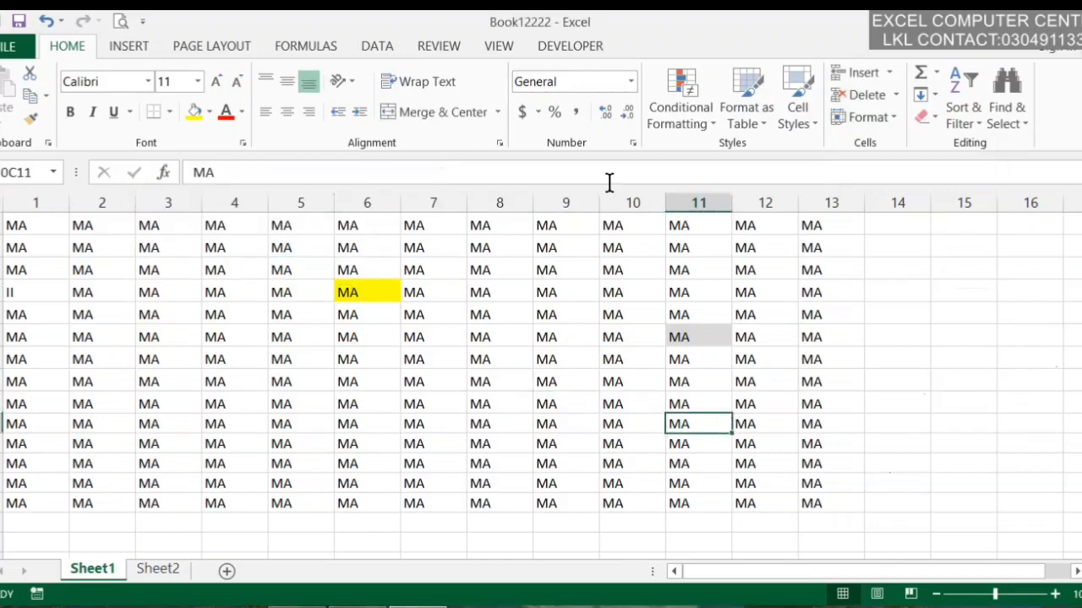
left_click(691, 114)
left_click(924, 364)
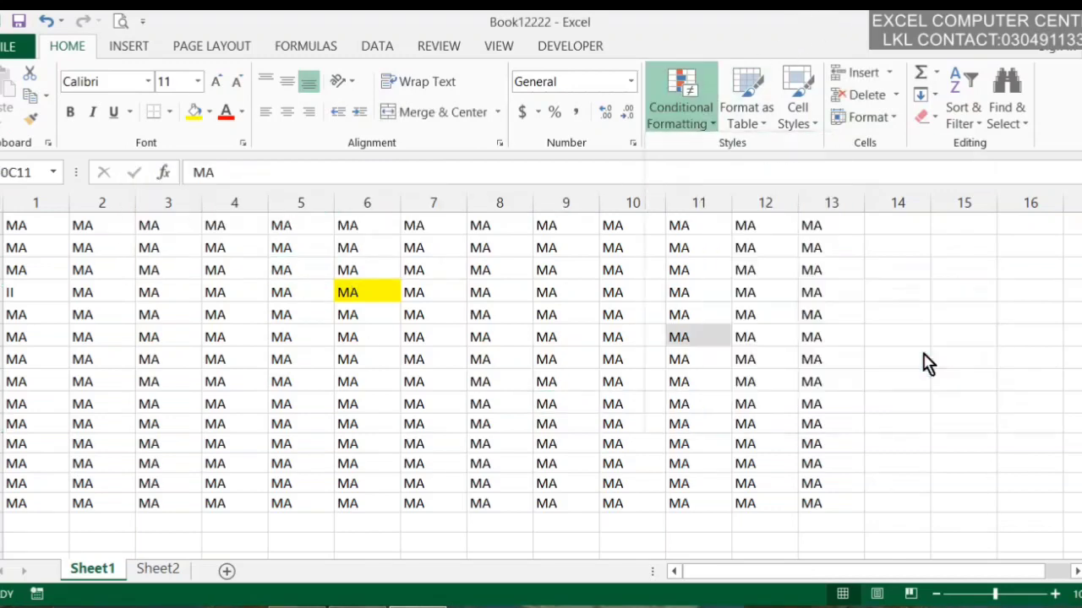
Pick a light table style for row 11, column 12, then cancel the table creation
left_click(478, 456)
left_click(761, 441)
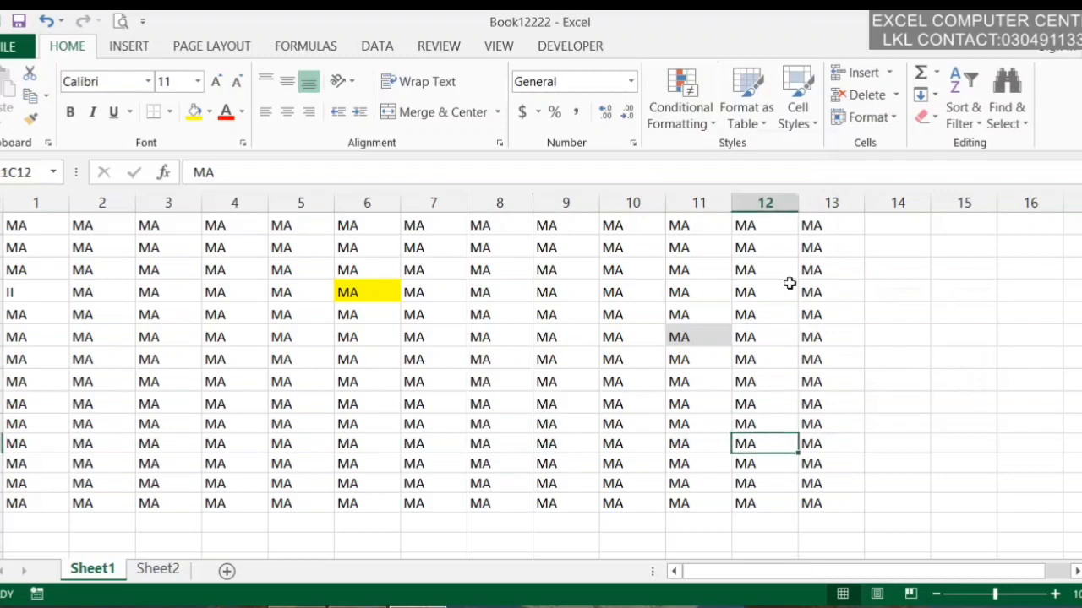
left_click(727, 93)
left_click(848, 286)
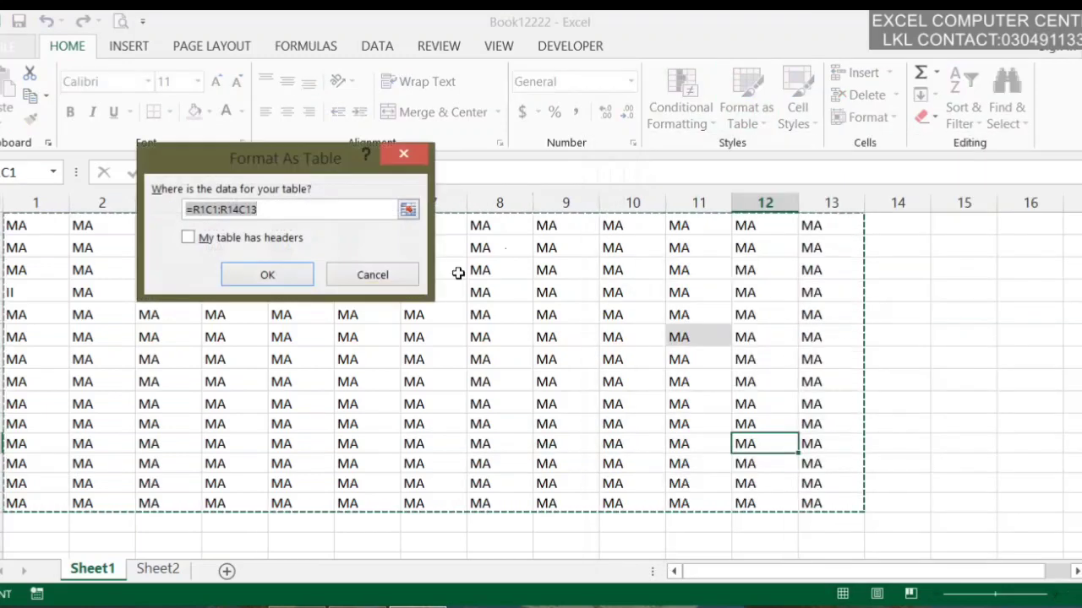
left_click(404, 278)
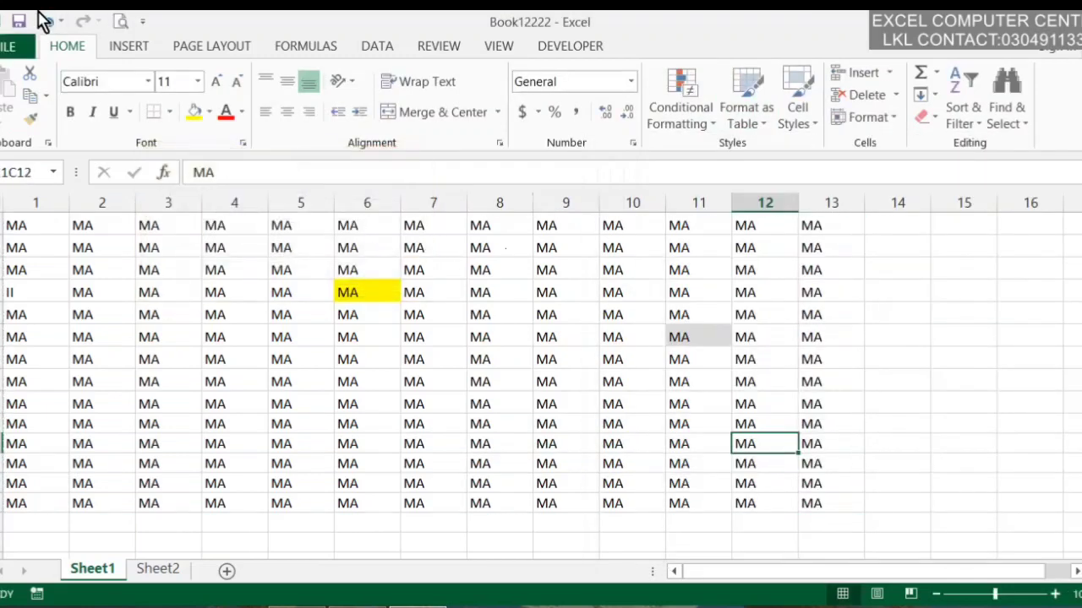
left_click(12, 46)
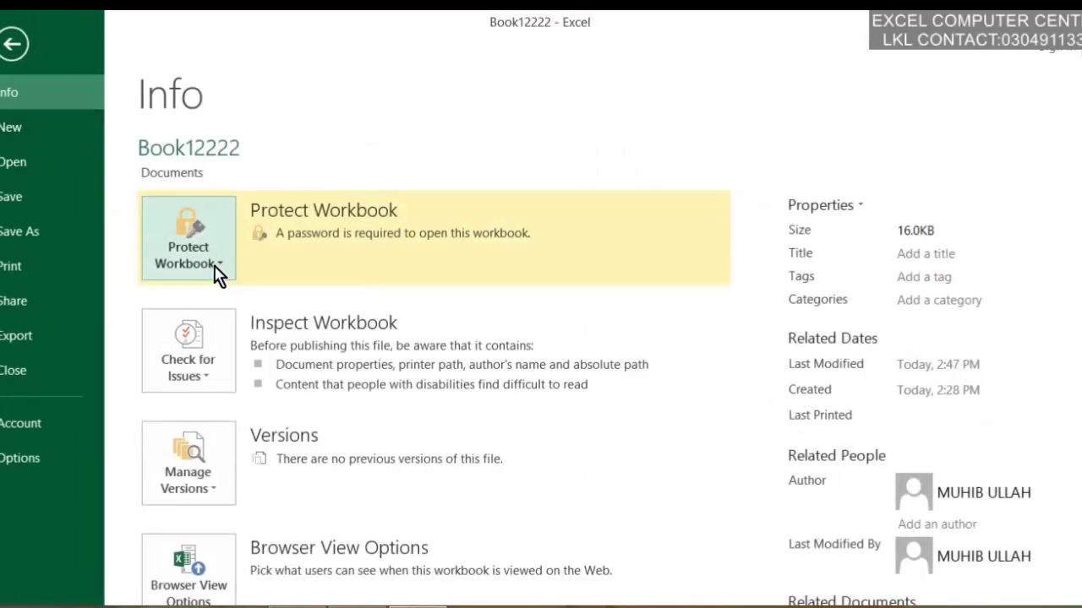
Try Protect Workbook Structure, then check Sheet1's tab options
left_click(211, 266)
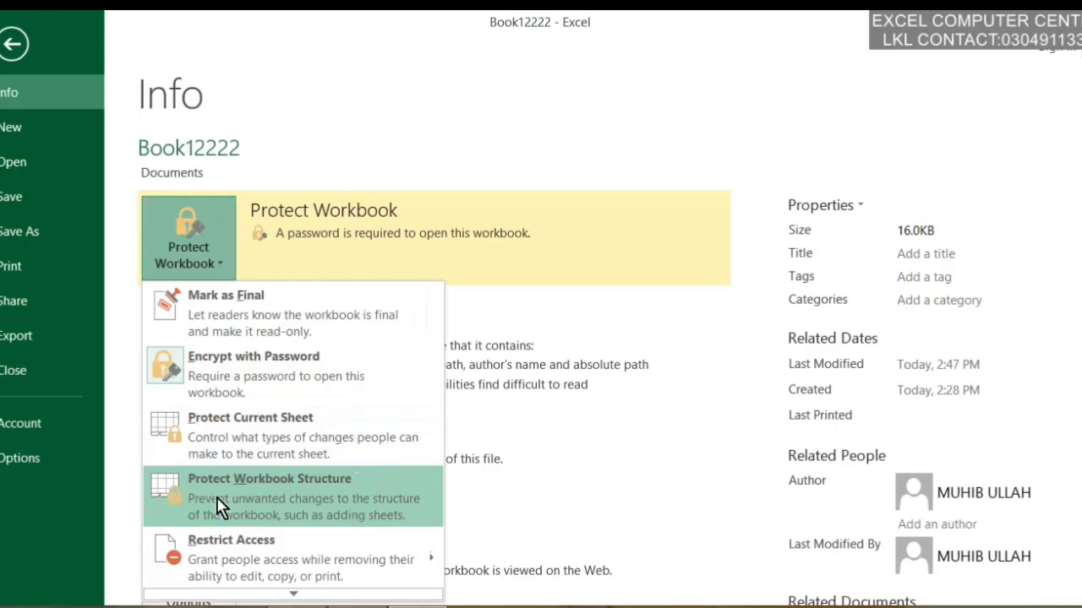
left_click(314, 487)
left_click(10, 47)
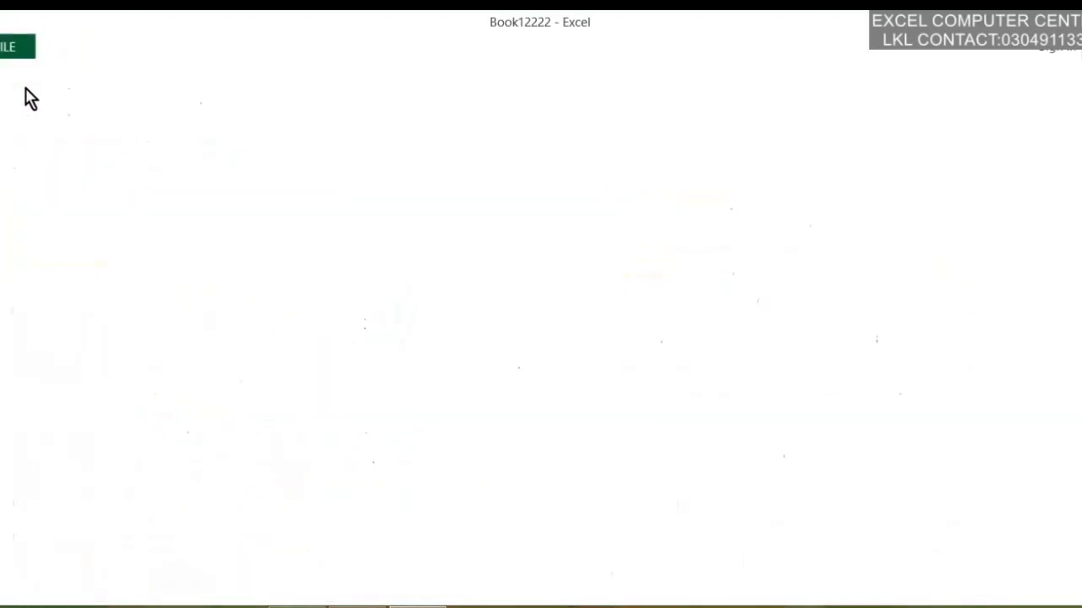
right_click(103, 575)
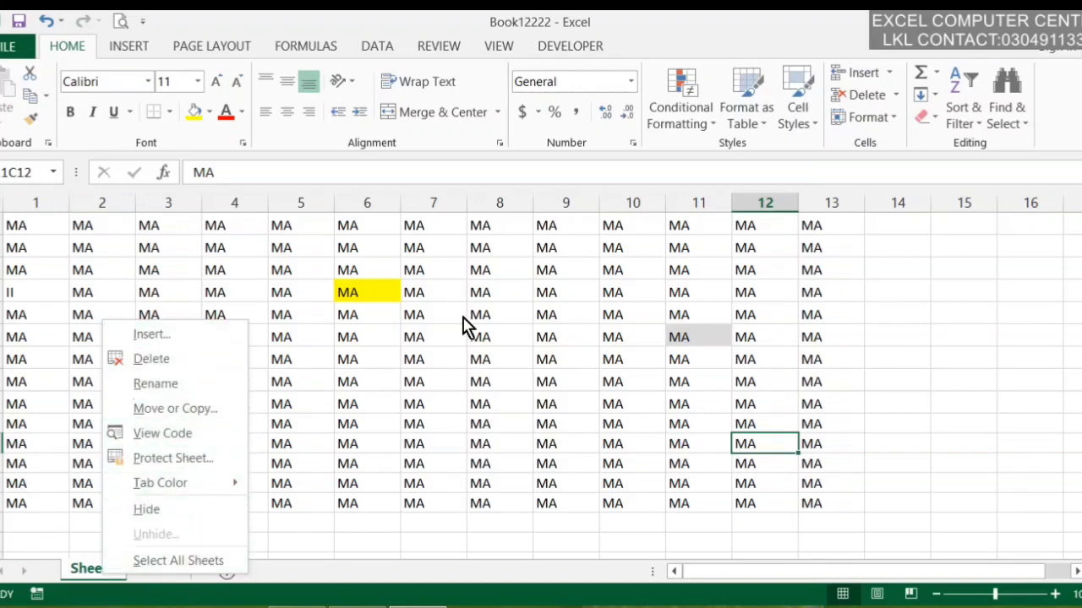
left_click(540, 309)
Protect the workbook structure with a password, confirming it on re-entry
left_click(9, 46)
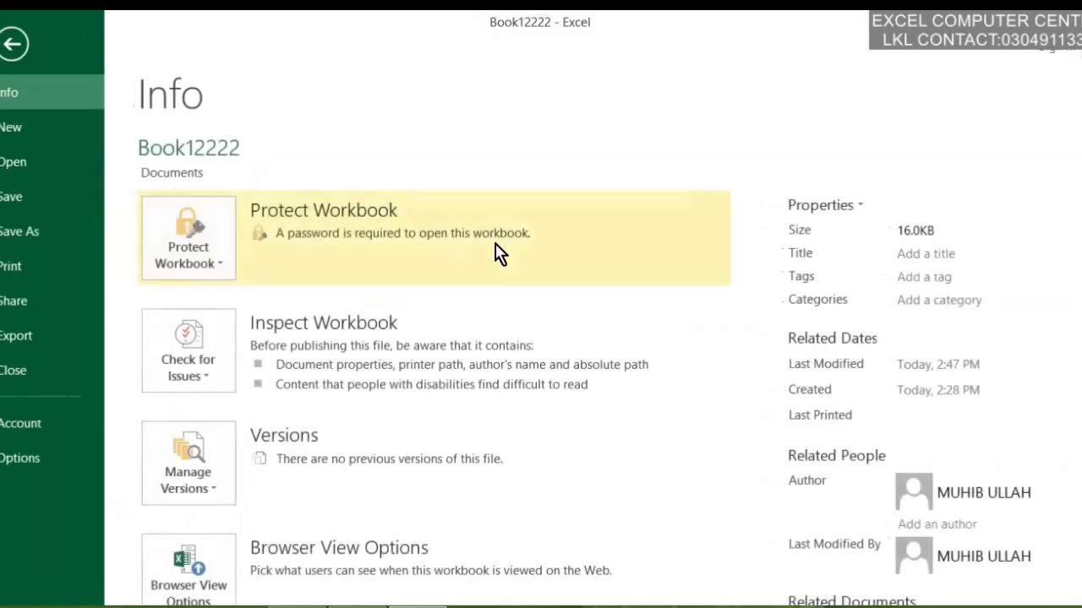
left_click(215, 264)
left_click(383, 446)
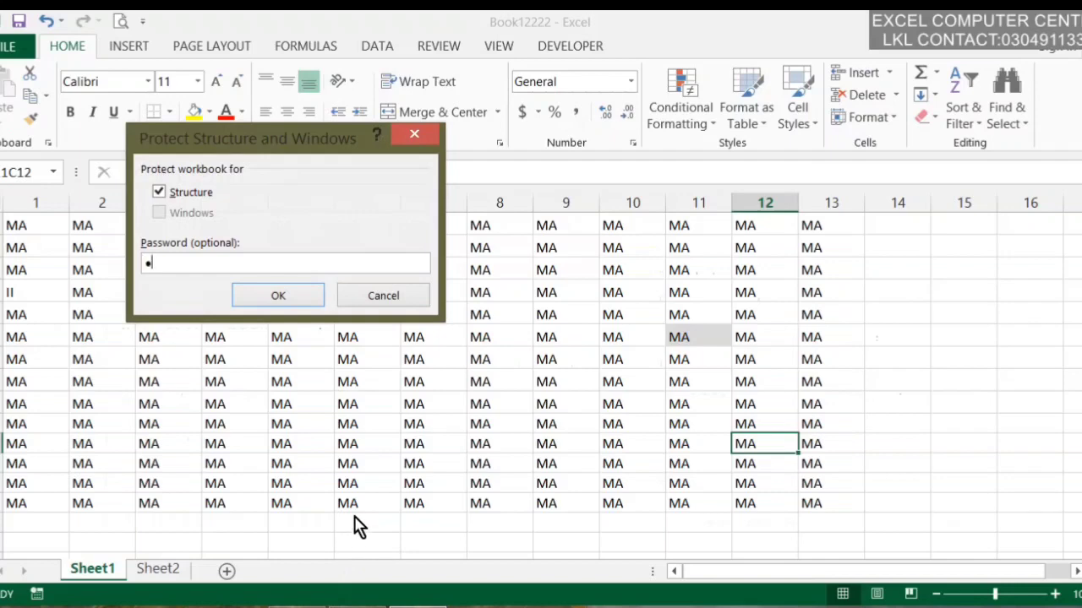
type("123")
left_click(278, 293)
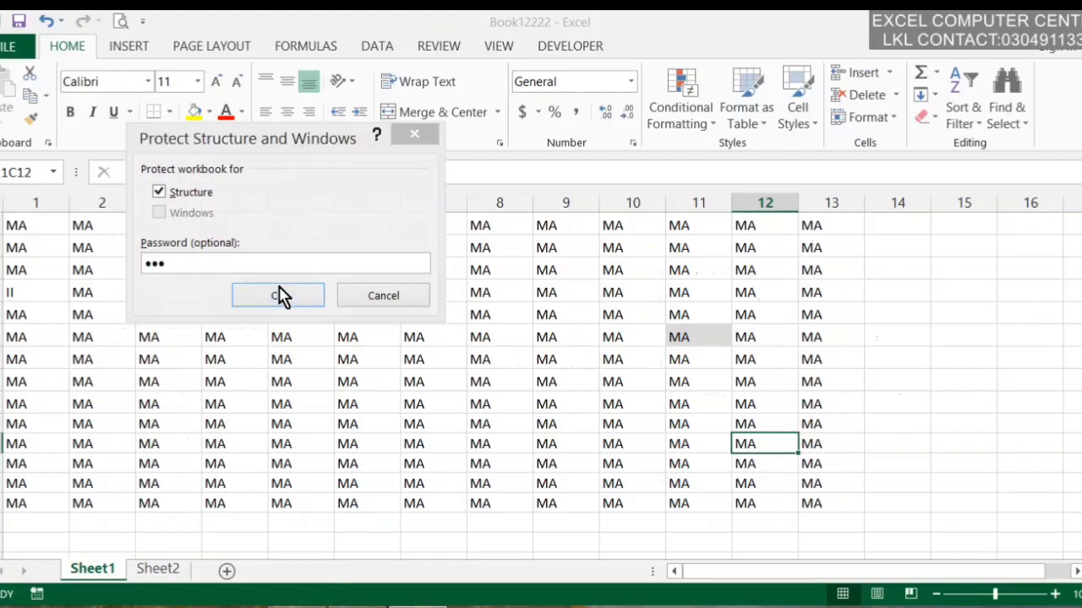
type("123")
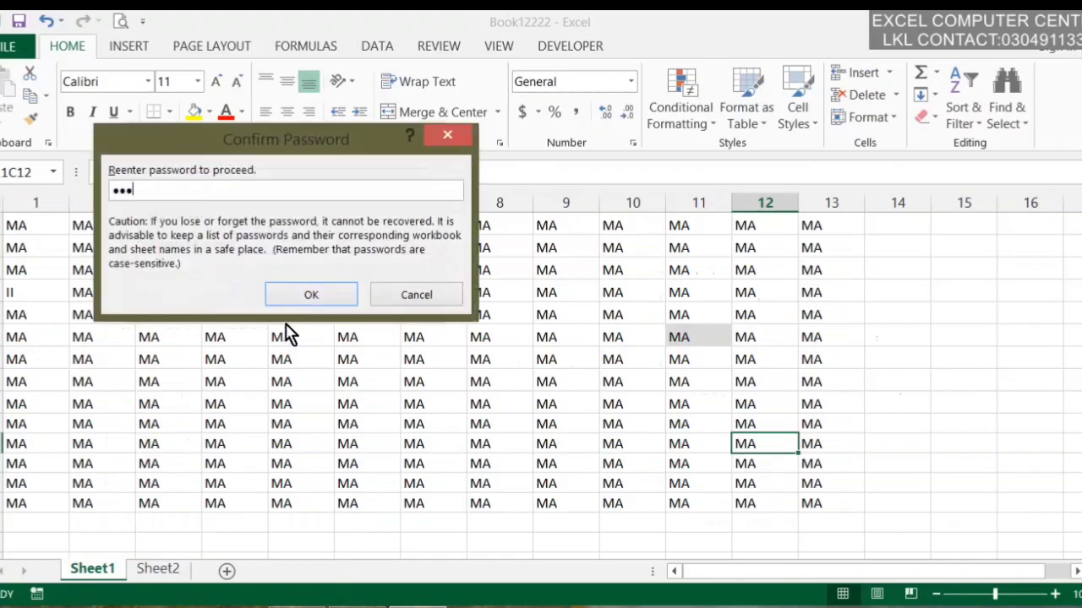
left_click(313, 297)
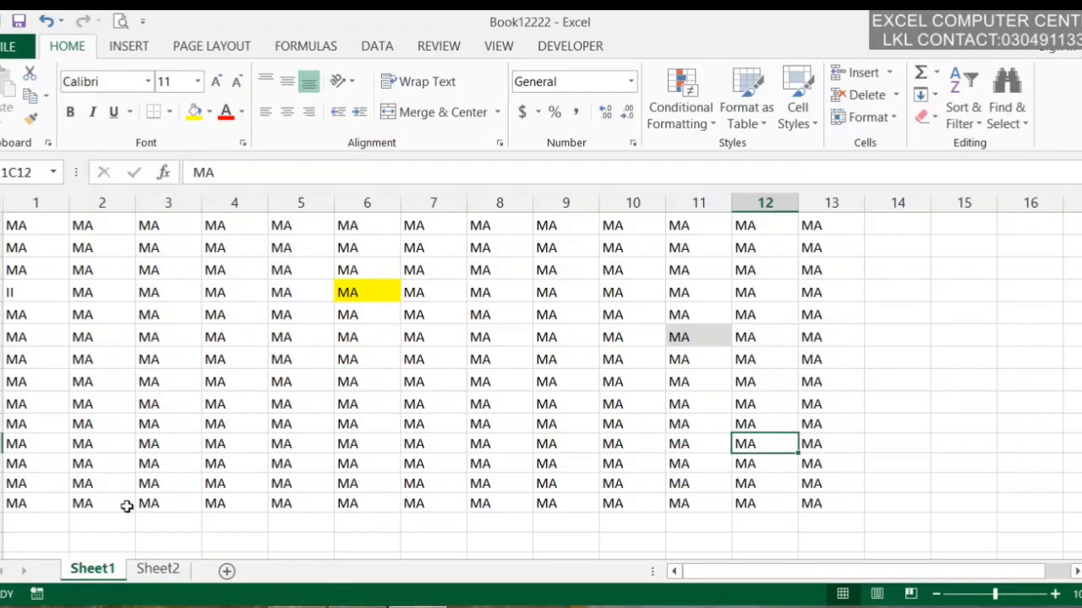
Check that Sheet1's tab menu has insert, delete and rename greyed out, then go to the Info page
right_click(103, 576)
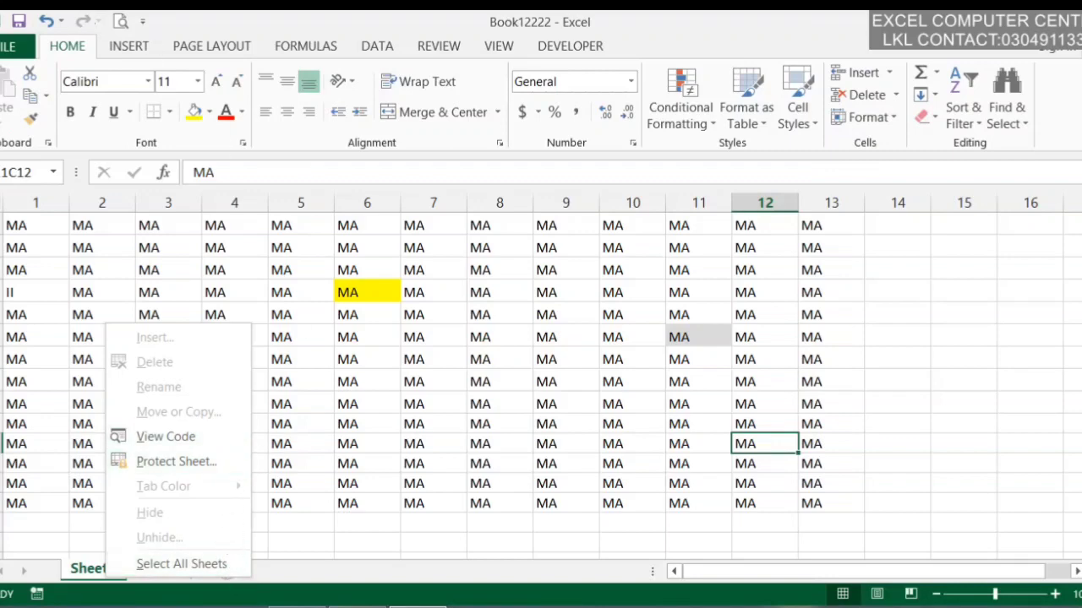
left_click(8, 45)
Remove the workbook structure protection by entering its password
left_click(209, 261)
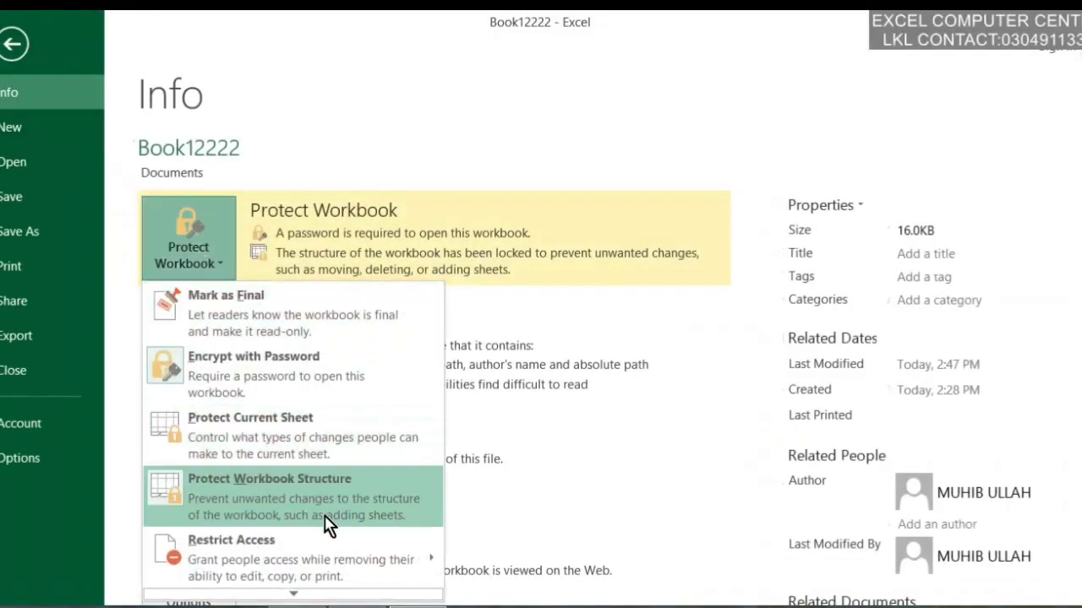
left_click(325, 511)
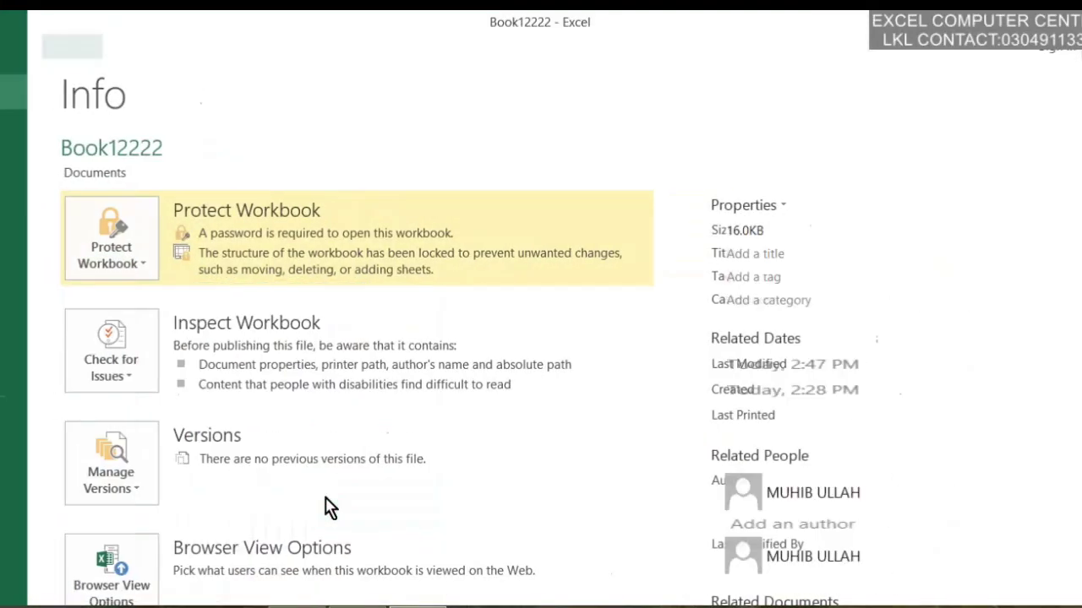
type("12")
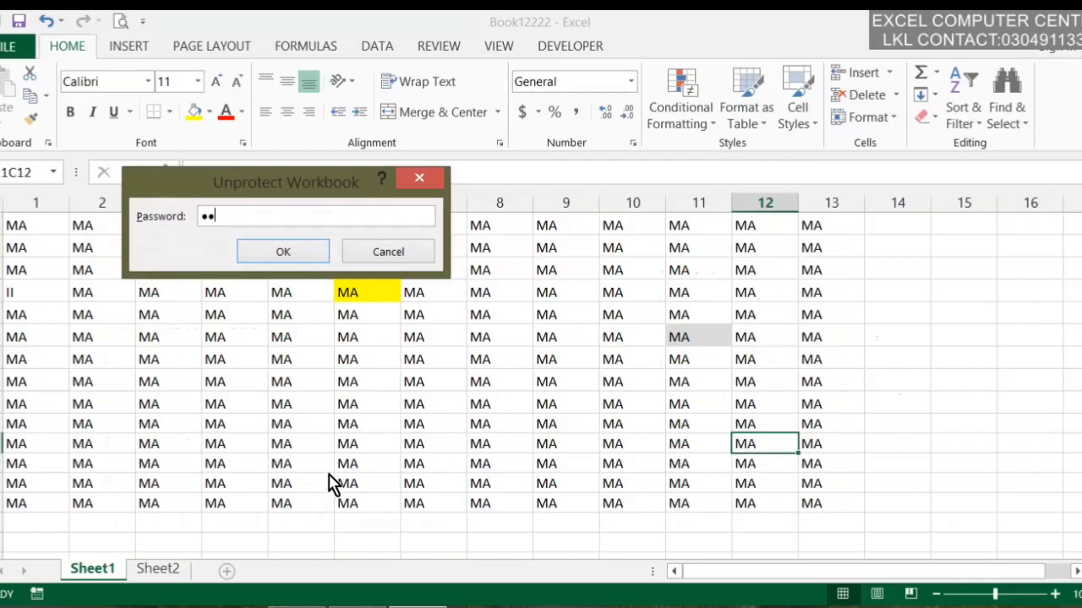
type("3")
left_click(283, 252)
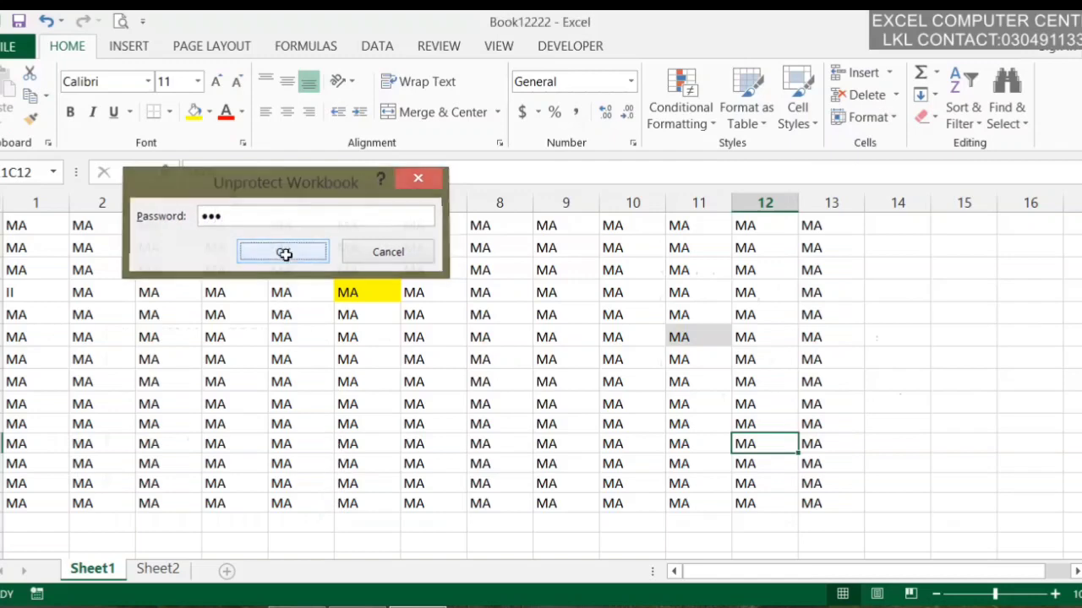
Delete Sheet1 permanently, leaving only the empty Sheet2
left_click(296, 359)
right_click(88, 573)
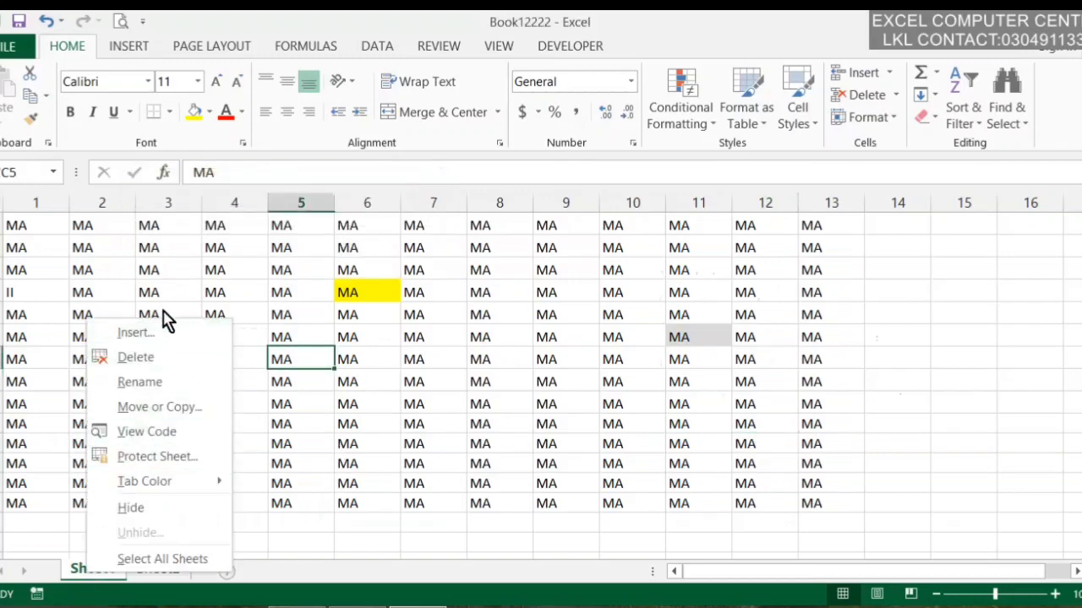
left_click(165, 367)
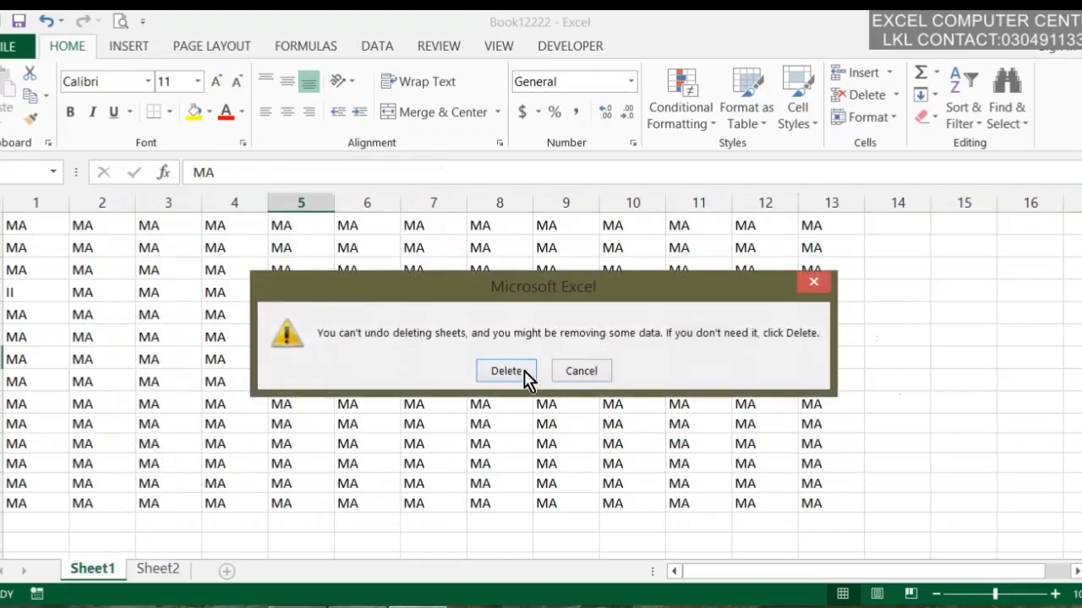
left_click(523, 376)
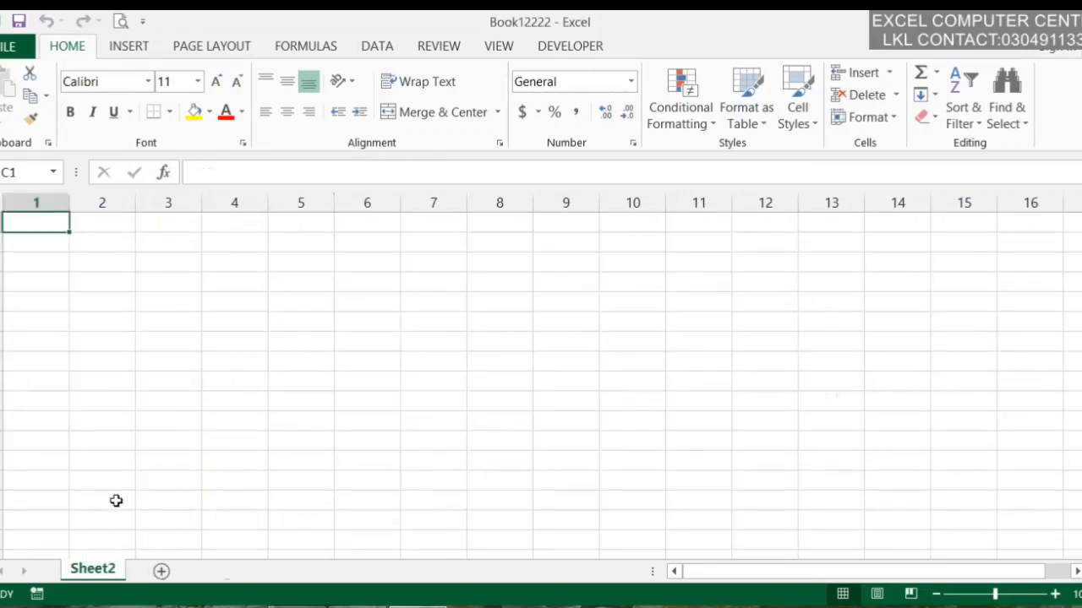
left_click(117, 320)
left_click(8, 46)
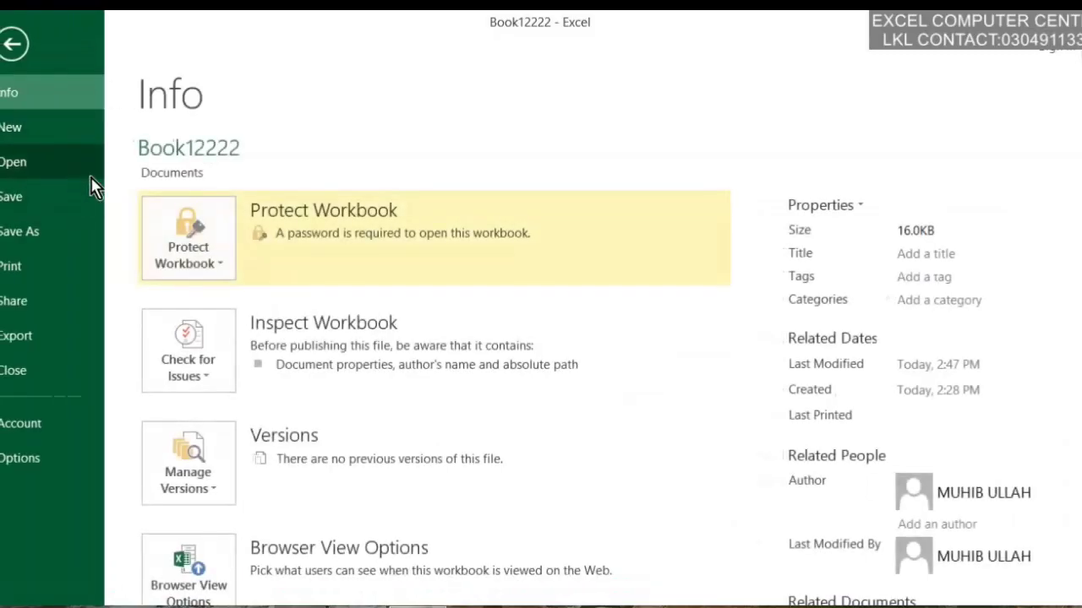
left_click(222, 247)
mouse_move(353, 549)
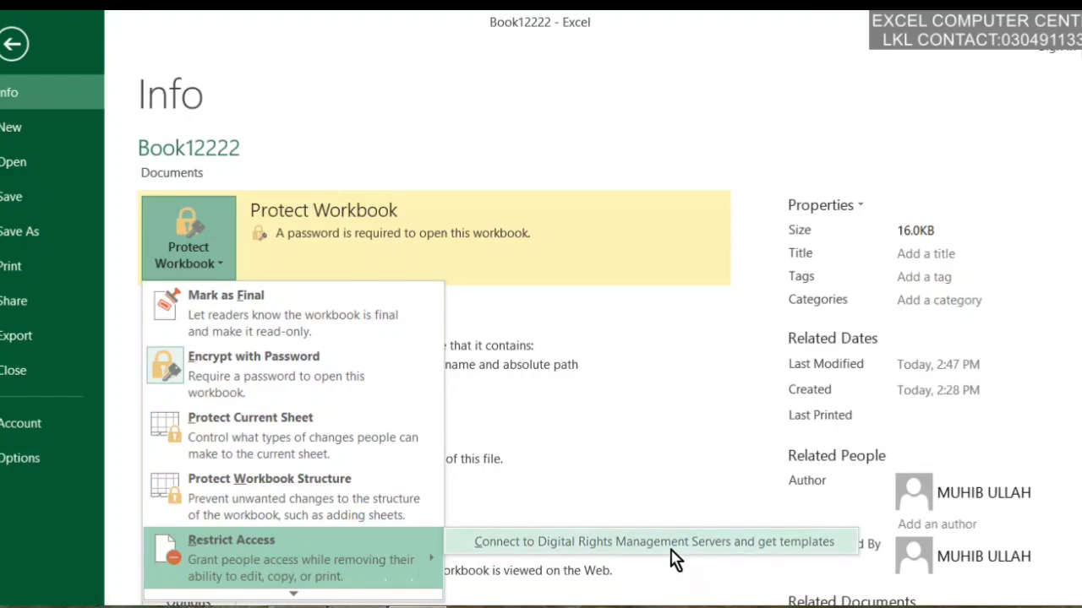
left_click(313, 601)
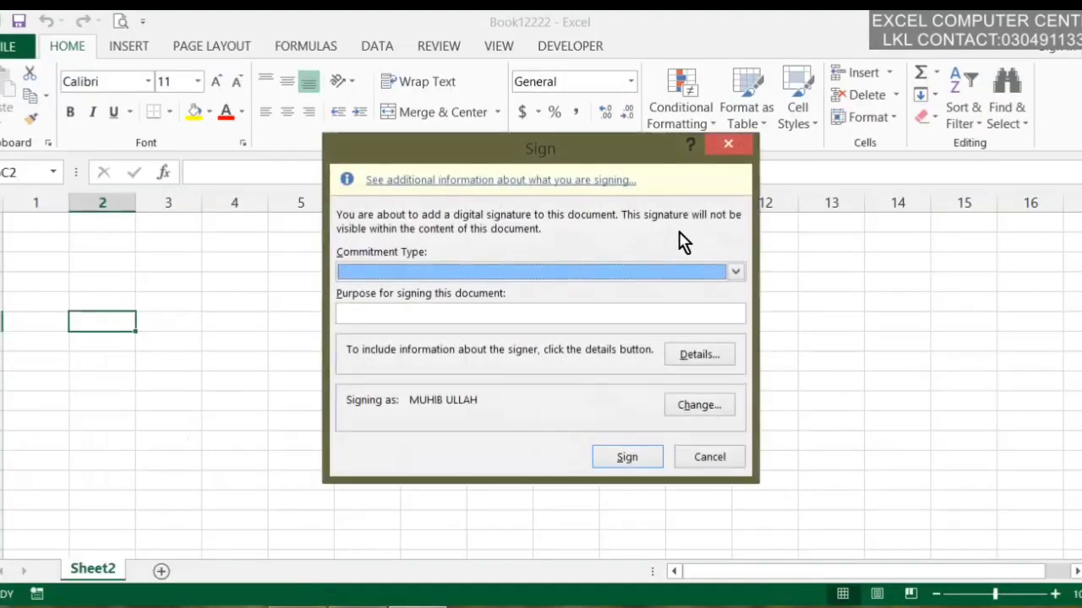
left_click(732, 456)
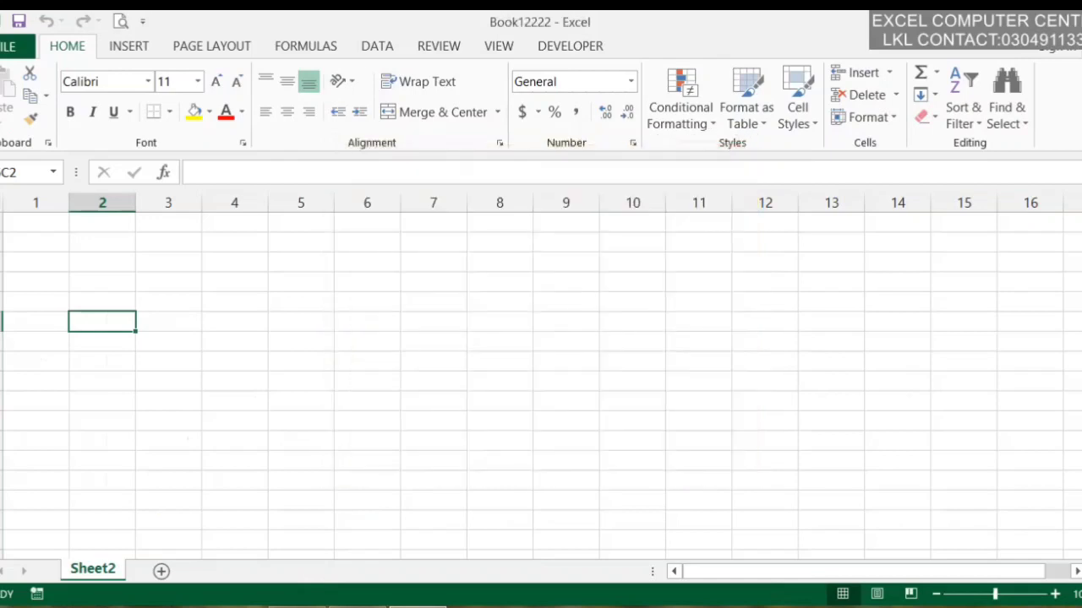
left_click(13, 45)
left_click(209, 262)
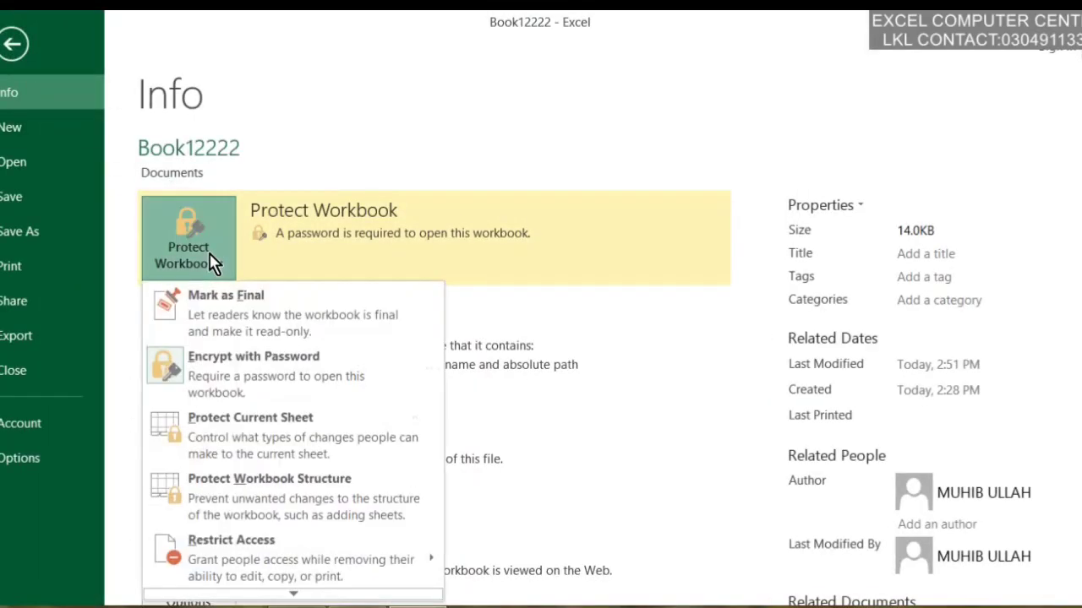
scroll(234, 558, "down", 1)
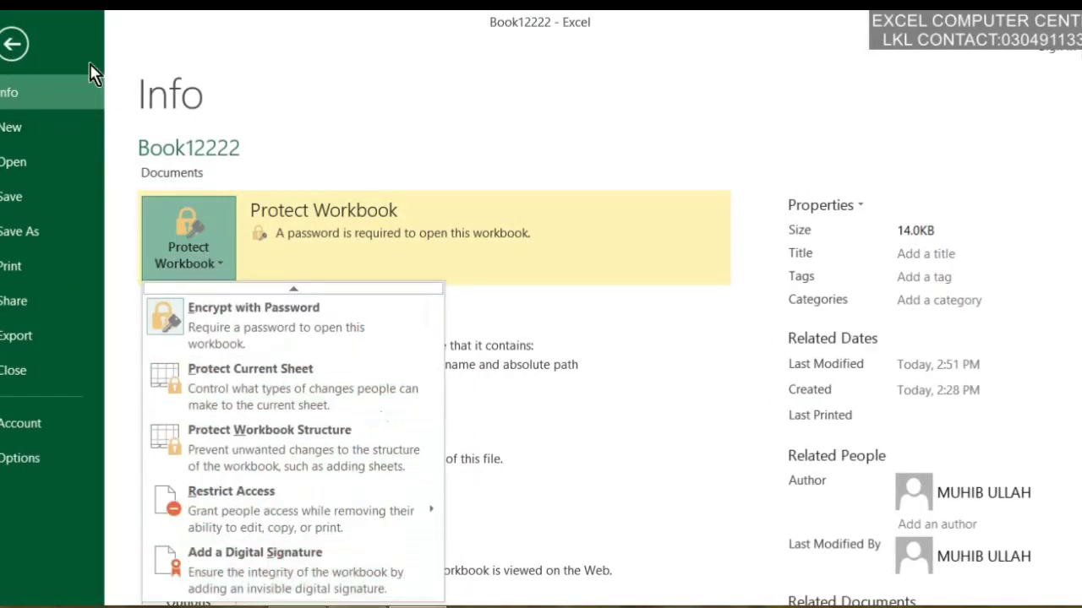
left_click(25, 35)
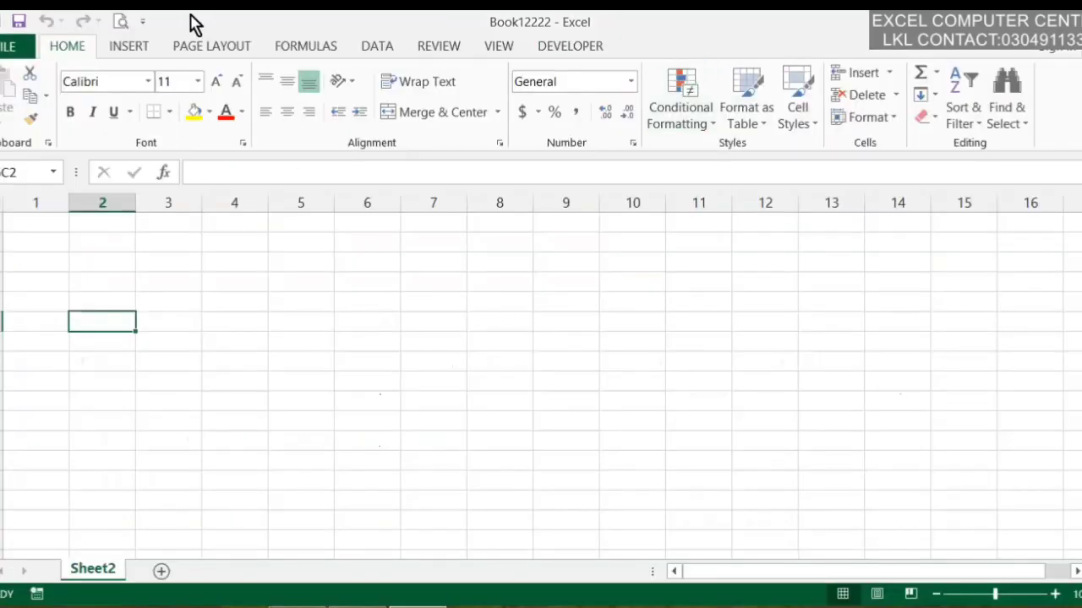
Insert a Microsoft Office signature line on Sheet2 with signer title 'SDFGS'
left_click(129, 53)
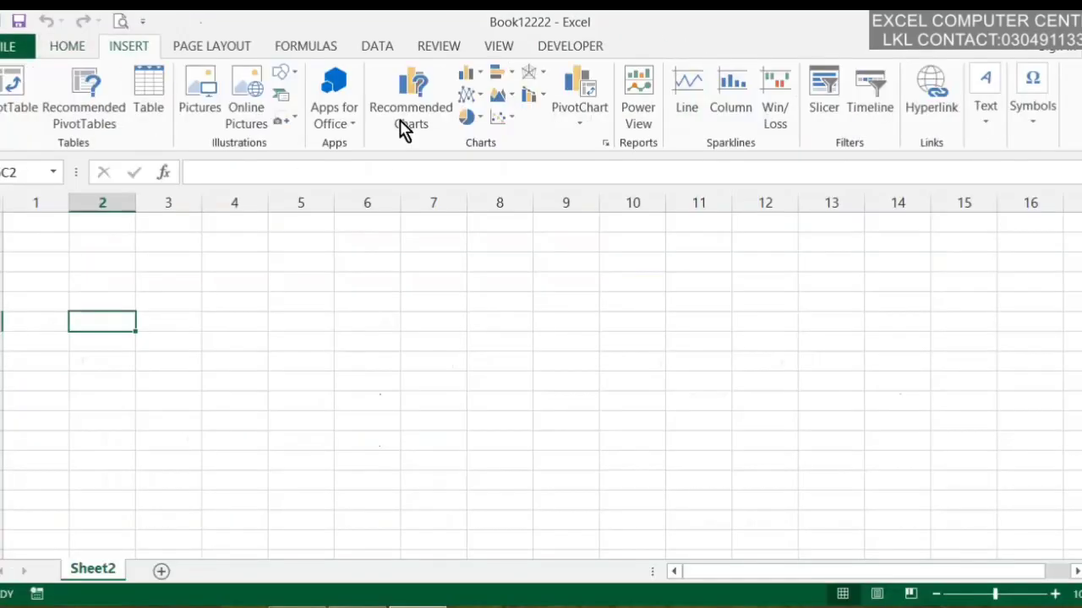
left_click(990, 131)
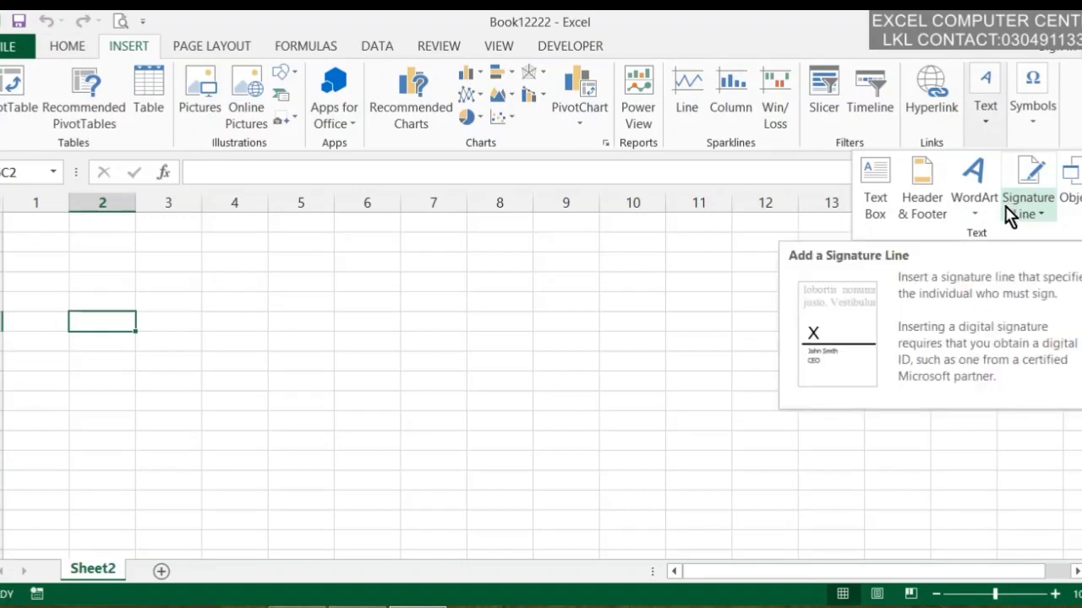
left_click(756, 321)
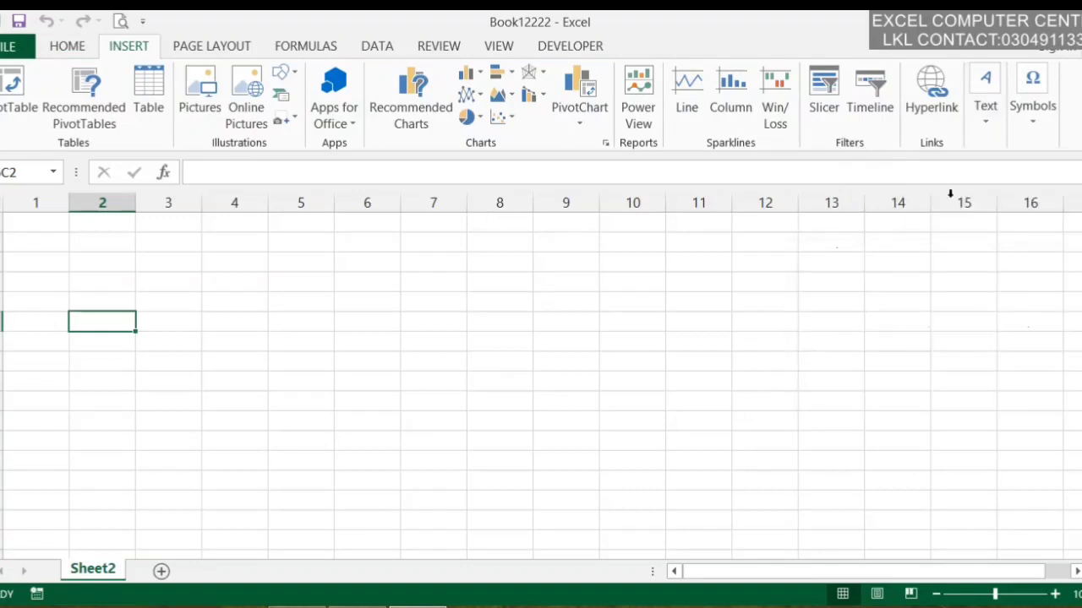
left_click(983, 106)
left_click(1017, 213)
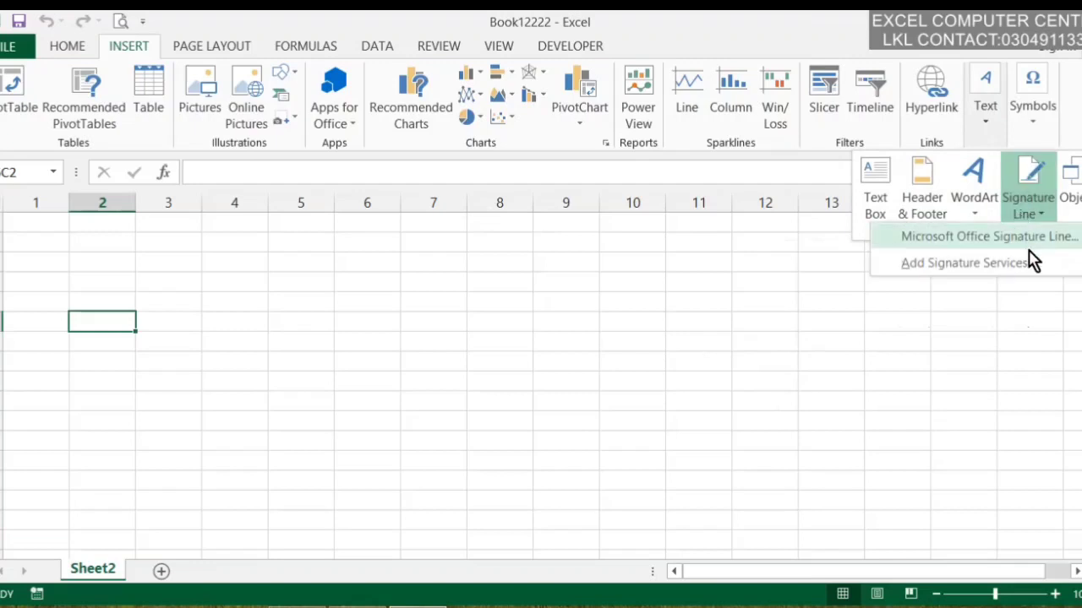
left_click(1034, 241)
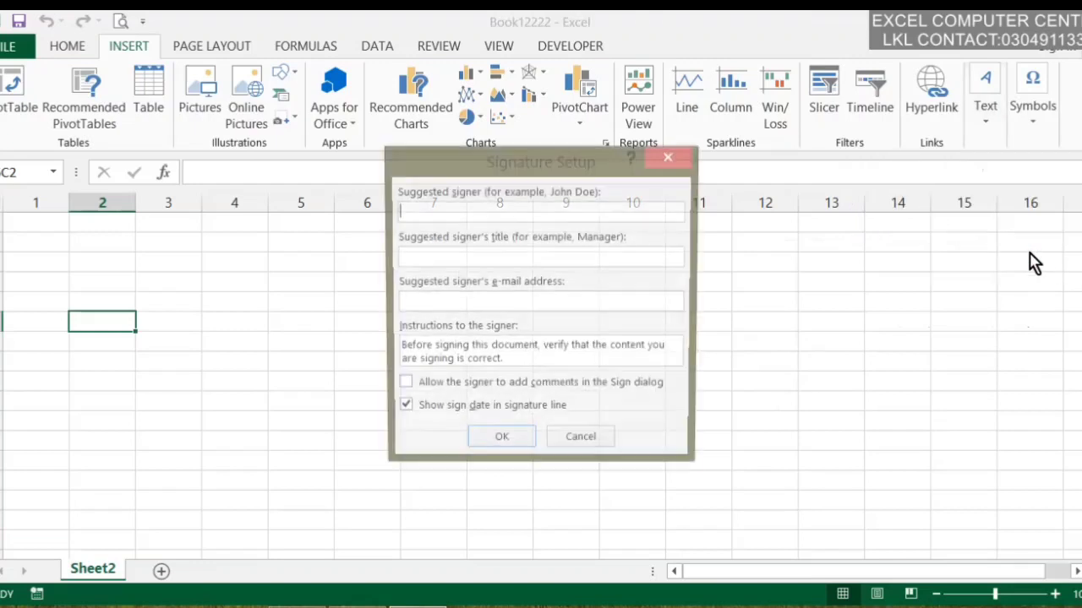
left_click(532, 255)
type("SDFGSGSDFGSERTGFDGDSFGSFD")
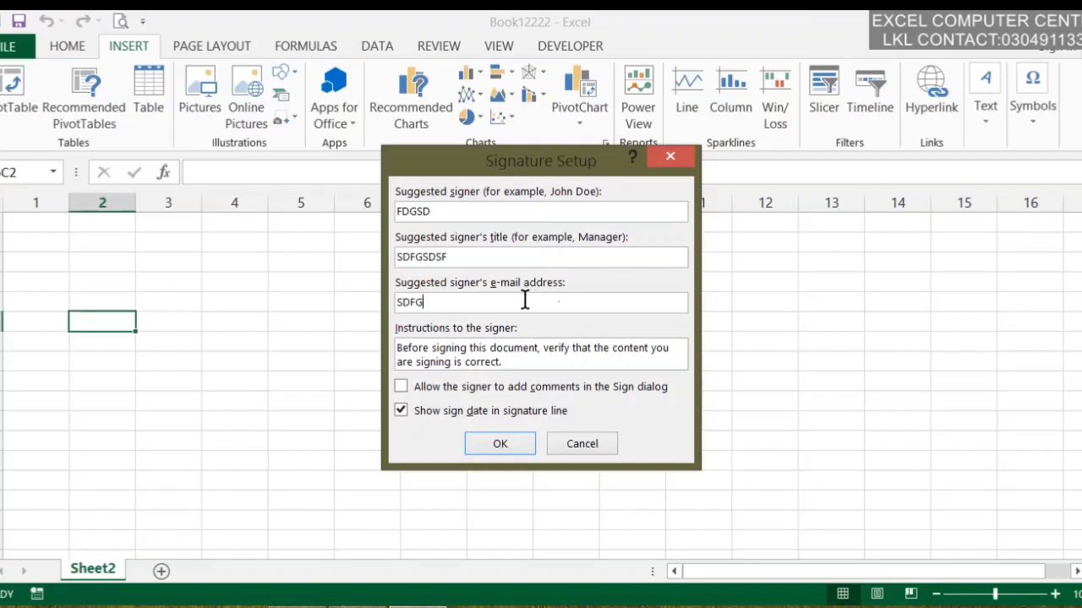
left_click(500, 446)
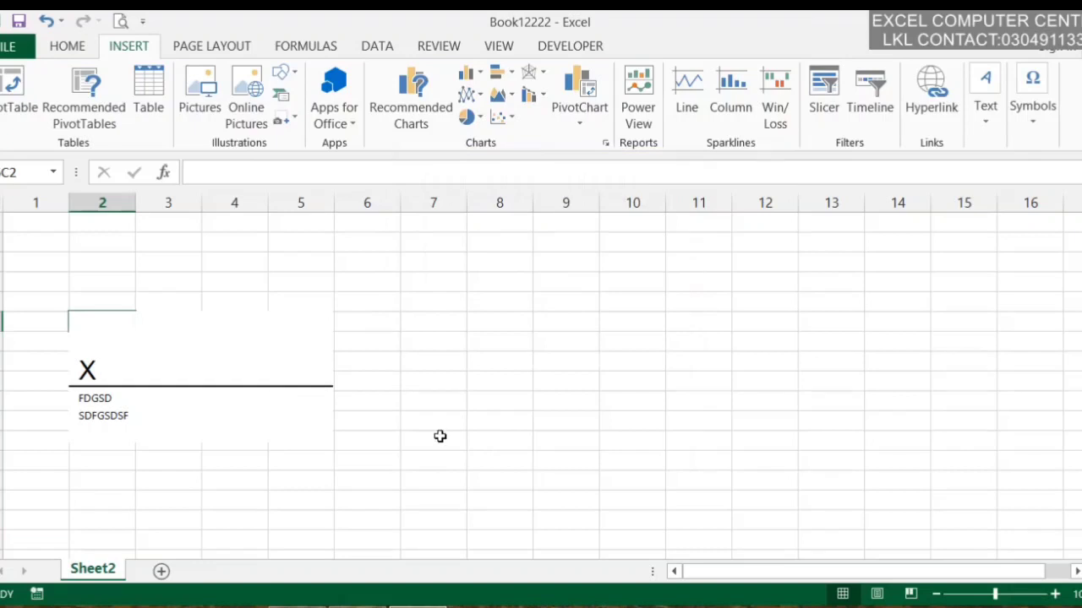
Delete the signature-line picture so Sheet2's grid is empty, then go to the Info page
left_click(207, 354)
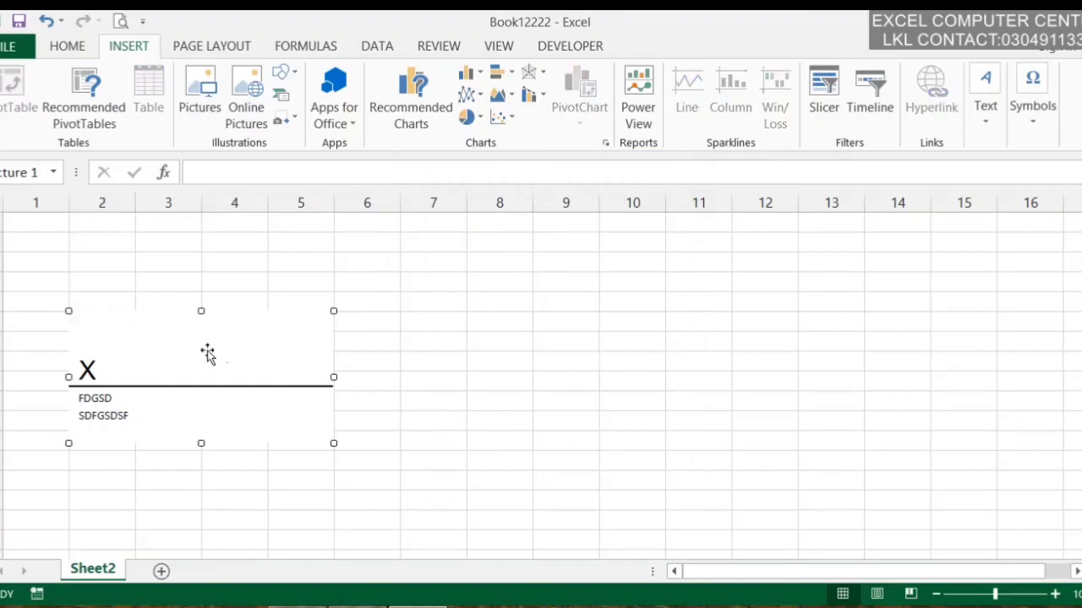
key("Delete")
left_click(278, 319)
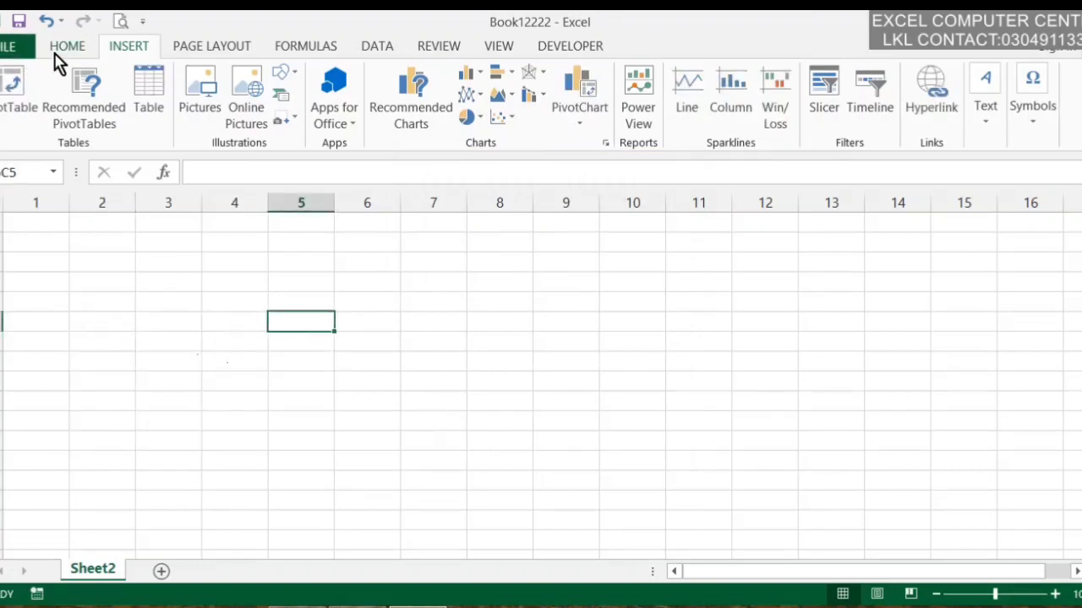
left_click(24, 48)
Show the Protect Workbook choices, then the Check for Issues list of inspection options
left_click(188, 241)
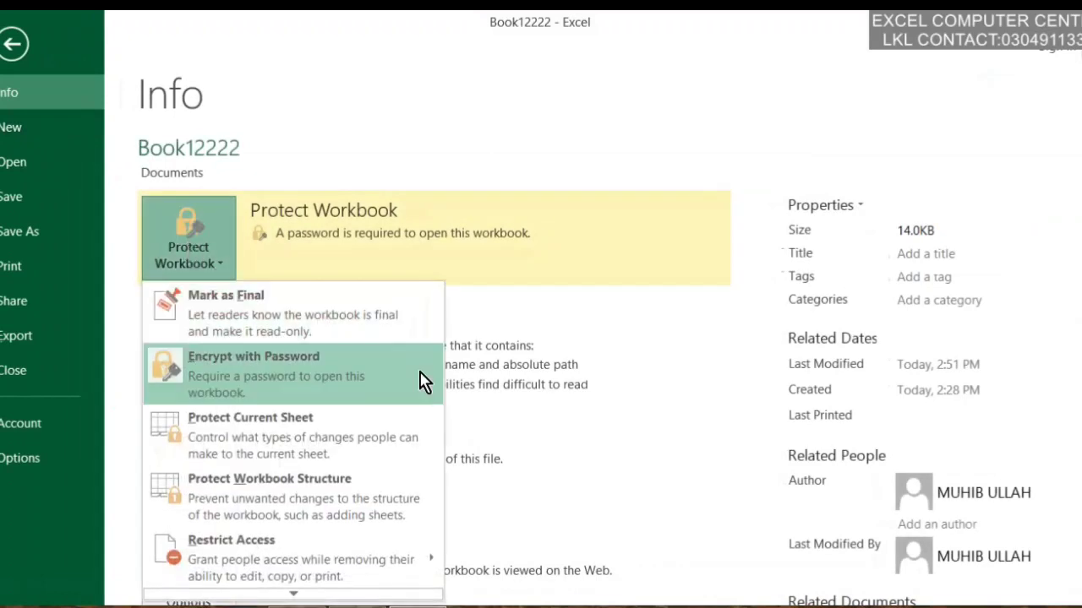
left_click(189, 253)
left_click(232, 333)
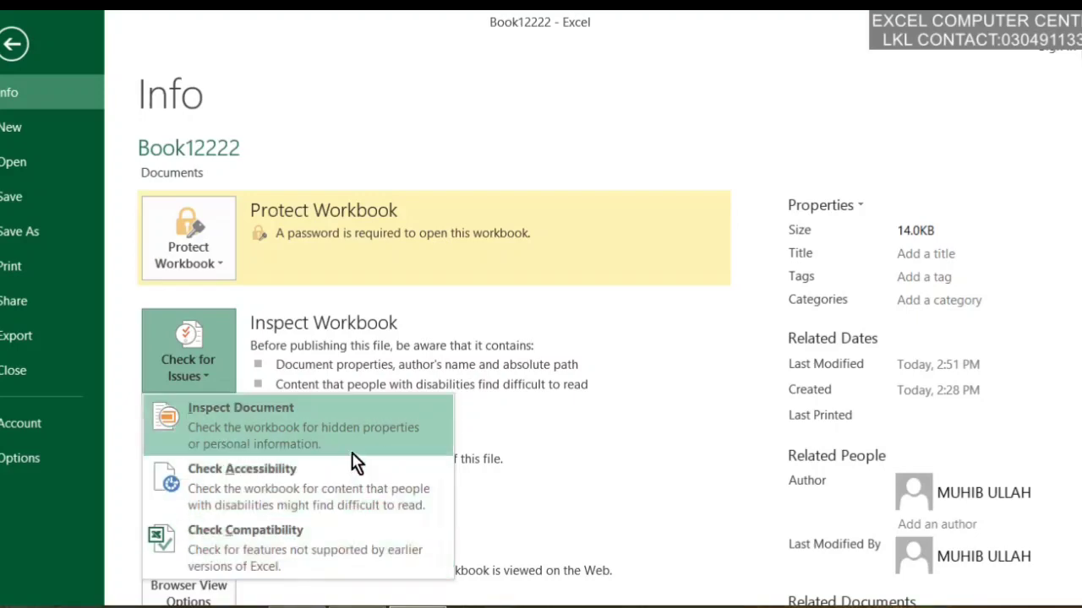
Save the workbook, run Document Inspector, review its no-hidden-data results and close it
left_click(379, 450)
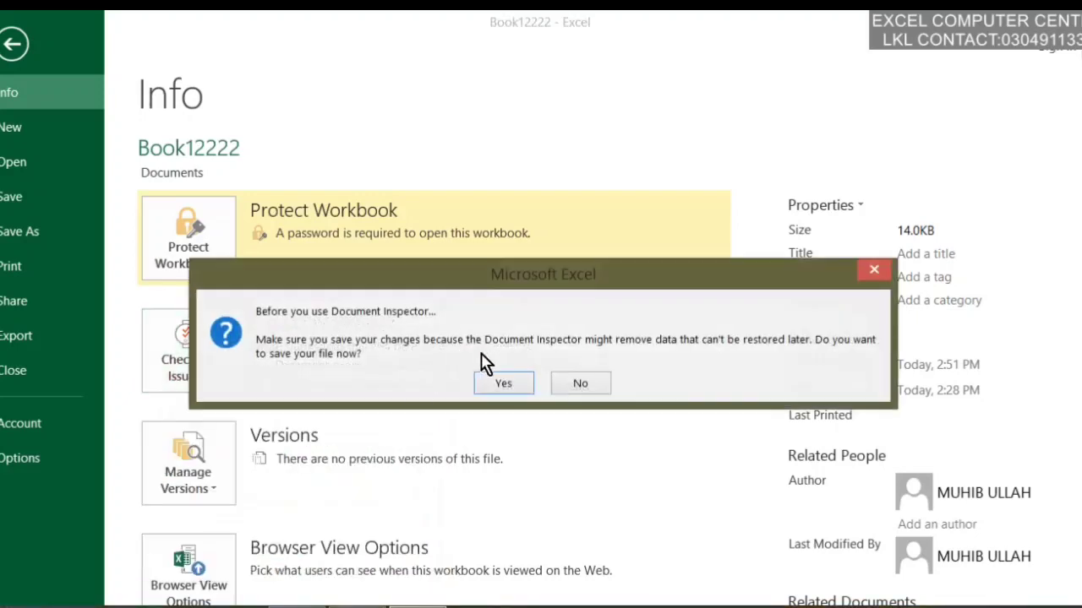
left_click(499, 383)
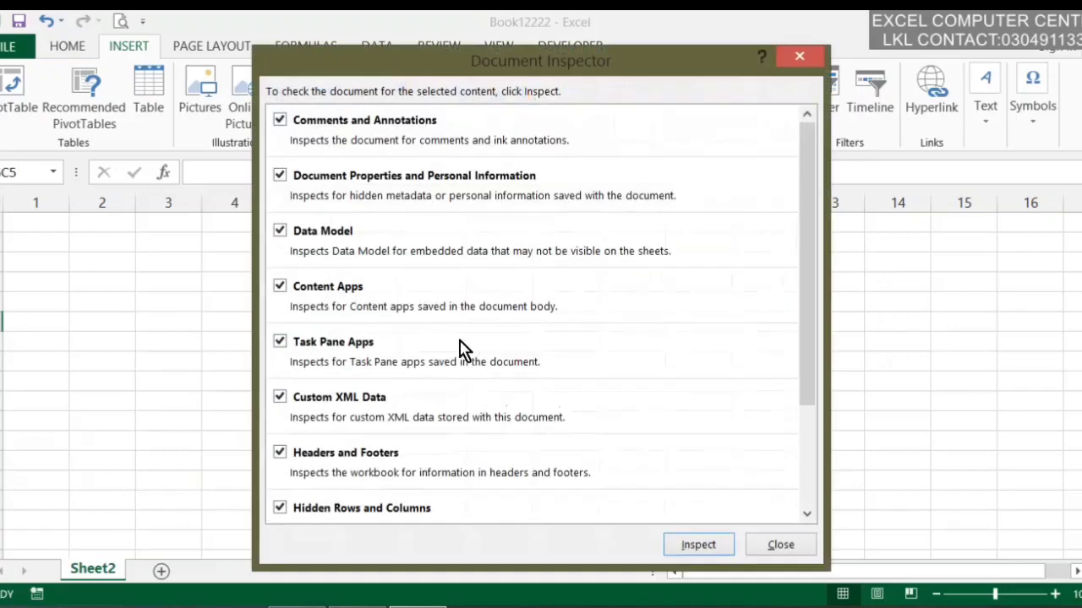
scroll(447, 258, "down", 3)
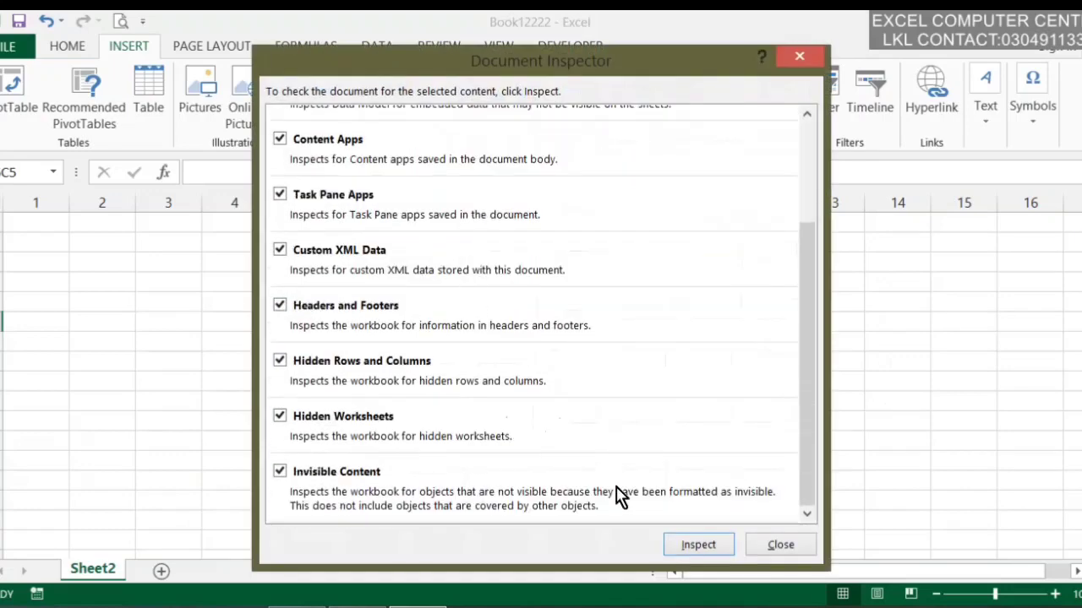
left_click(698, 545)
scroll(409, 256, "down", 3)
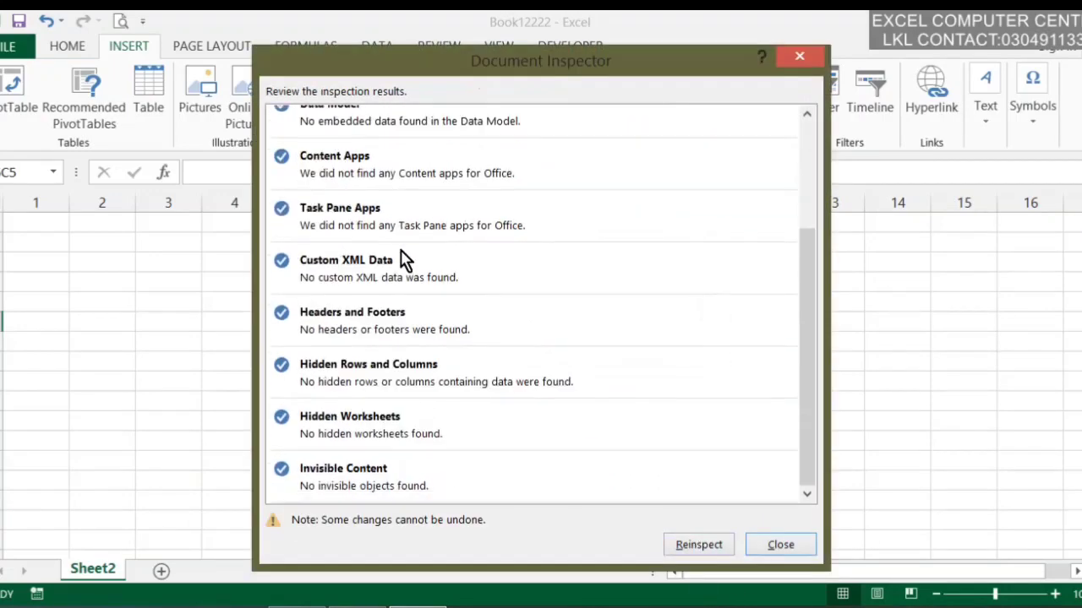
scroll(398, 271, "up", 3)
scroll(401, 277, "down", 3)
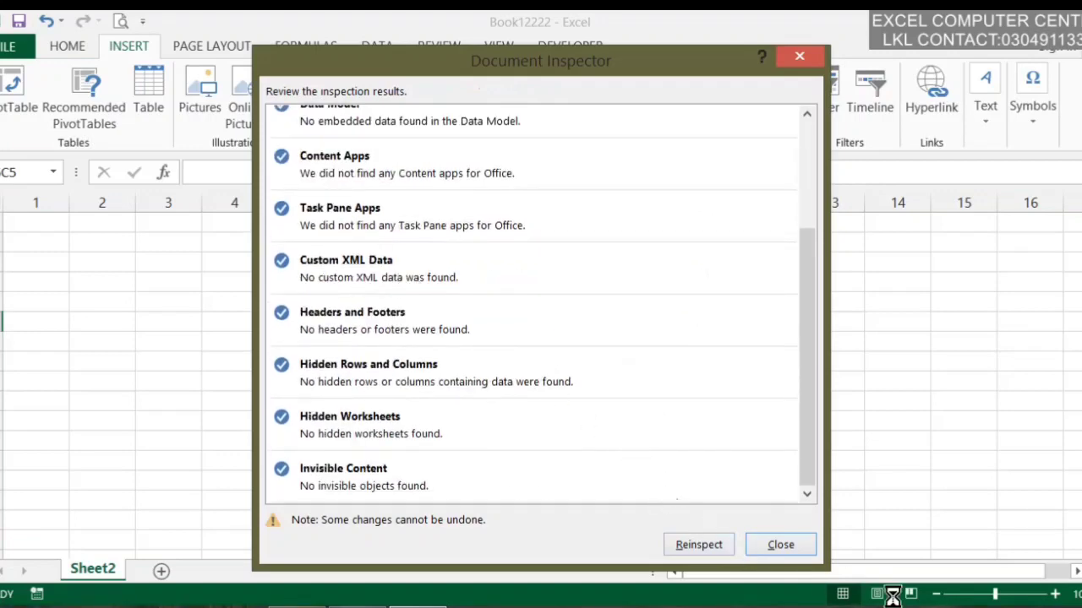
left_click(765, 543)
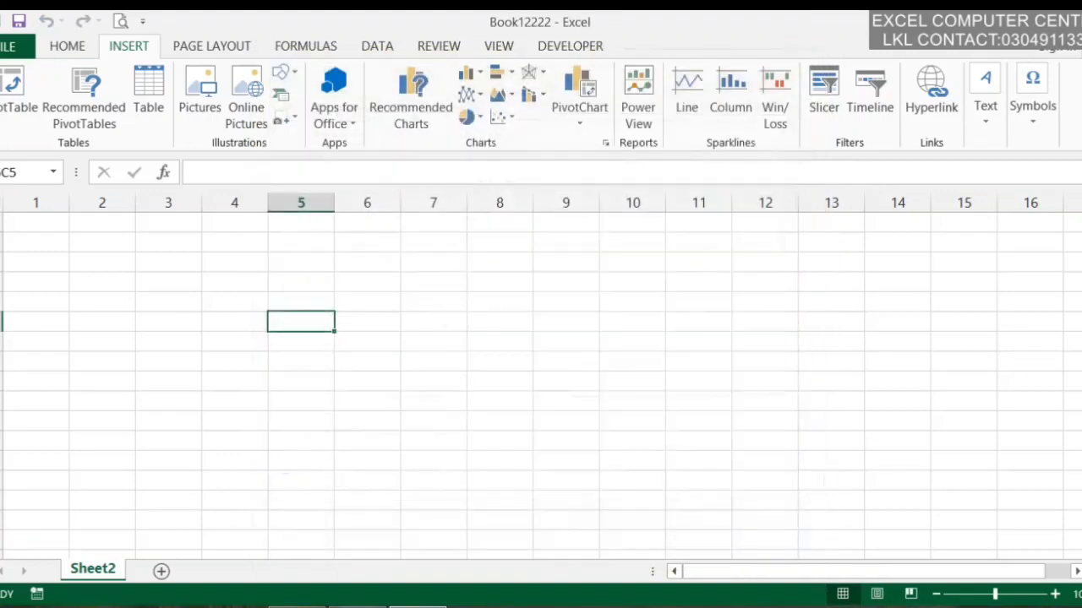
Use File > Manage Versions > Recover Unsaved Workbooks to list the unsaved Book1 file
left_click(7, 48)
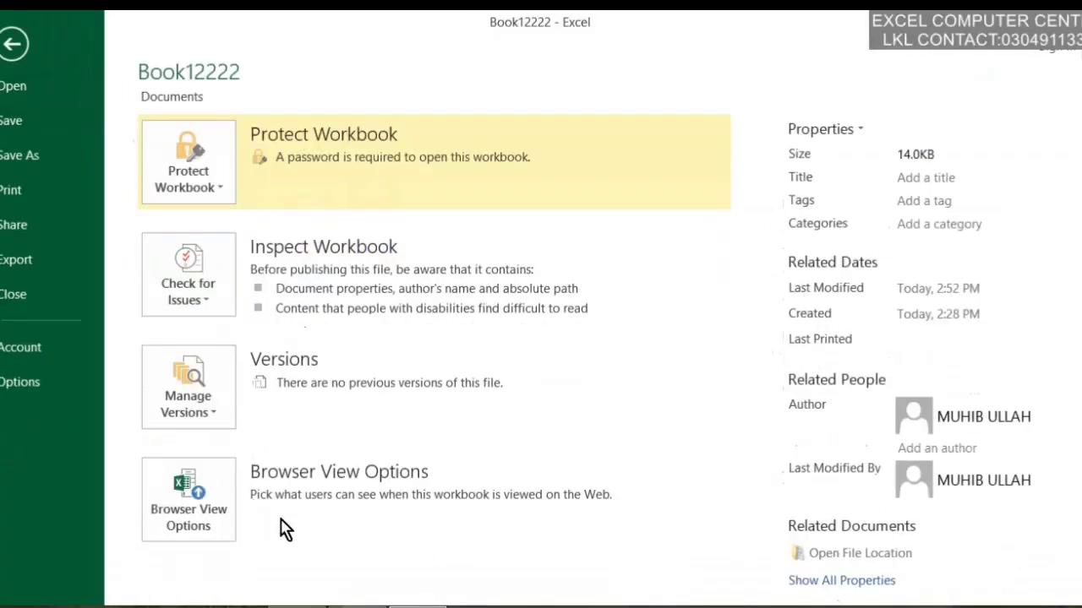
left_click(234, 403)
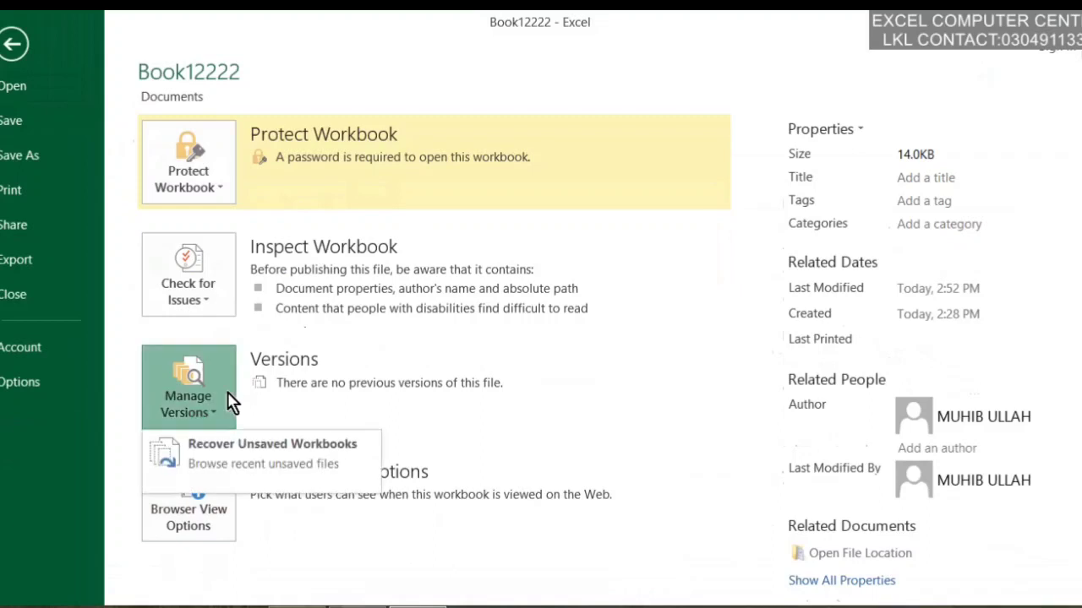
left_click(343, 482)
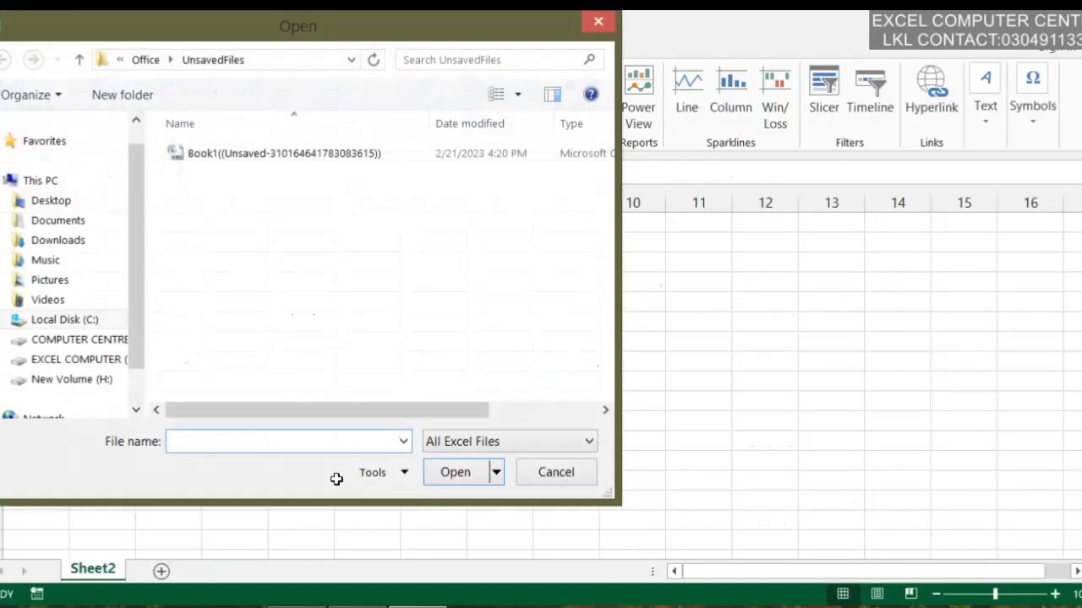
Open the recovered unsaved Book1 read-only, cancel saving a copy, and dismiss the notice
left_click(234, 161)
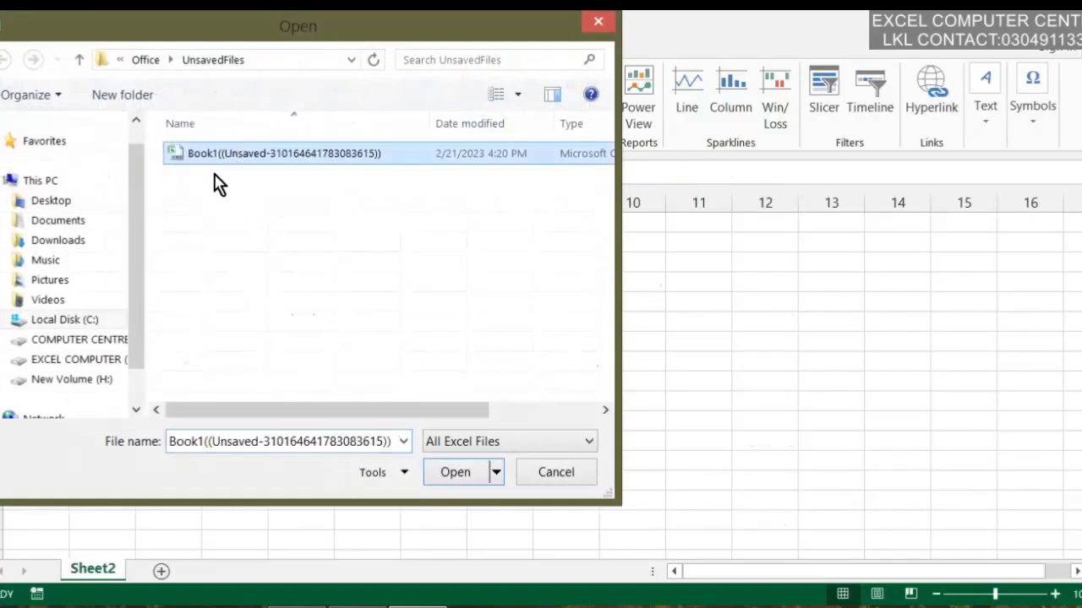
left_click(446, 488)
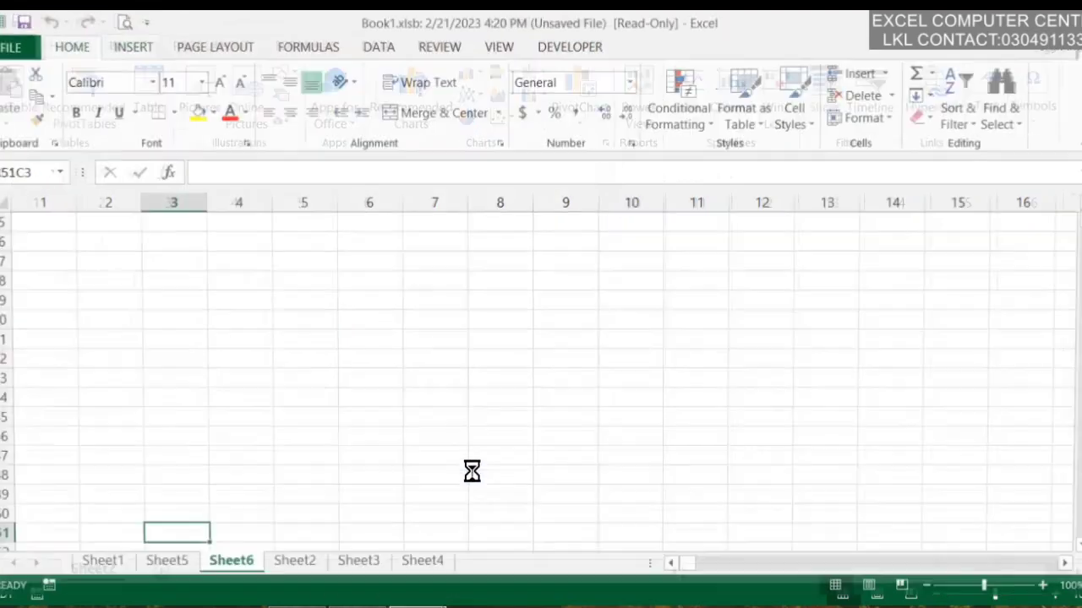
left_click(616, 173)
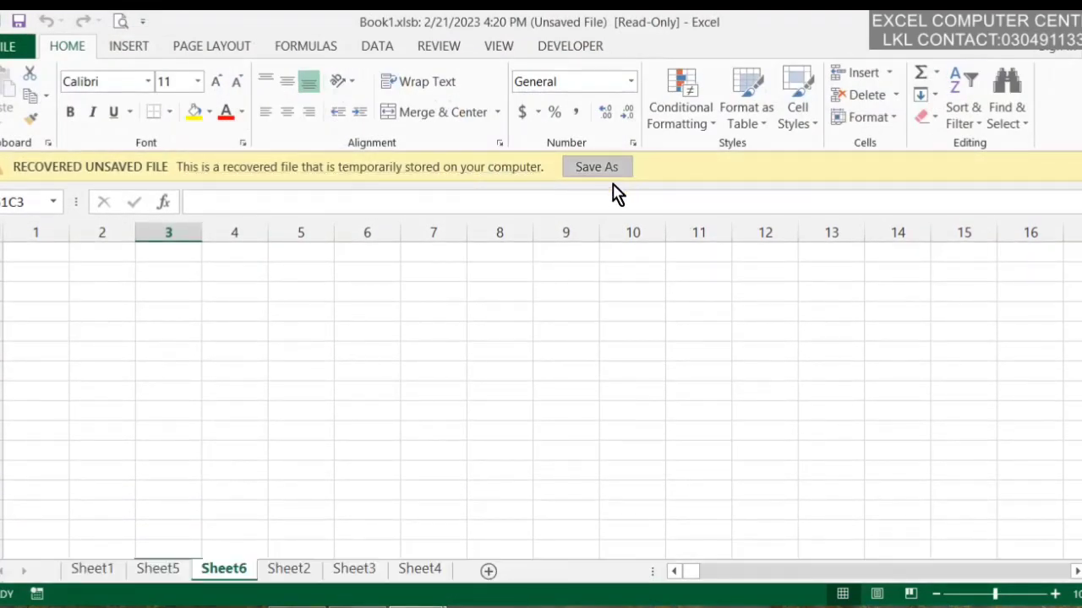
left_click(616, 500)
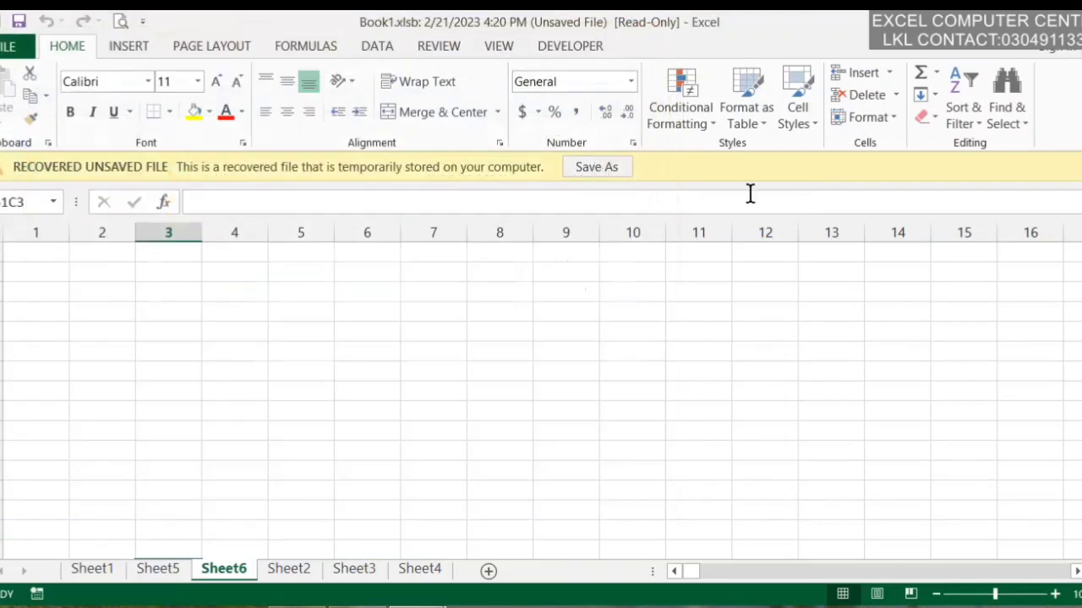
left_click(1075, 173)
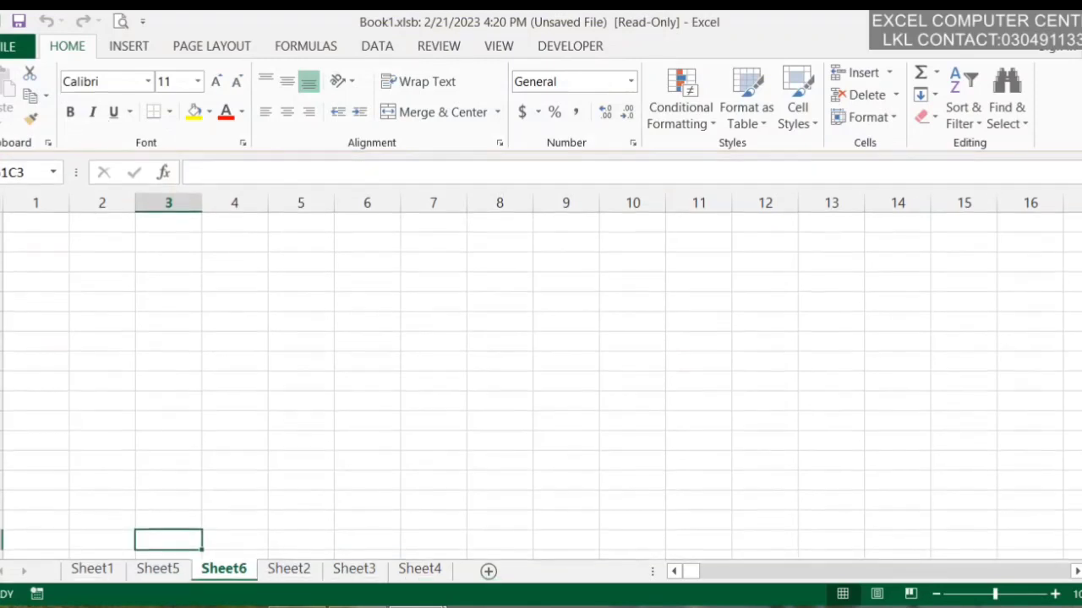
Check Manage Versions on the Info page, then return to Book12222's empty Sheet2
left_click(11, 47)
left_click(213, 505)
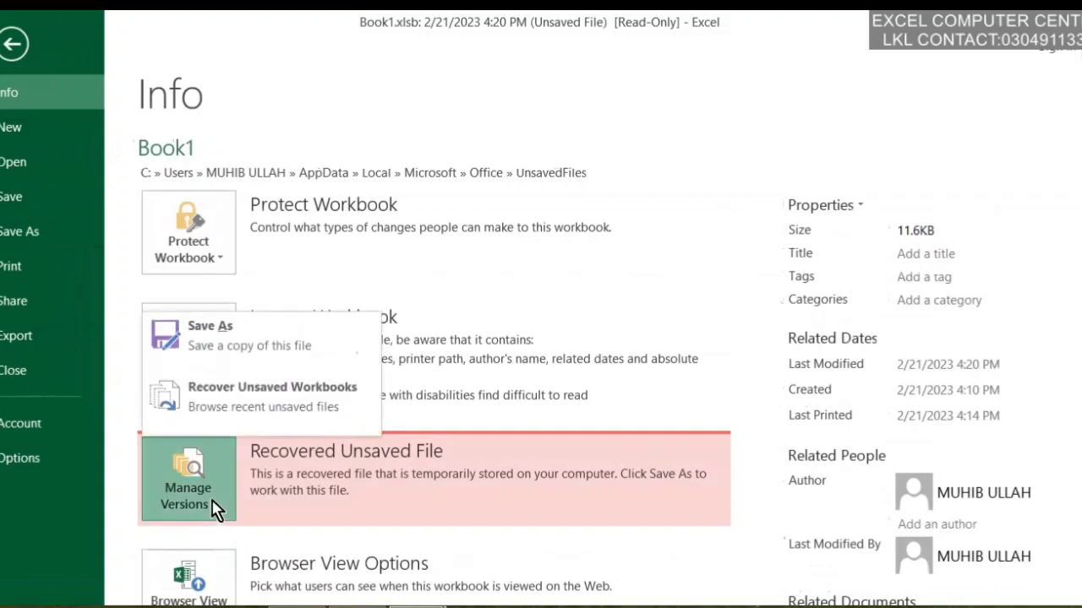
left_click(194, 517)
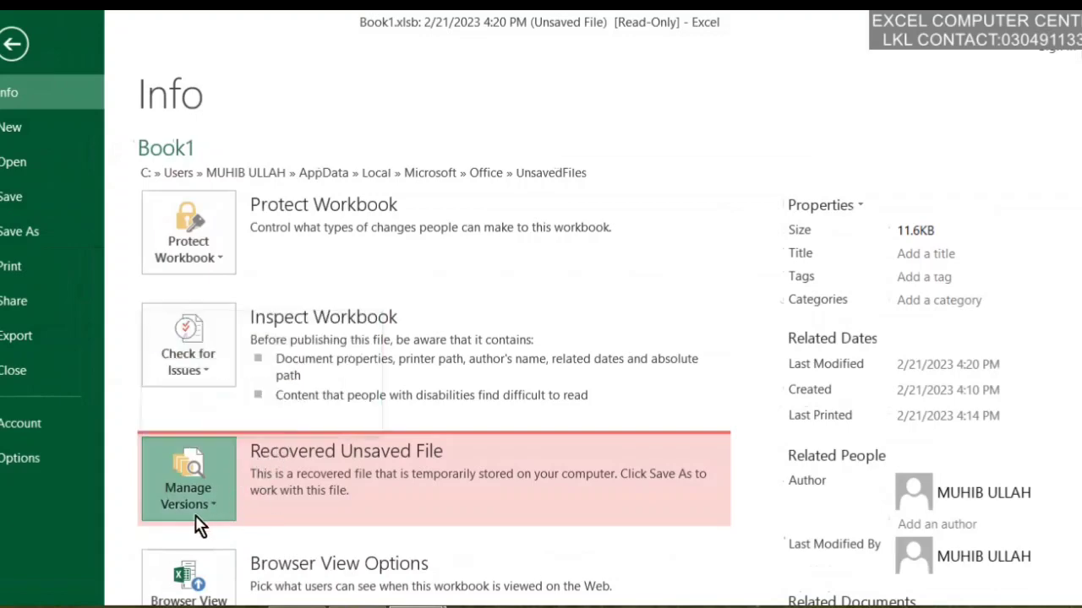
left_click(14, 43)
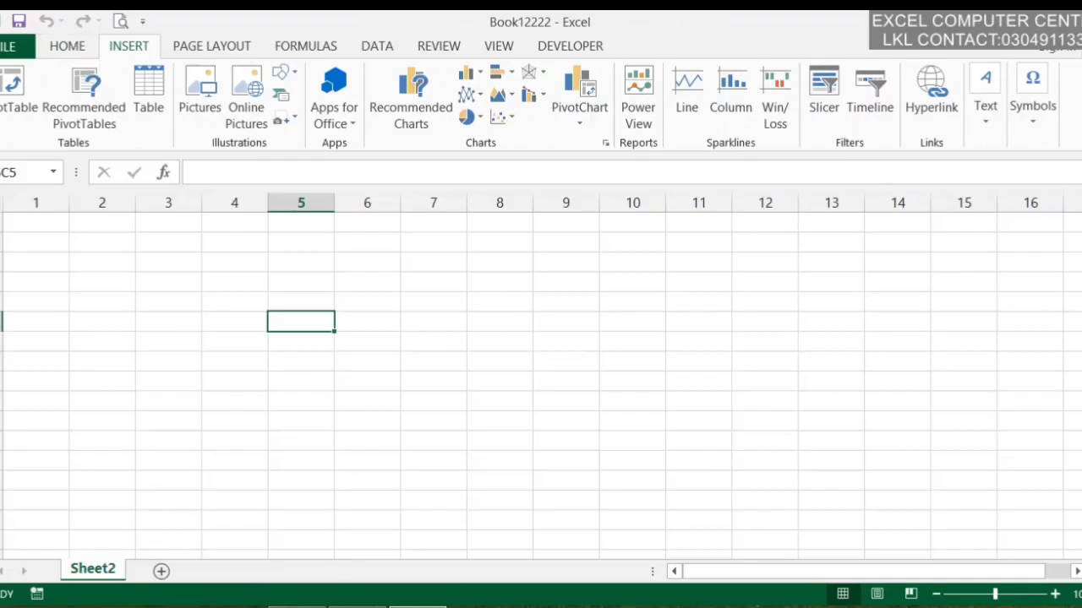
left_click(17, 49)
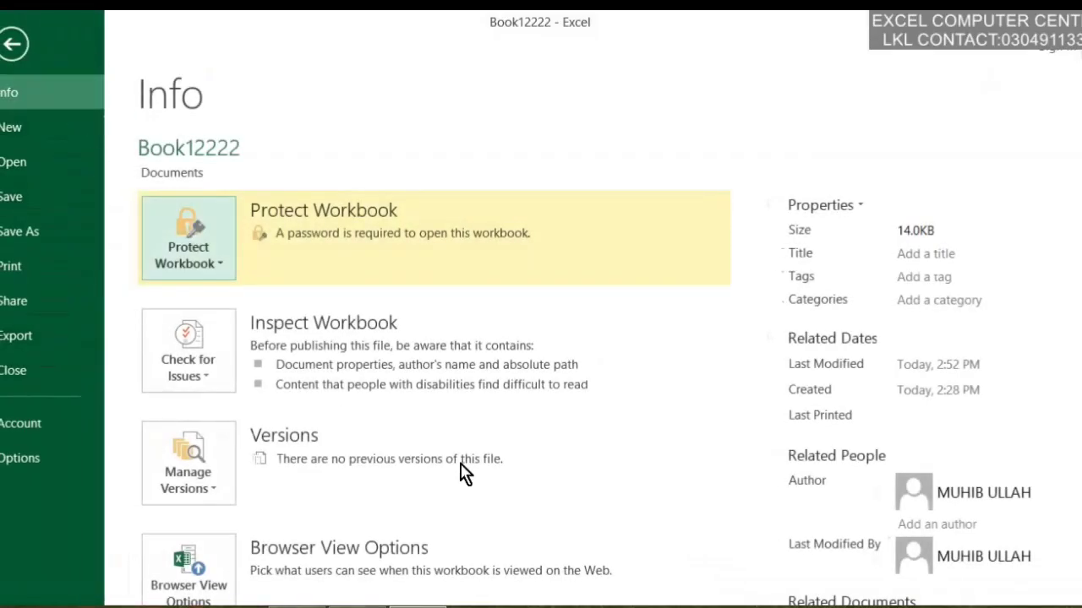
scroll(380, 452, "down", 2)
left_click(221, 405)
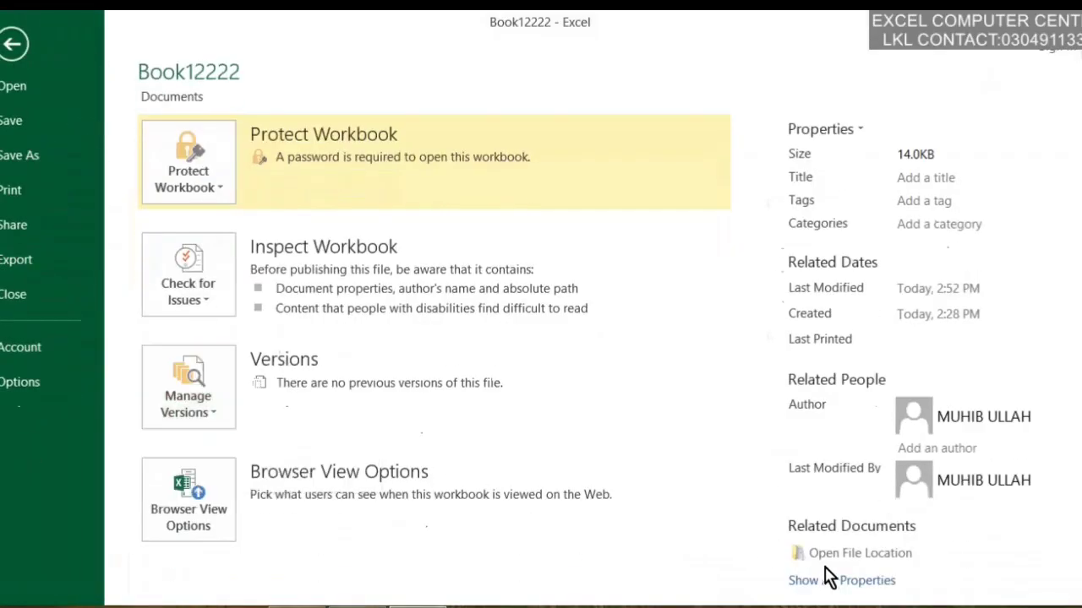
left_click(221, 529)
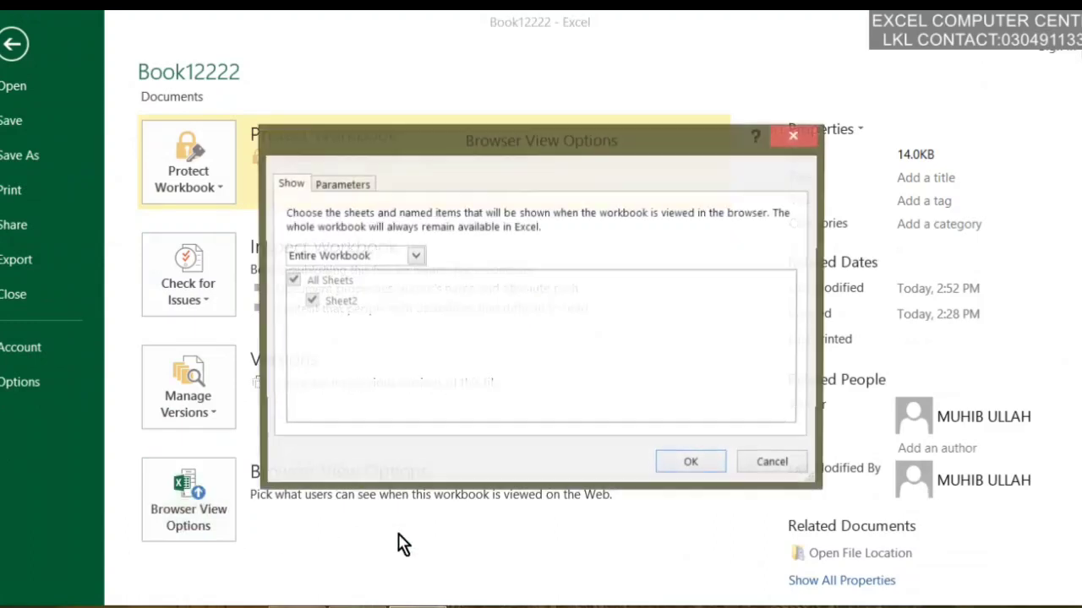
left_click_drag(431, 156, 583, 108)
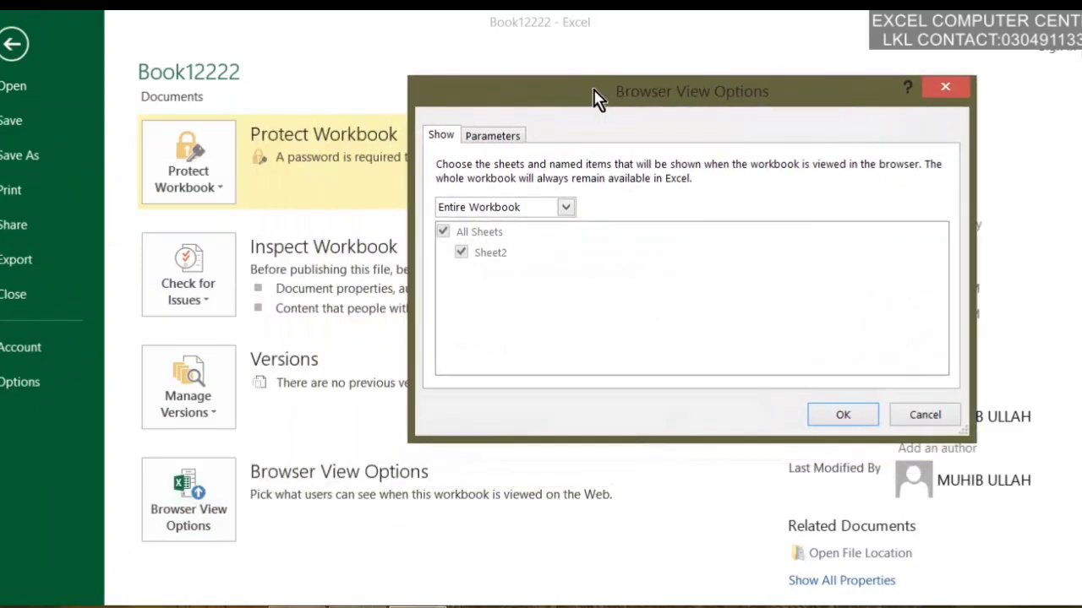
left_click(516, 207)
left_click(510, 222)
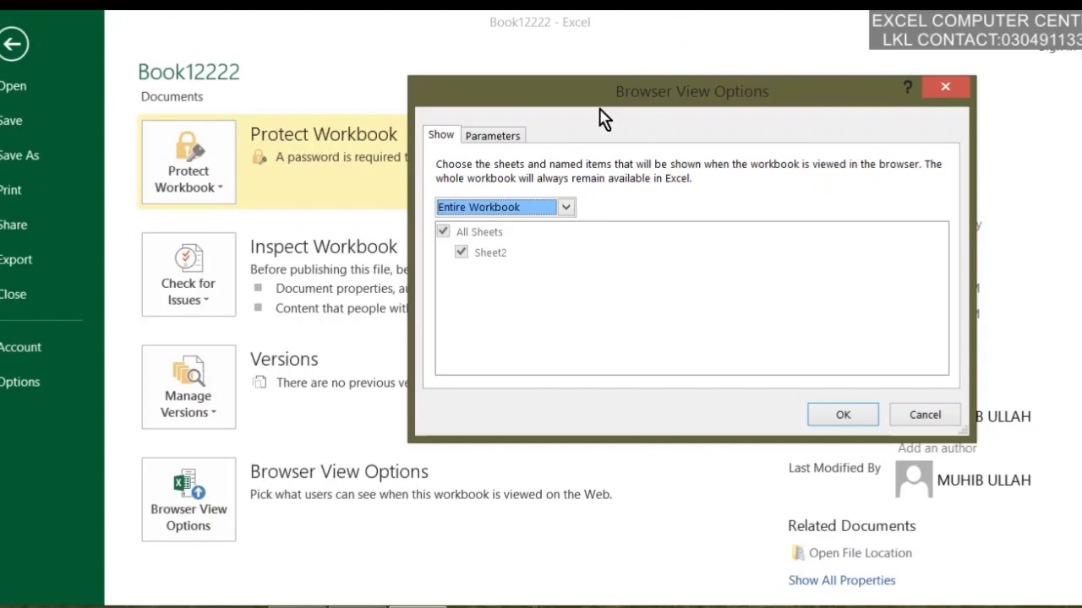
left_click(509, 138)
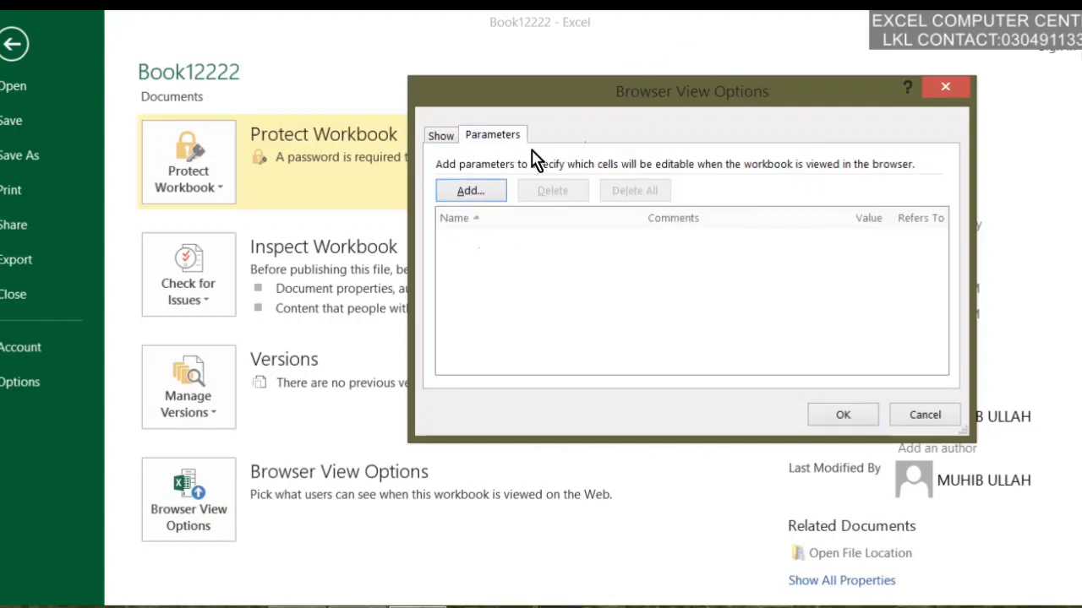
left_click(467, 193)
left_click(536, 371)
left_click(439, 136)
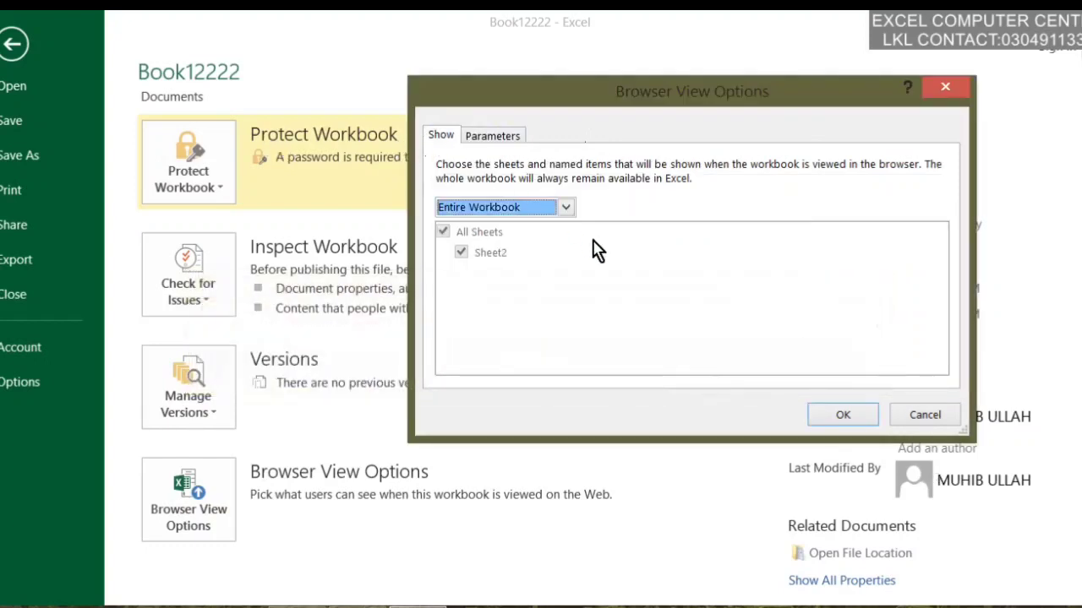
left_click(924, 415)
left_click(11, 46)
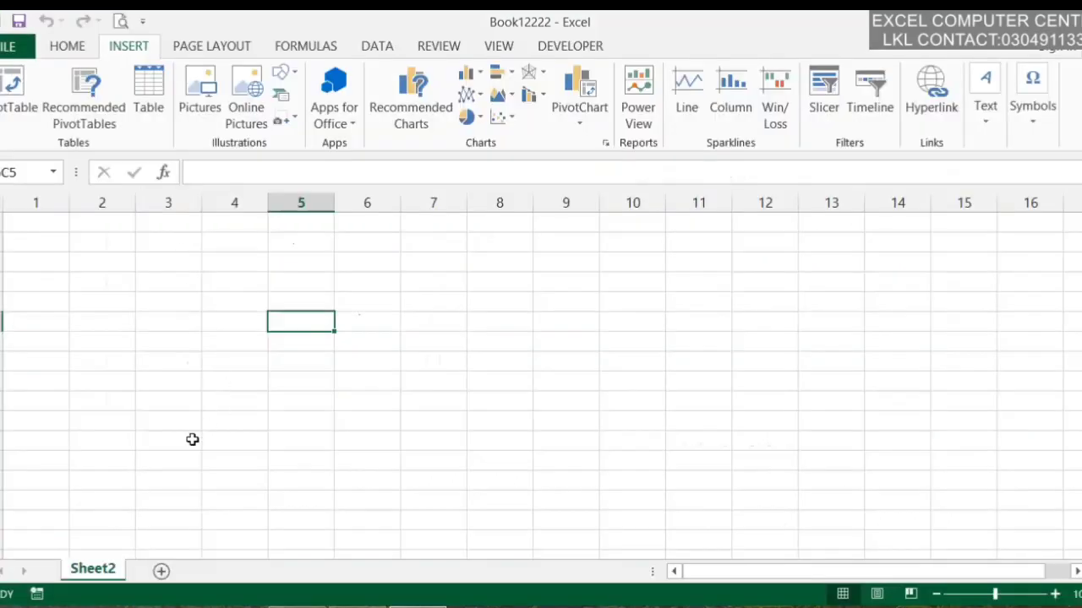
Add new blank worksheets until the workbook includes Sheet4
left_click(162, 573)
left_click(225, 573)
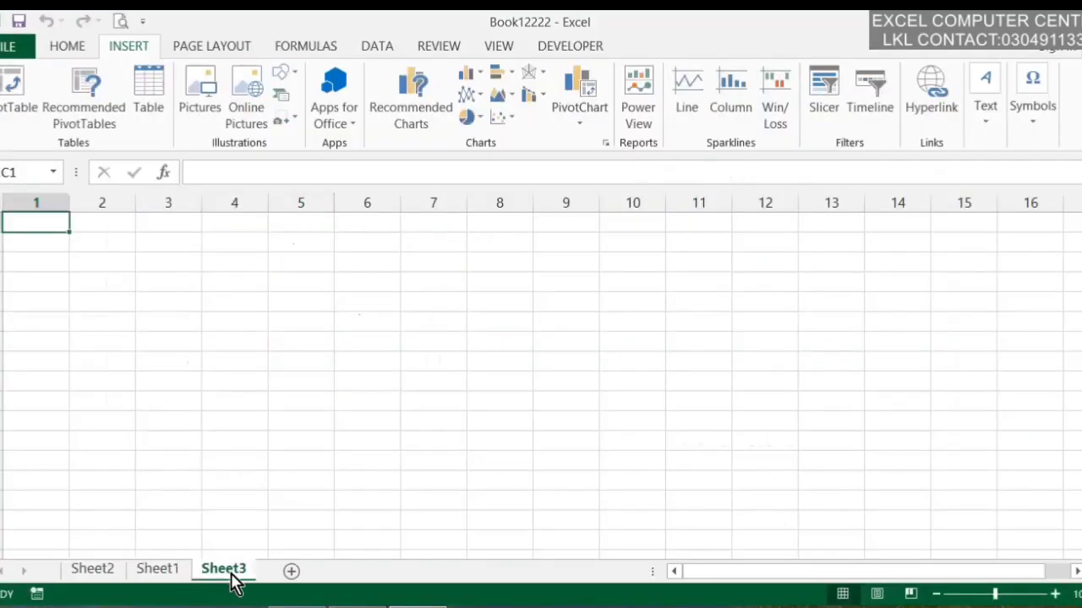
left_click(292, 575)
Review the Browser View Options on the Info page, cancel unchanged, and return to Sheet4
left_click(5, 48)
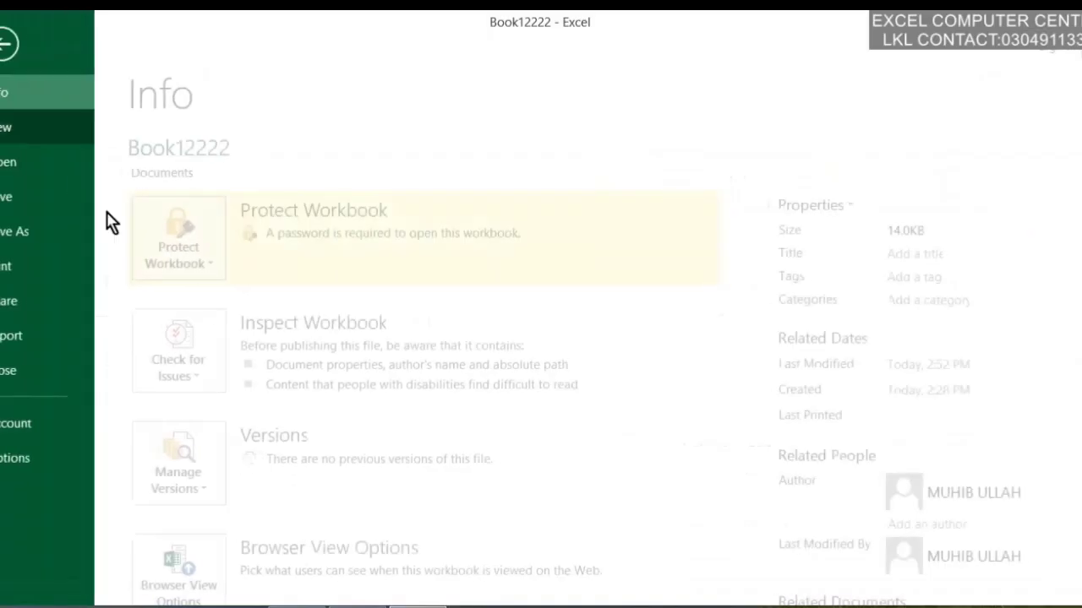
left_click(190, 566)
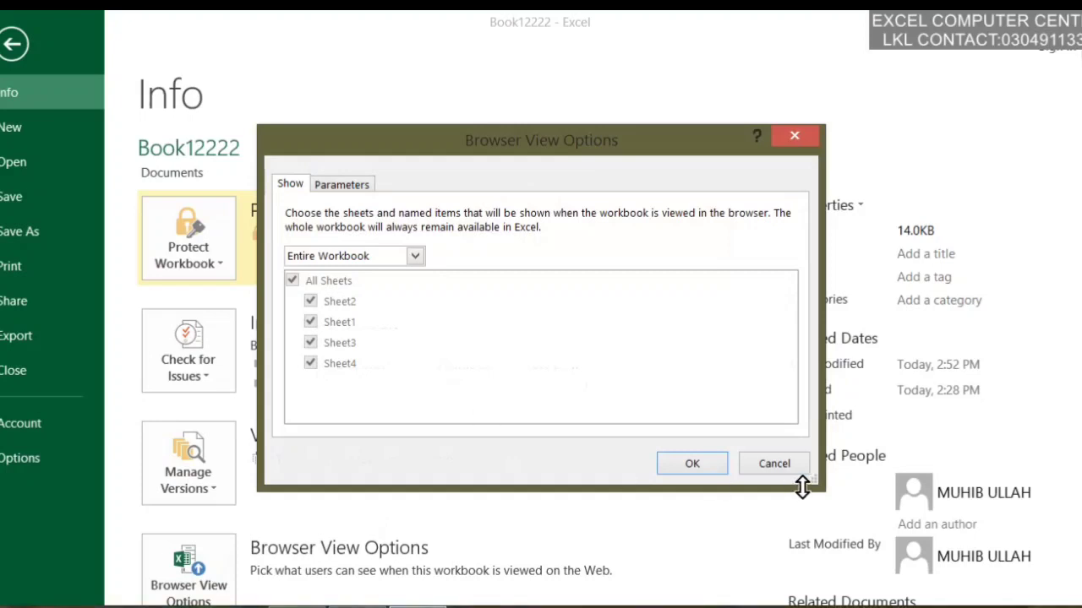
left_click(770, 464)
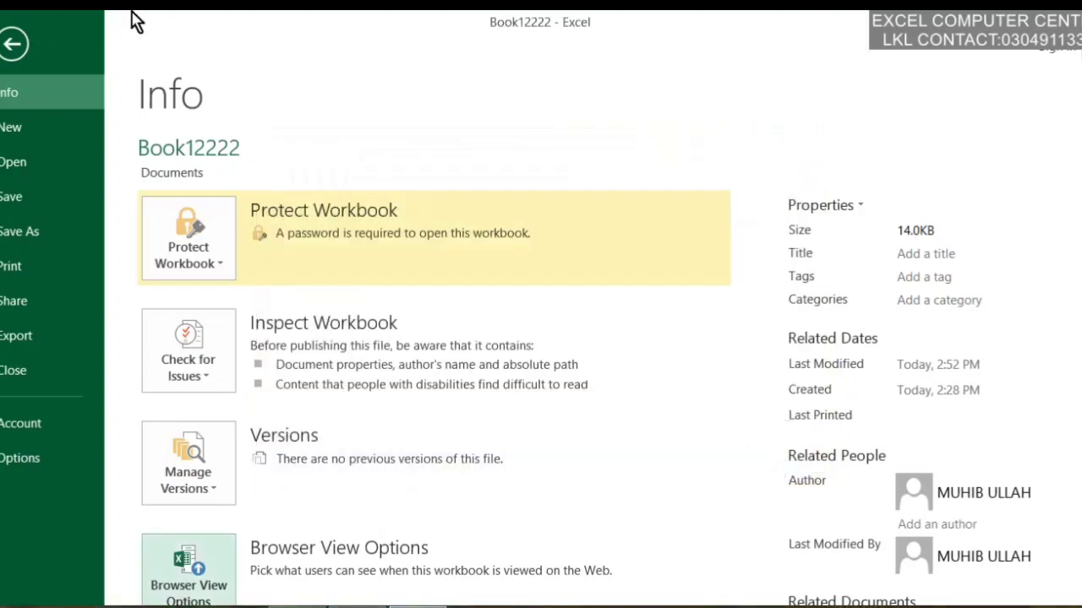
left_click(15, 46)
left_click(225, 323)
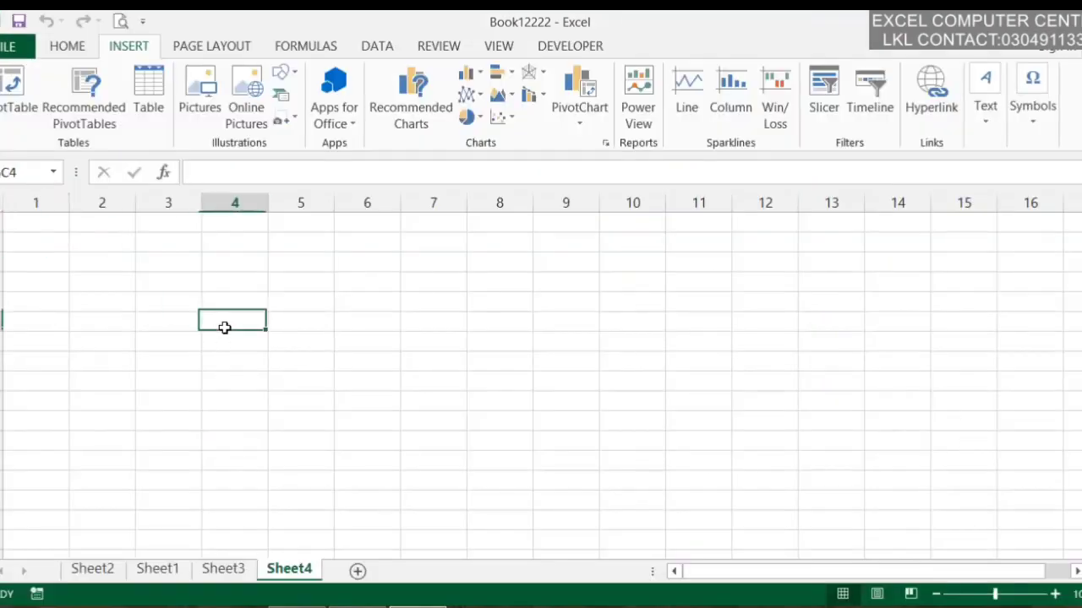
Fill rows 1–8 of columns 1–4 with 'KHAN' using Ctrl+Enter
left_click(66, 46)
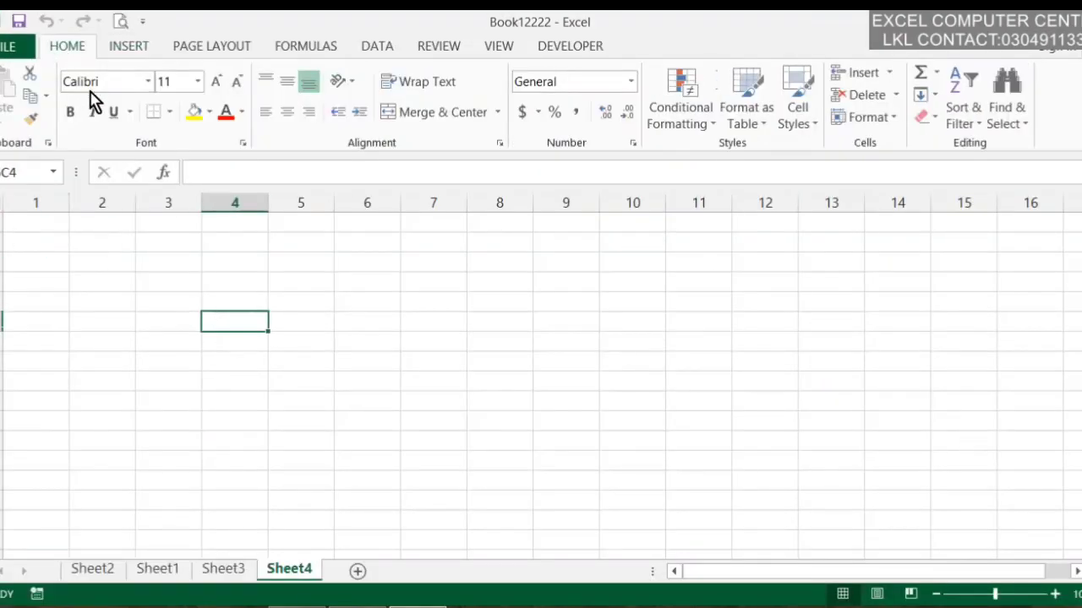
left_click(46, 97)
left_click(440, 258)
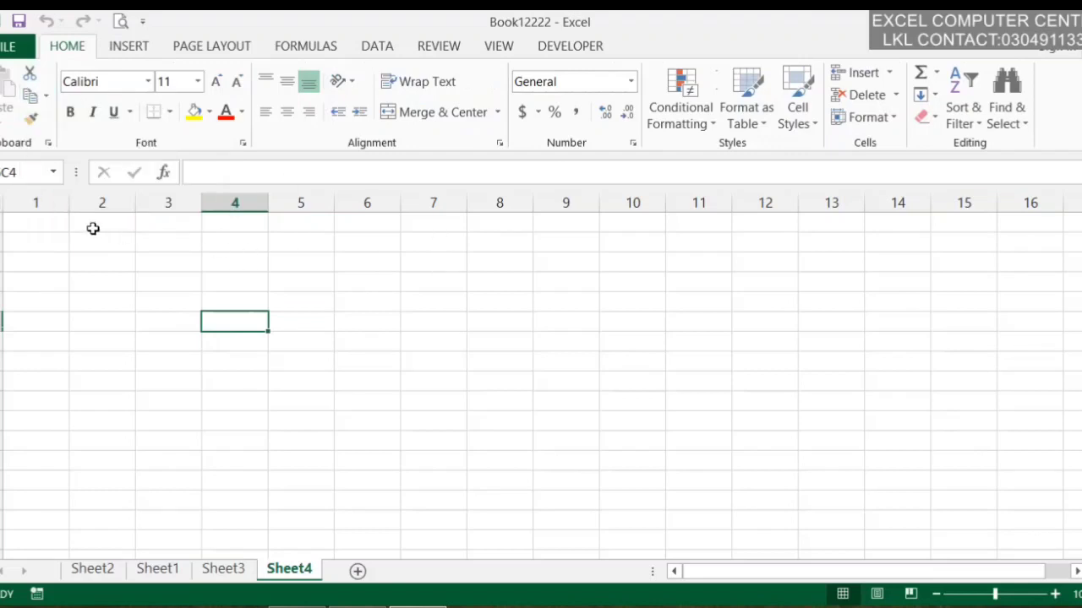
left_click_drag(23, 222, 206, 362)
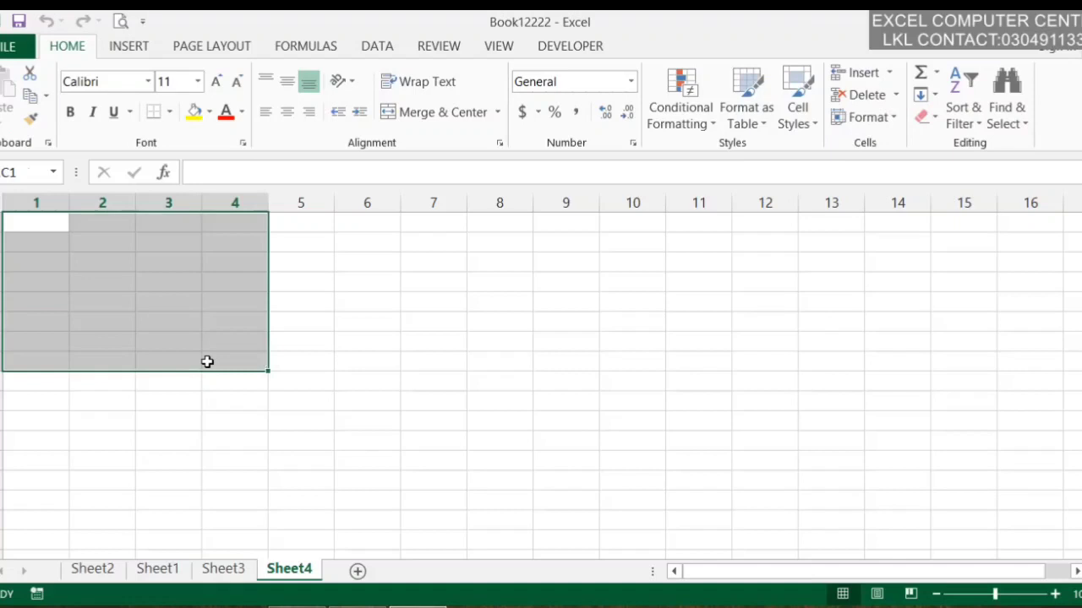
type("K")
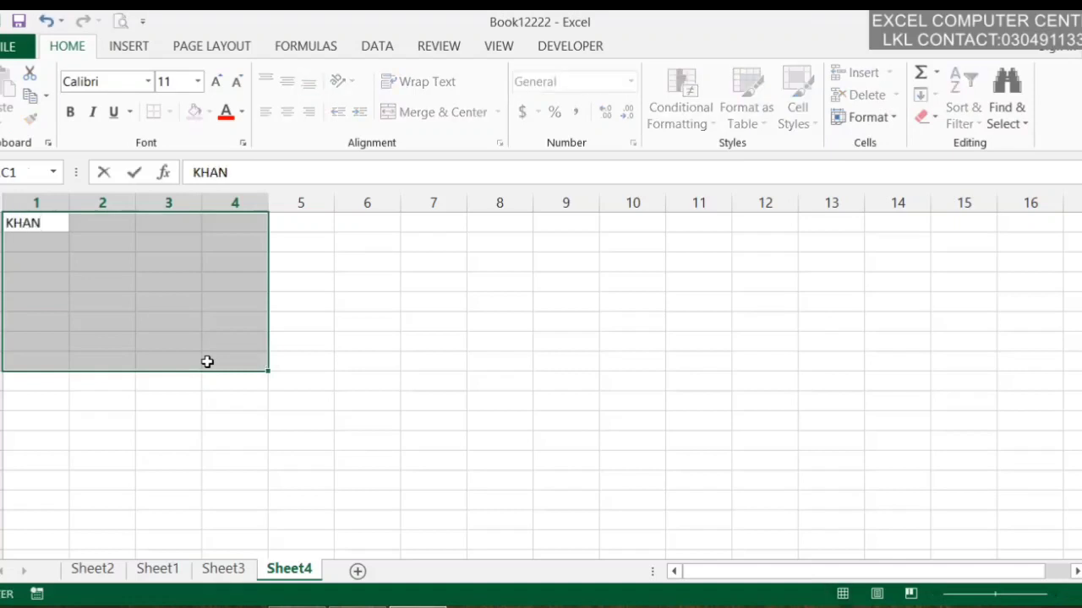
type("HAN")
key("ctrl+Return")
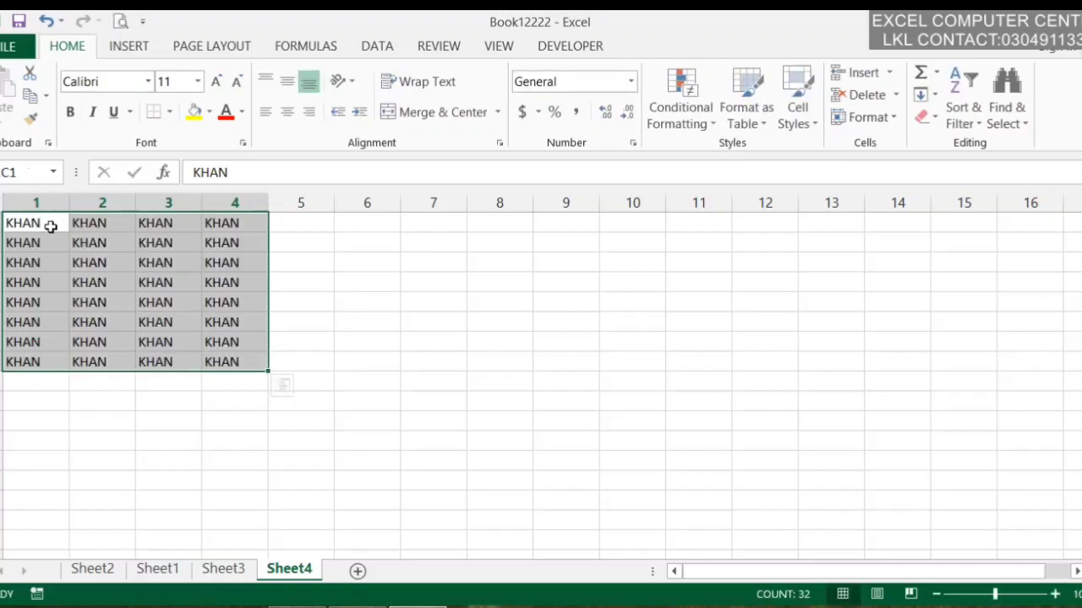
Cut the KHAN block and paste it at row 1, column 7 (columns 7–10)
left_click(32, 82)
left_click(449, 221)
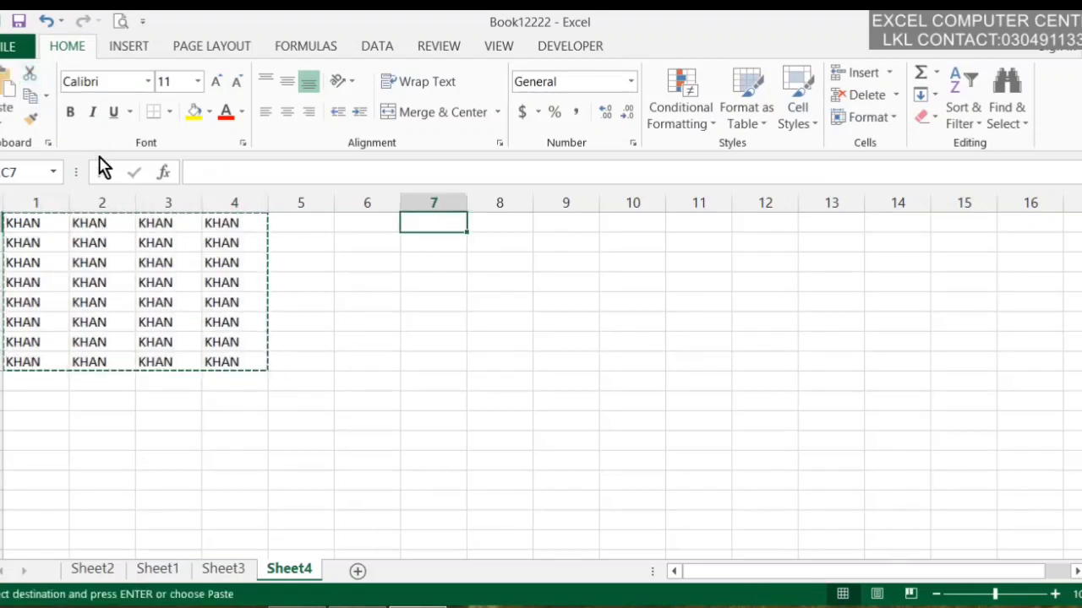
left_click(10, 81)
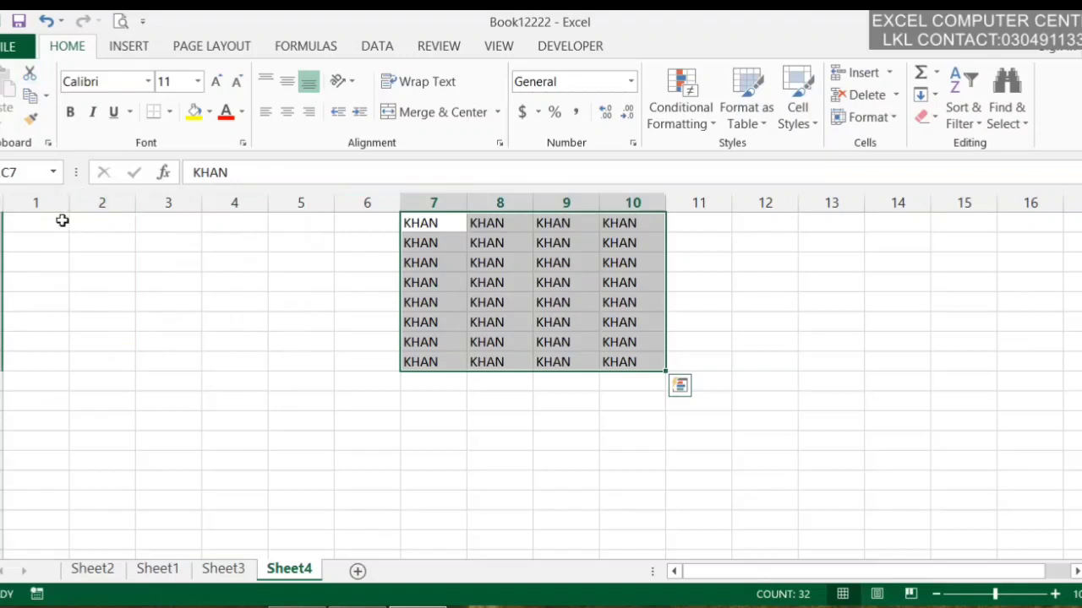
left_click(61, 221)
Copy the KHAN block from columns 7–10 and paste it at row 1, column 1
left_click_drag(441, 224, 623, 362)
left_click(36, 98)
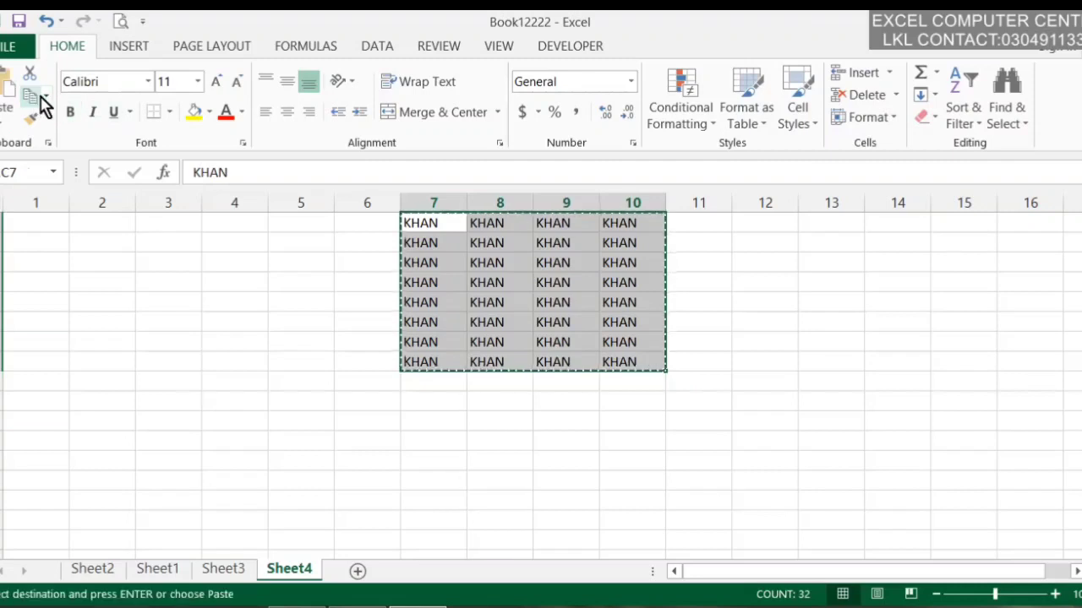
left_click(47, 98)
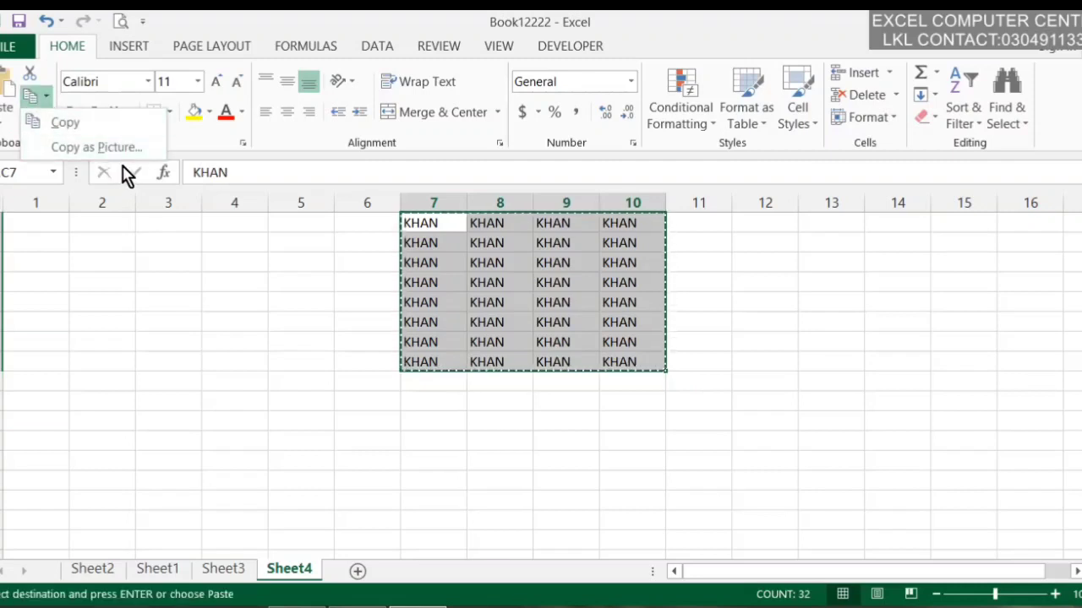
left_click(110, 131)
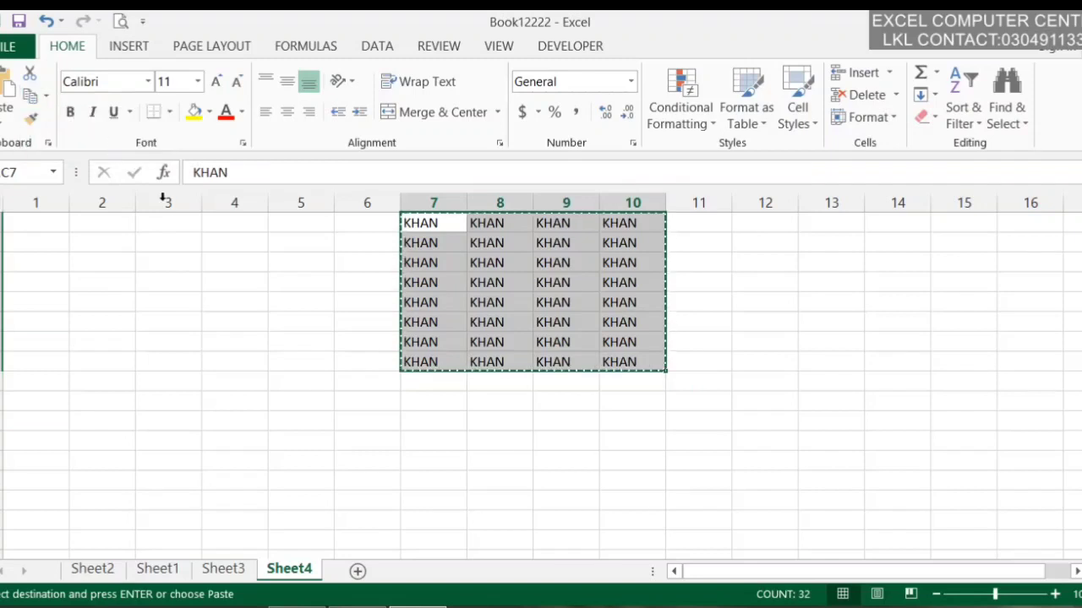
left_click(50, 229)
left_click(3, 100)
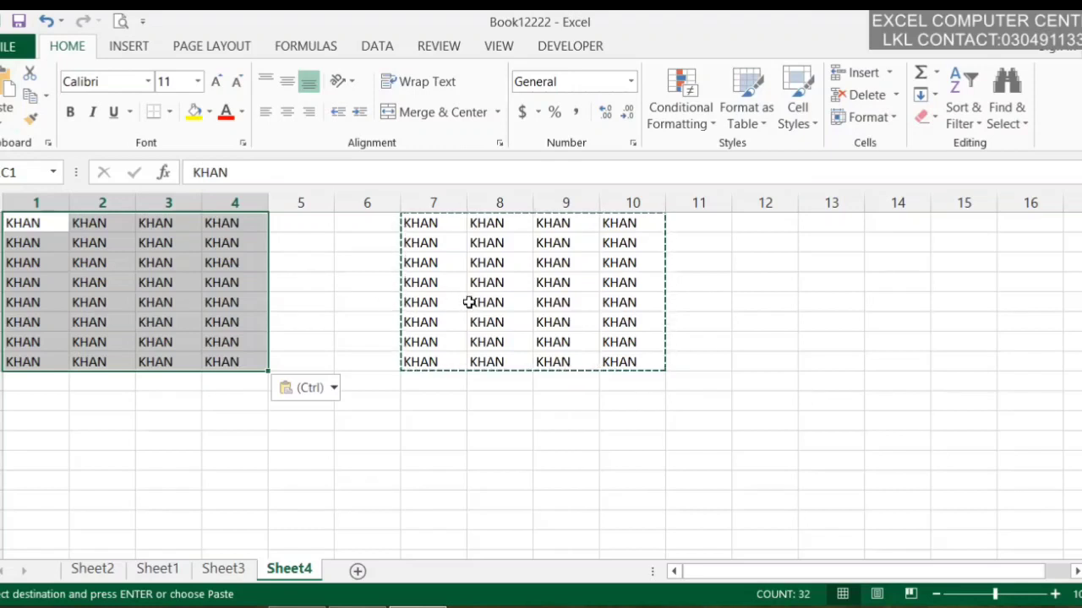
Copy the right-hand KHAN block in columns 7–10 again
left_click_drag(432, 224, 662, 367)
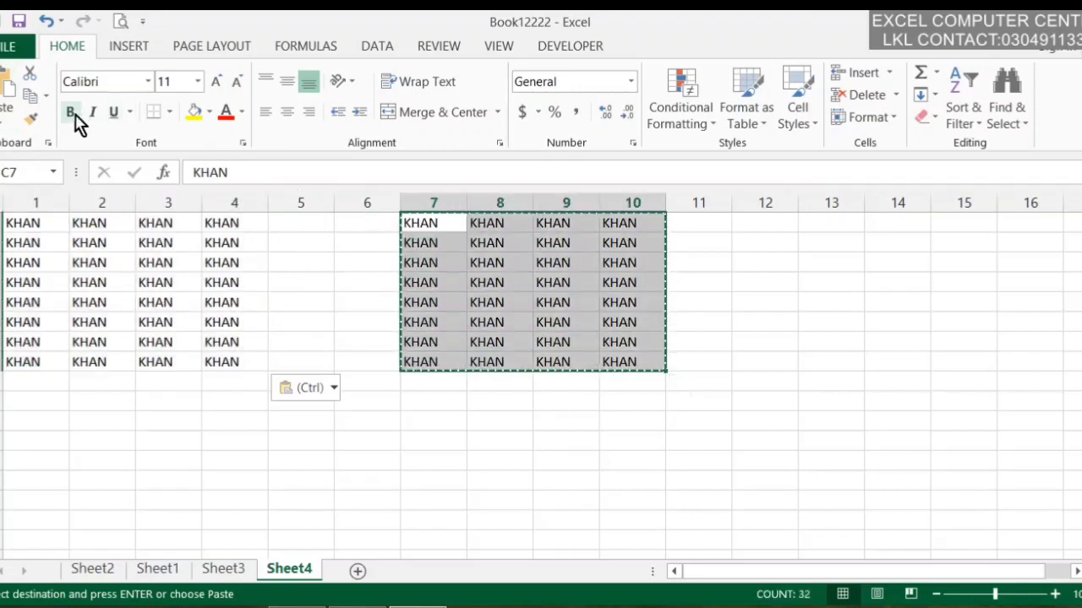
left_click(45, 102)
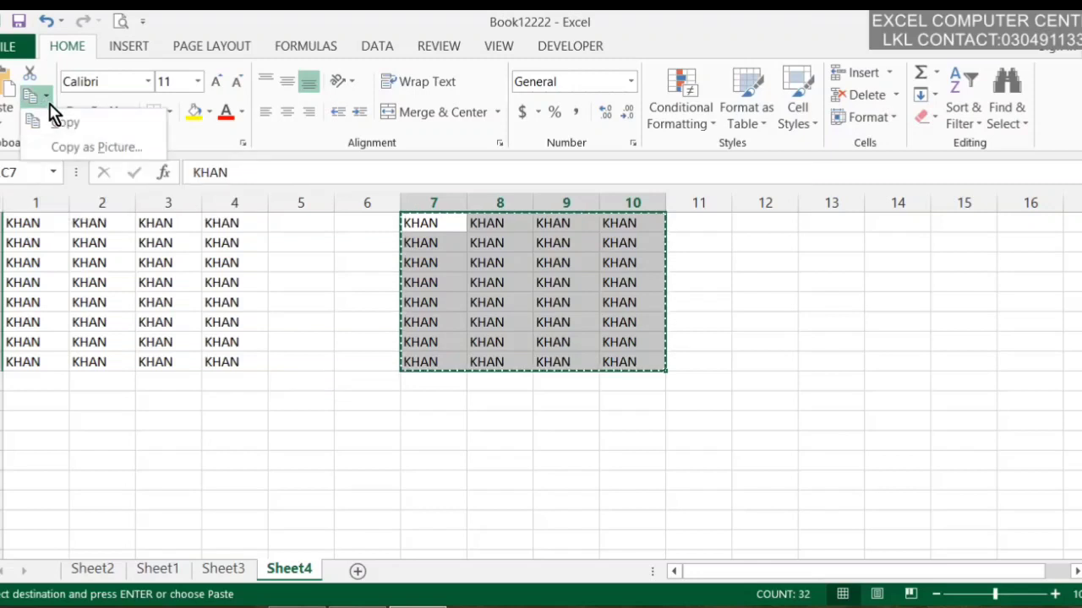
left_click(57, 124)
Select the KHAN block in columns 7–10, try Copy as Picture 'As shown when printed', then cancel
left_click(777, 237)
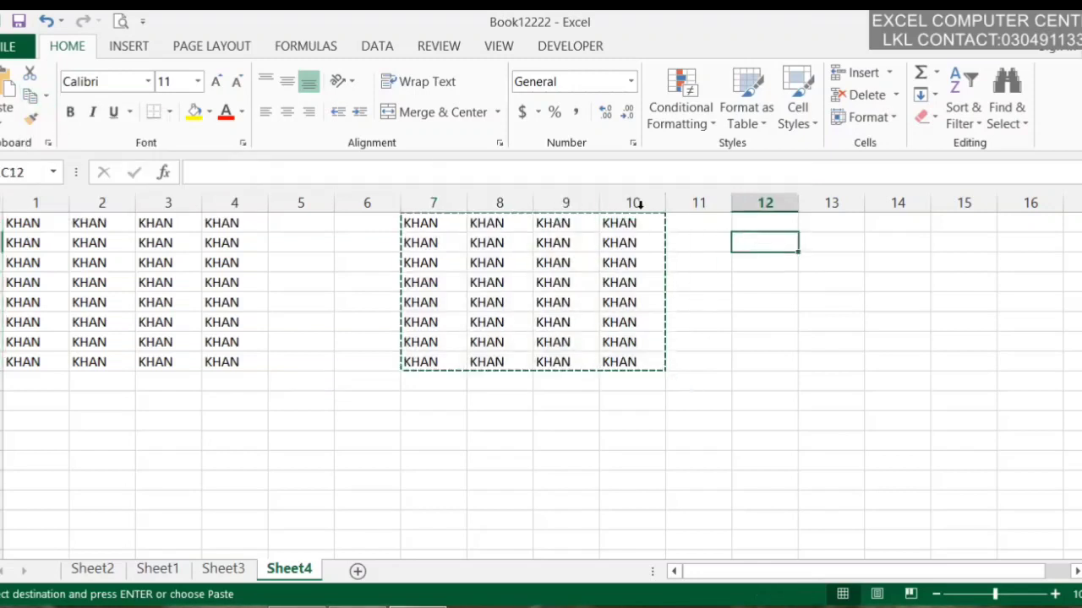
left_click_drag(422, 222, 583, 377)
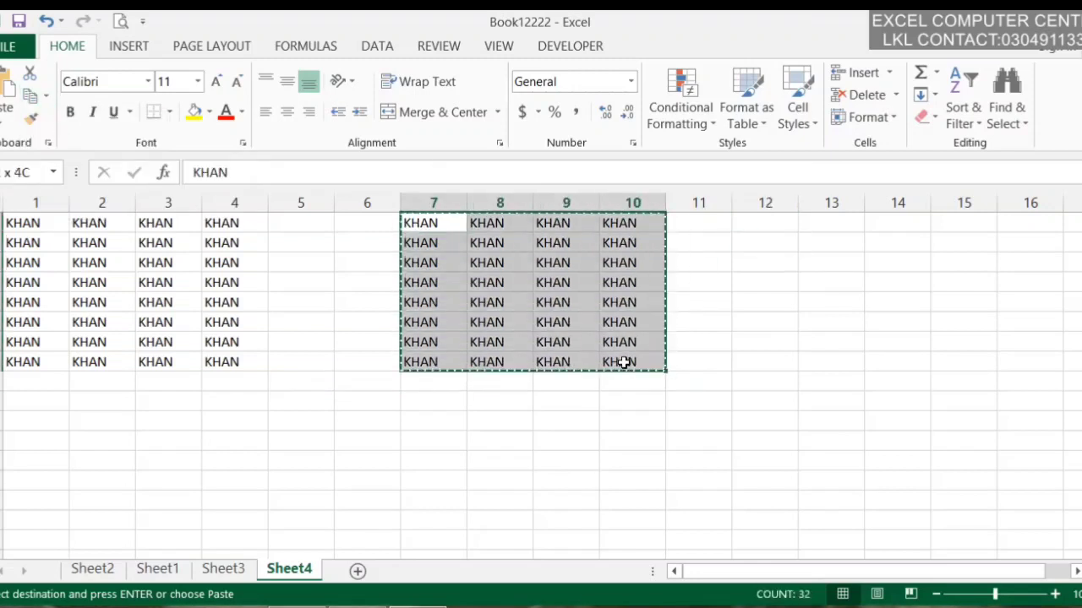
left_click(48, 98)
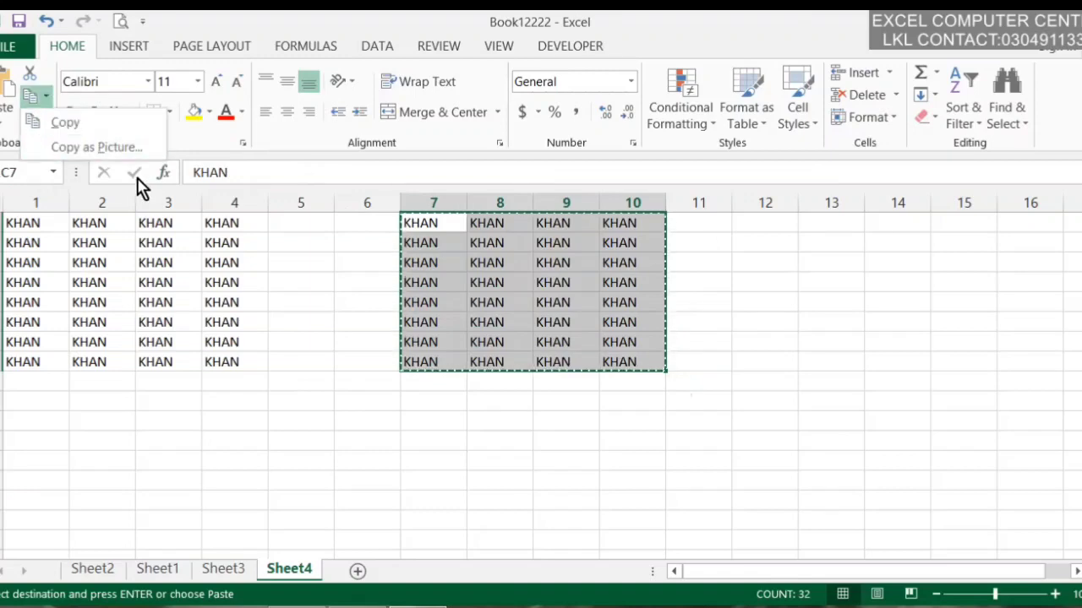
left_click(145, 153)
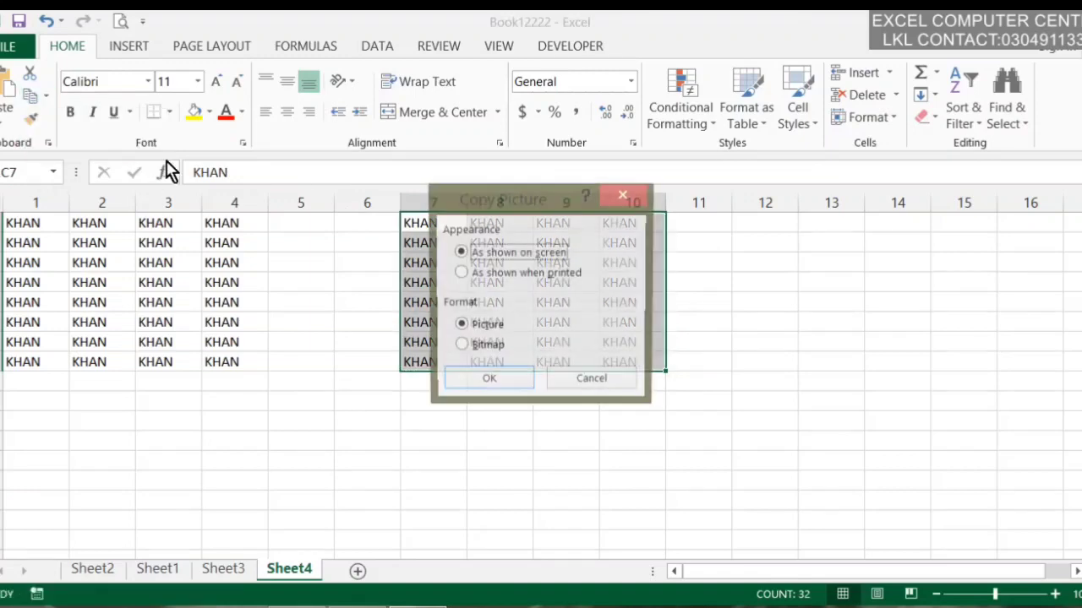
left_click_drag(210, 115, 183, 100)
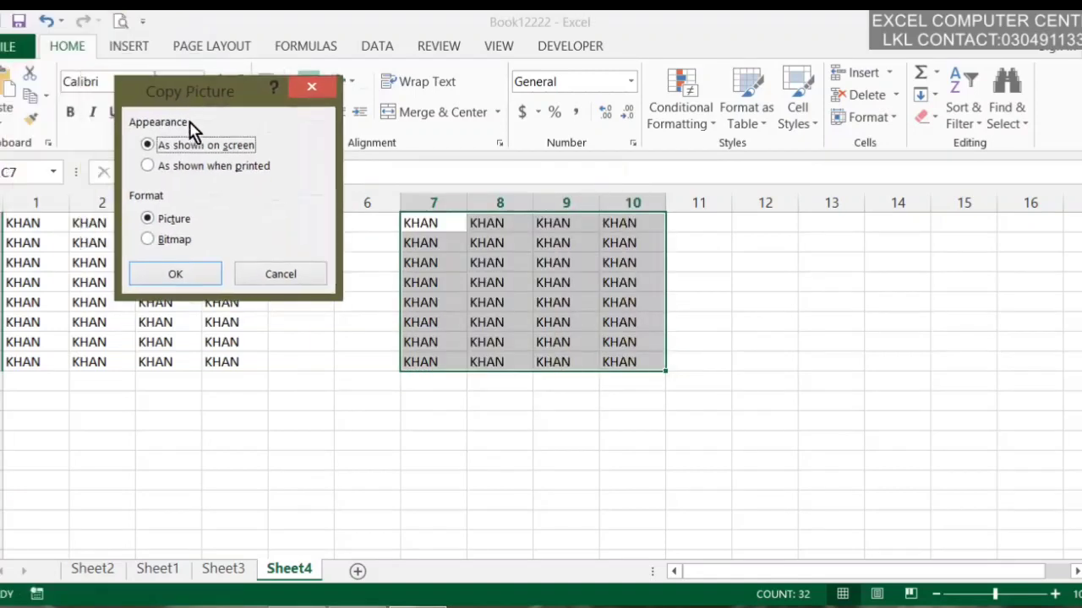
left_click(216, 167)
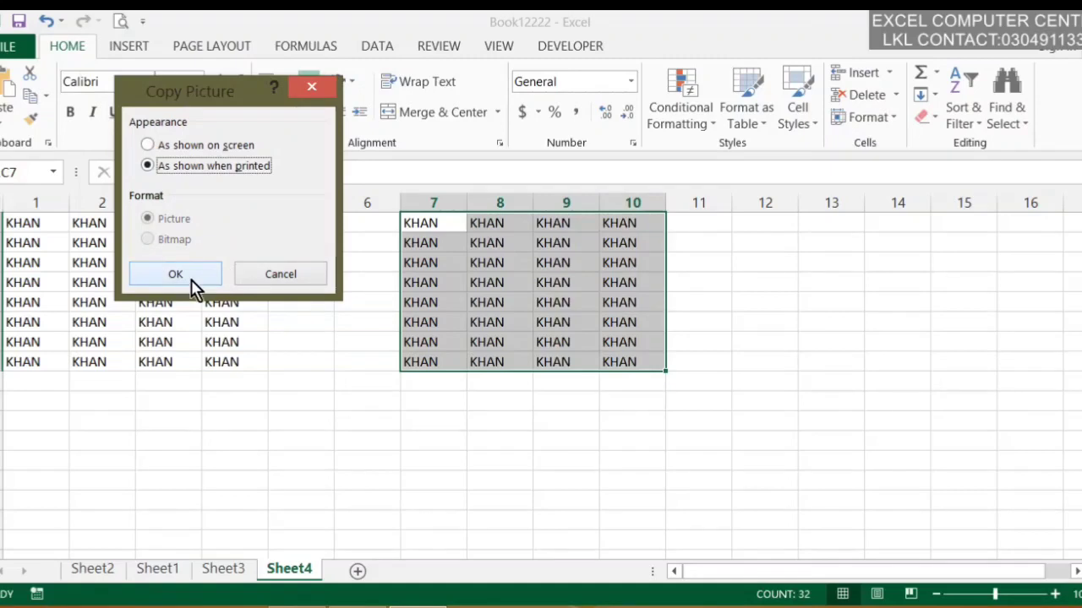
left_click(270, 279)
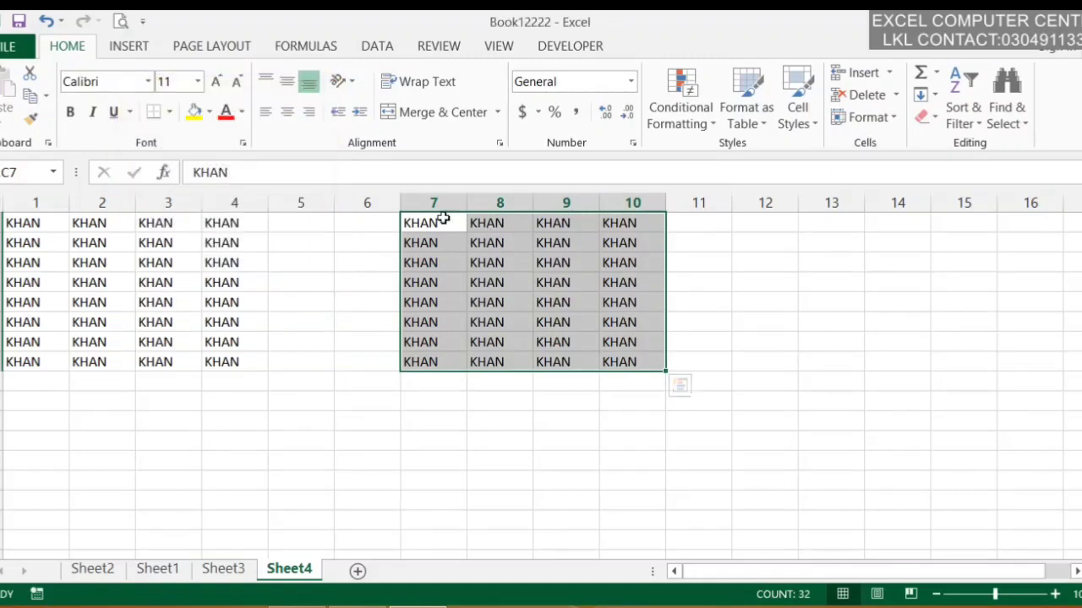
Reselect the KHAN block in columns 7–10 and copy it normally
left_click_drag(442, 217, 627, 369)
left_click(47, 97)
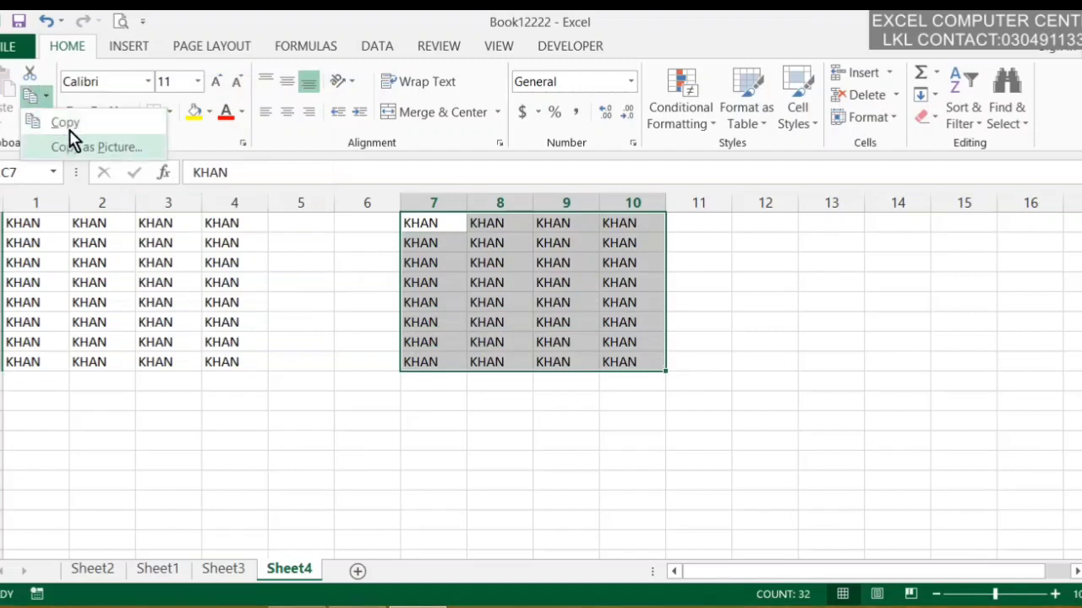
left_click(69, 122)
Copy as Picture again with the 'As shown when printed' appearance and confirm
left_click(799, 226)
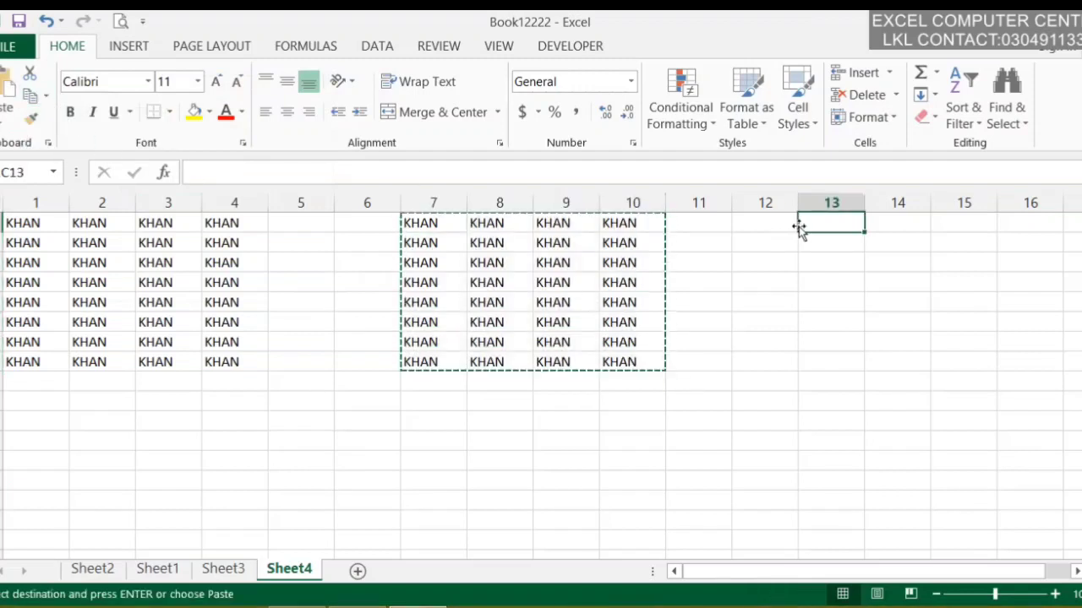
left_click(49, 98)
left_click(73, 147)
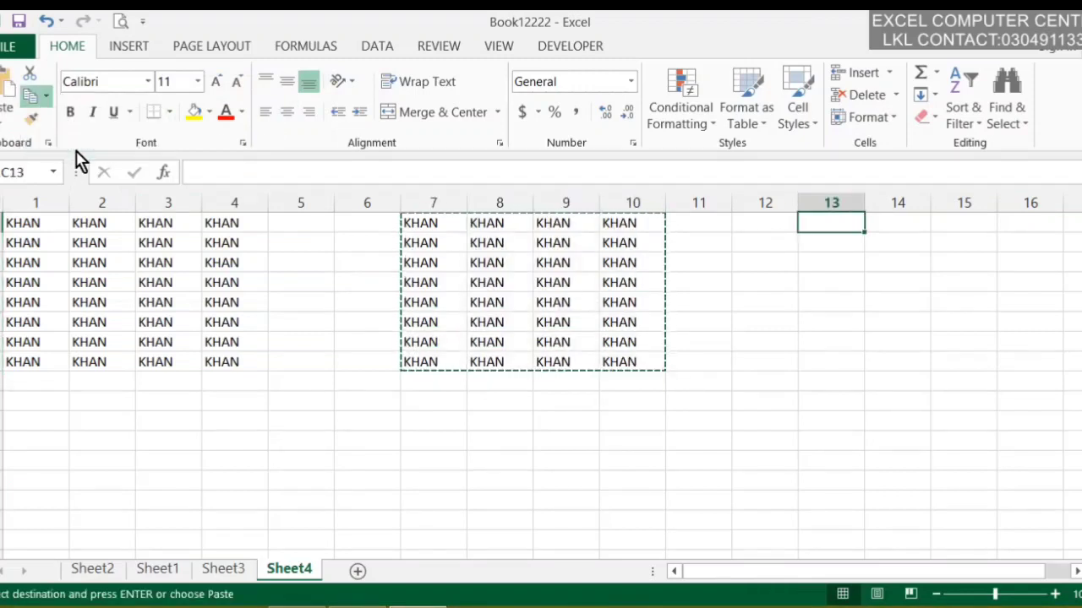
left_click(198, 166)
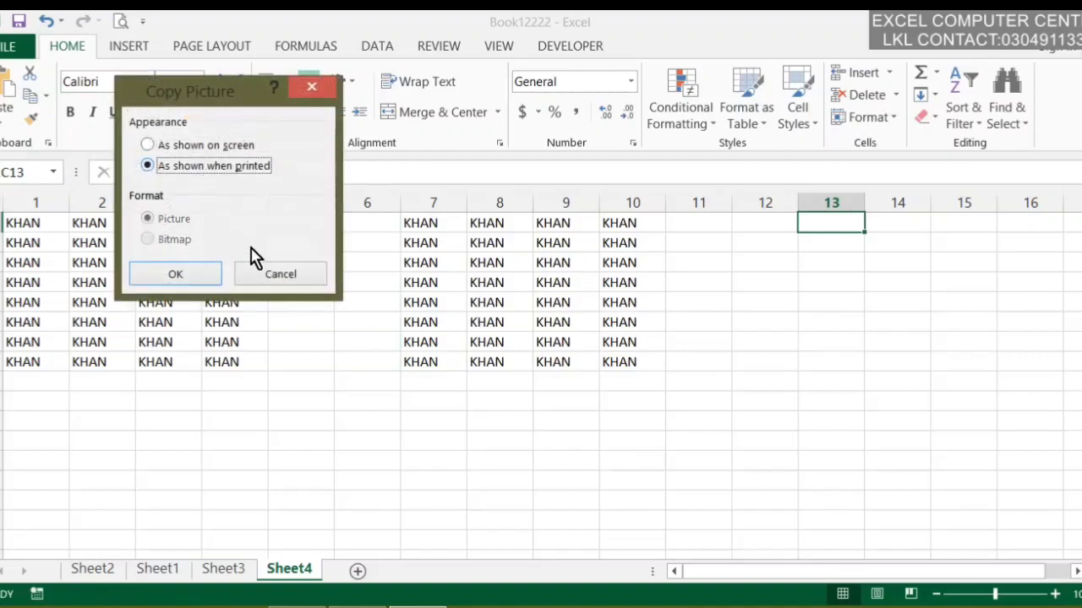
left_click(193, 283)
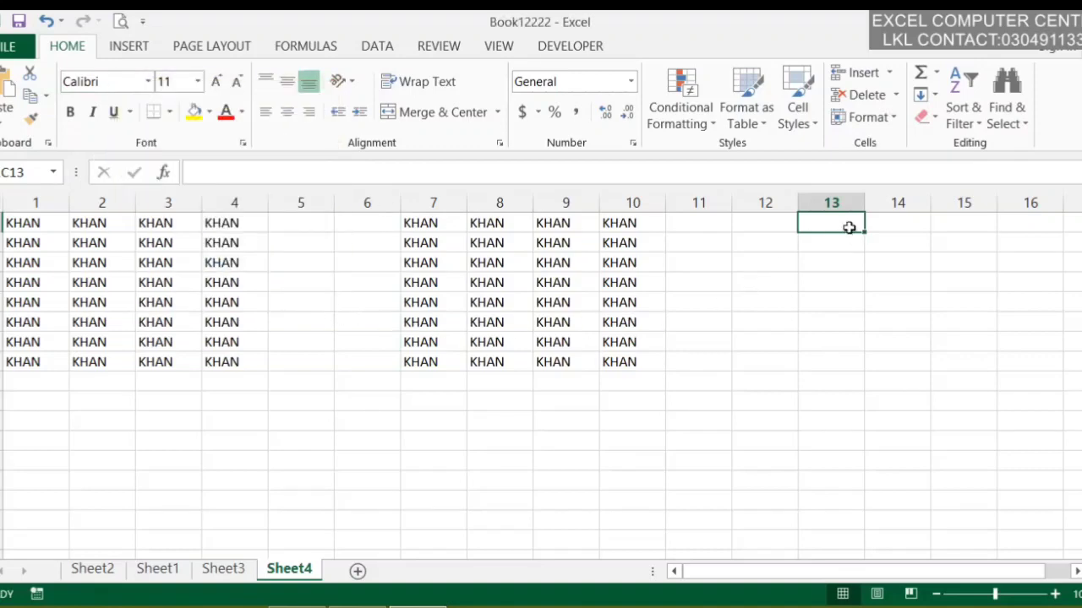
left_click(48, 98)
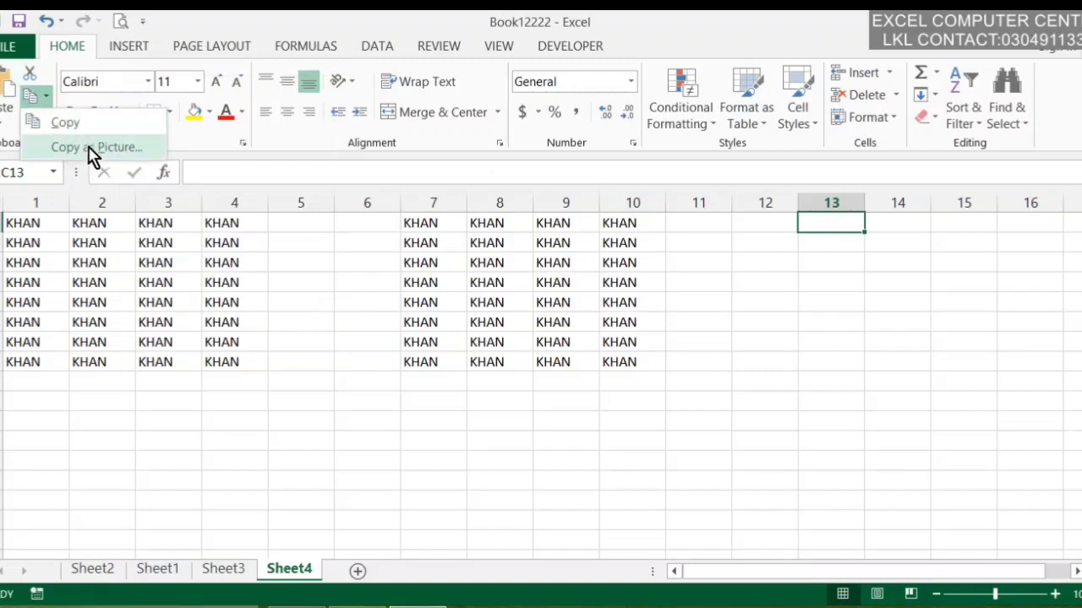
Confirm another Copy as Picture with the current settings
left_click(93, 148)
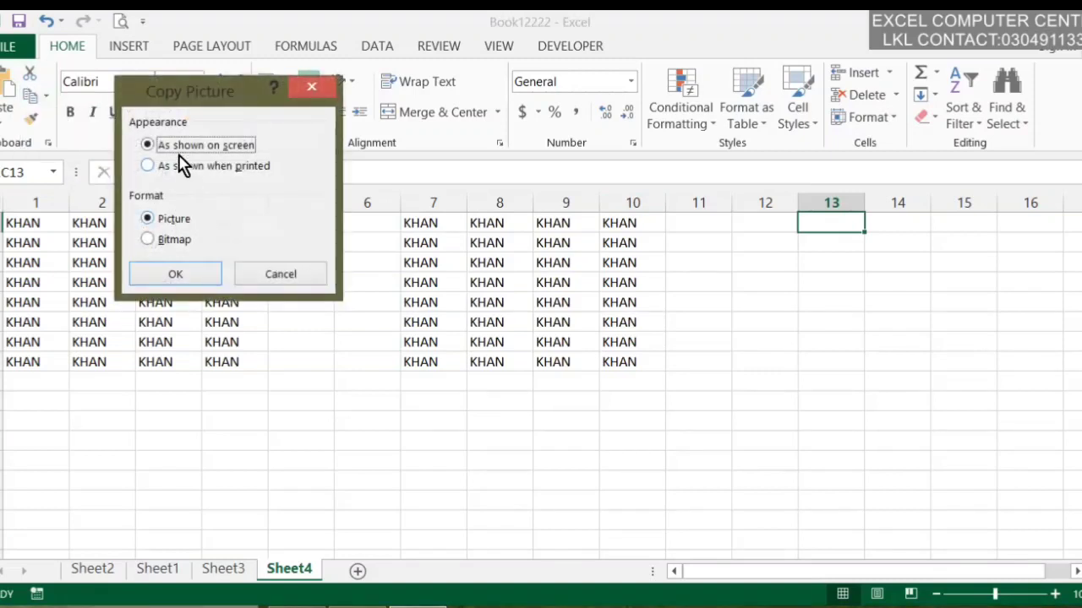
left_click(201, 281)
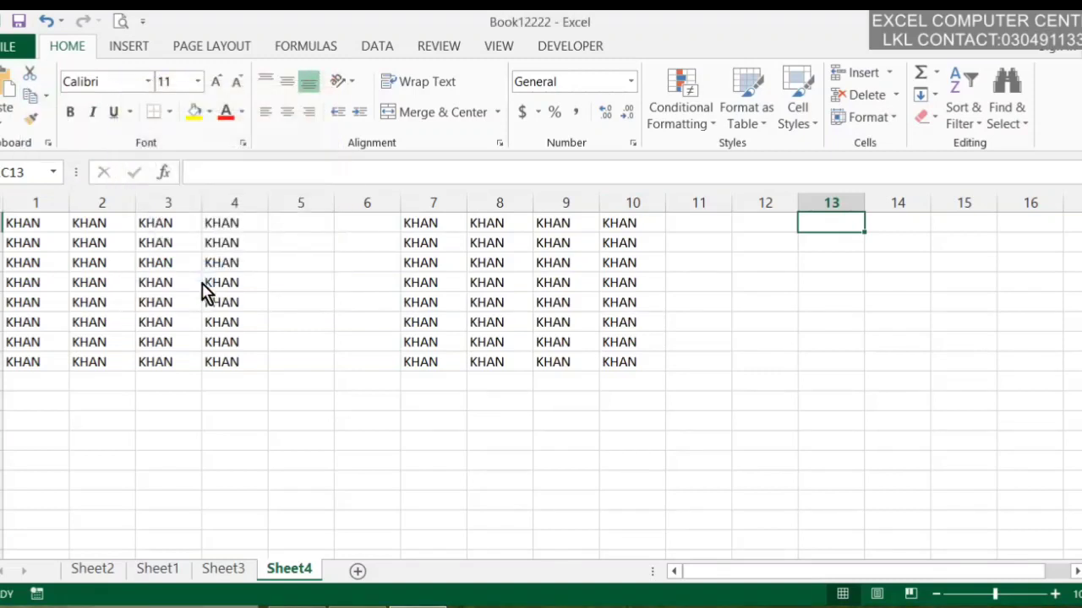
left_click(683, 327)
Reselect the KHAN block in columns 7–10 and copy it as a picture as shown on screen
left_click_drag(625, 362, 430, 224)
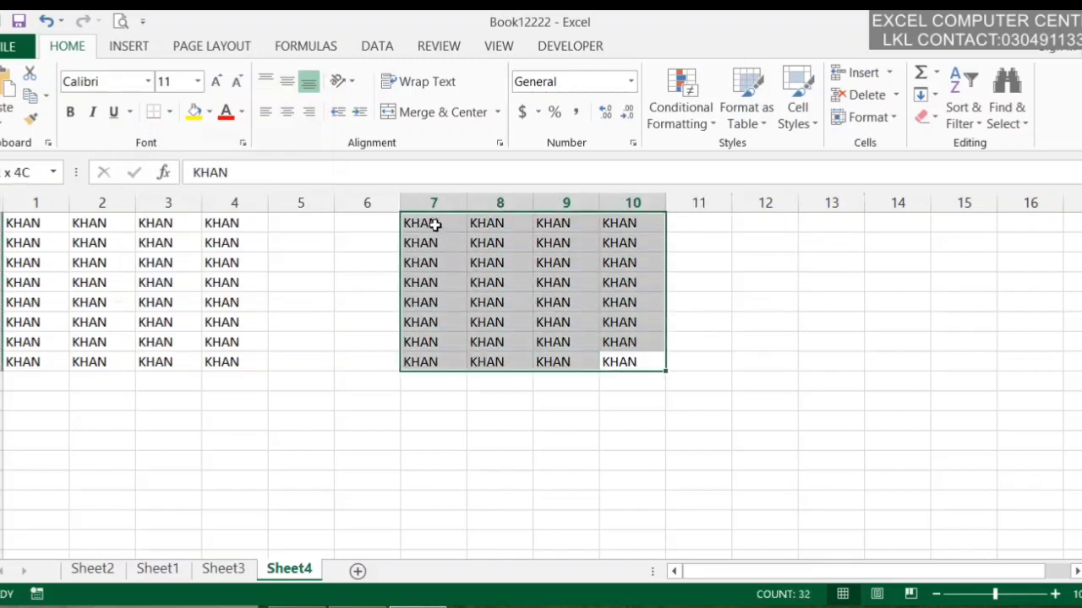
left_click(33, 100)
left_click(46, 97)
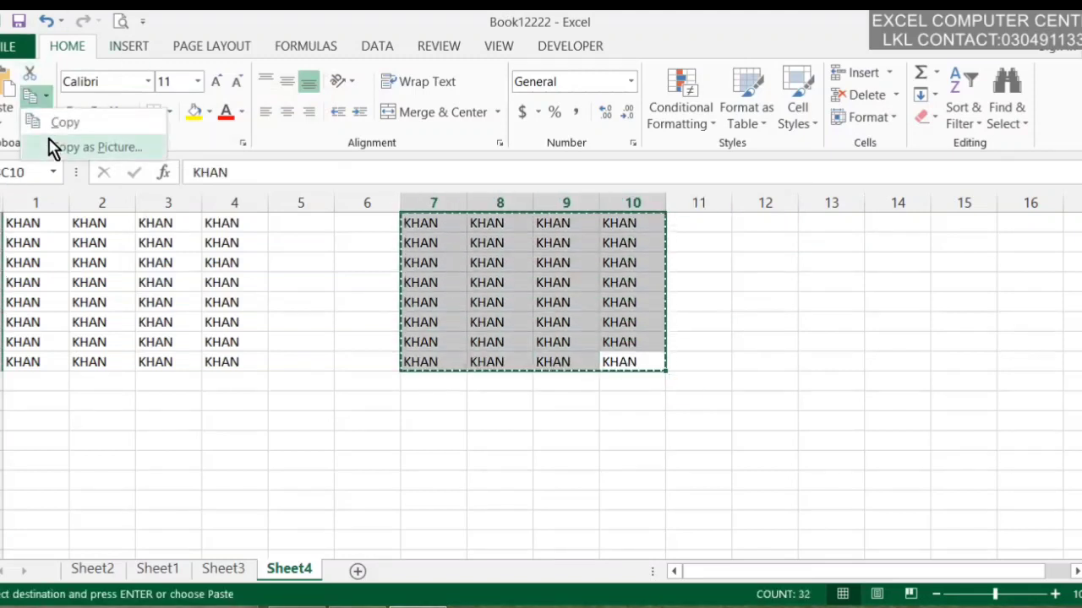
left_click(51, 148)
left_click(176, 240)
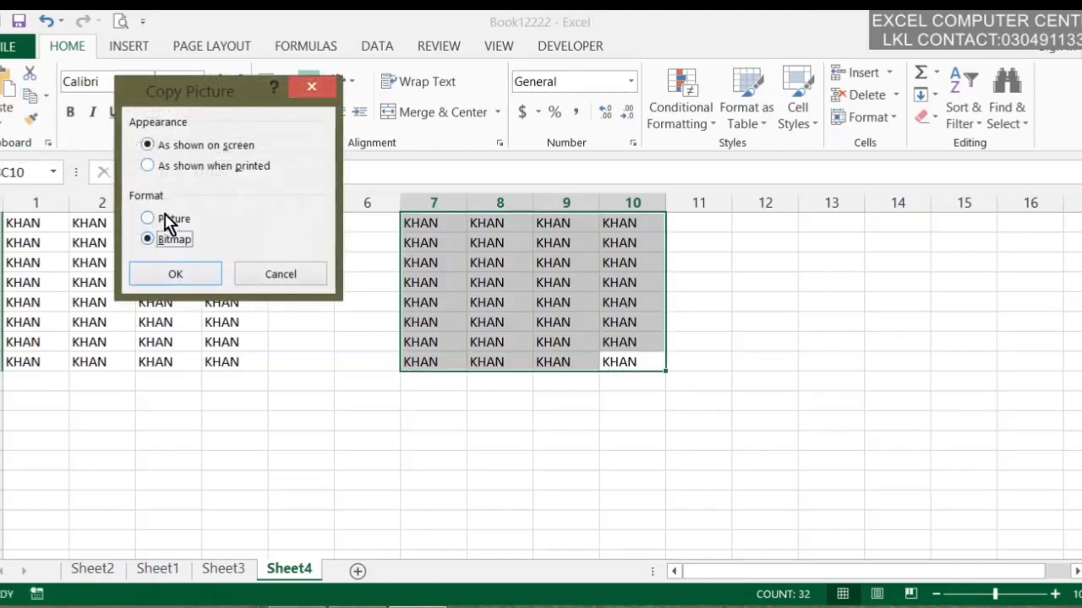
left_click(150, 219)
left_click(198, 281)
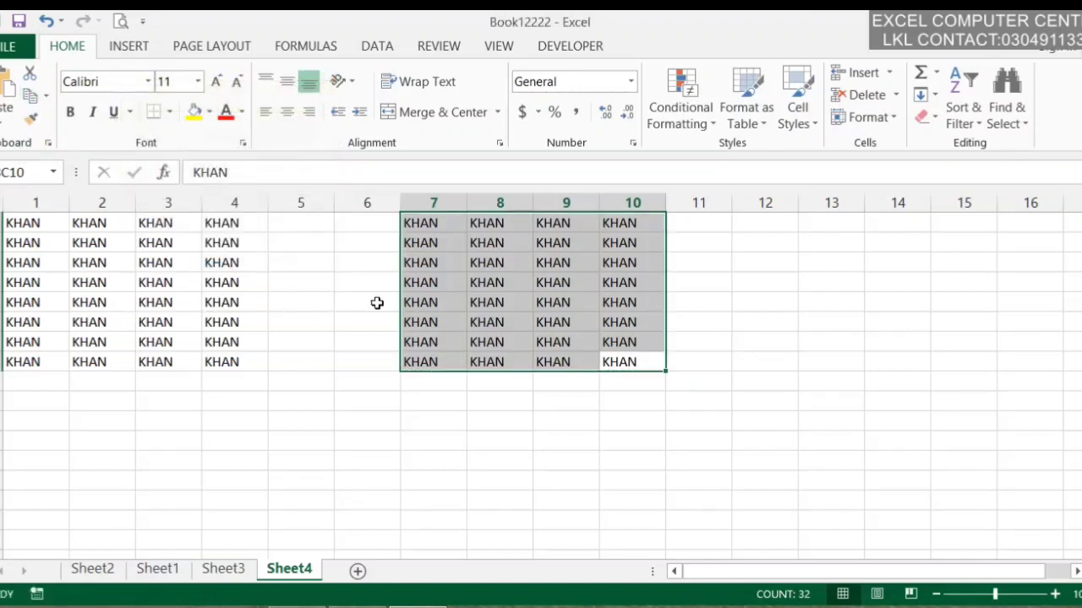
left_click(132, 243)
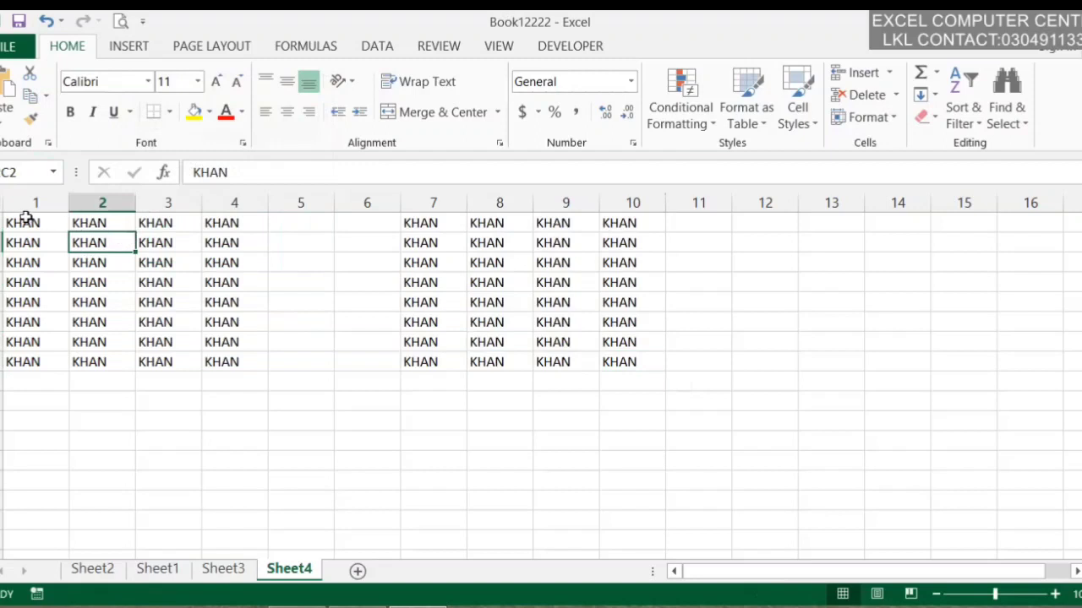
left_click_drag(26, 222, 225, 359)
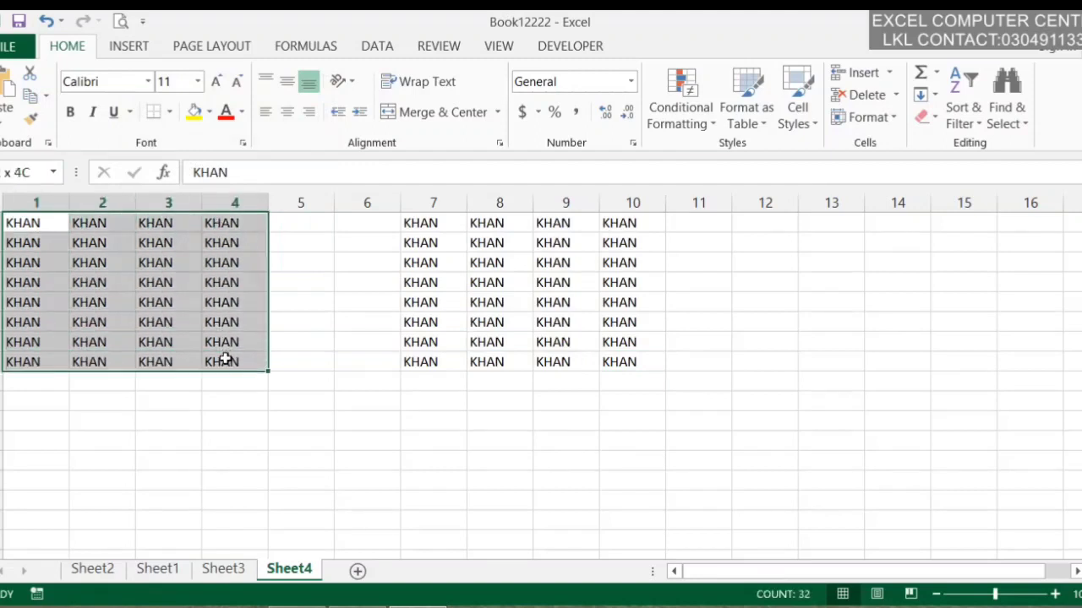
left_click(46, 96)
left_click(49, 123)
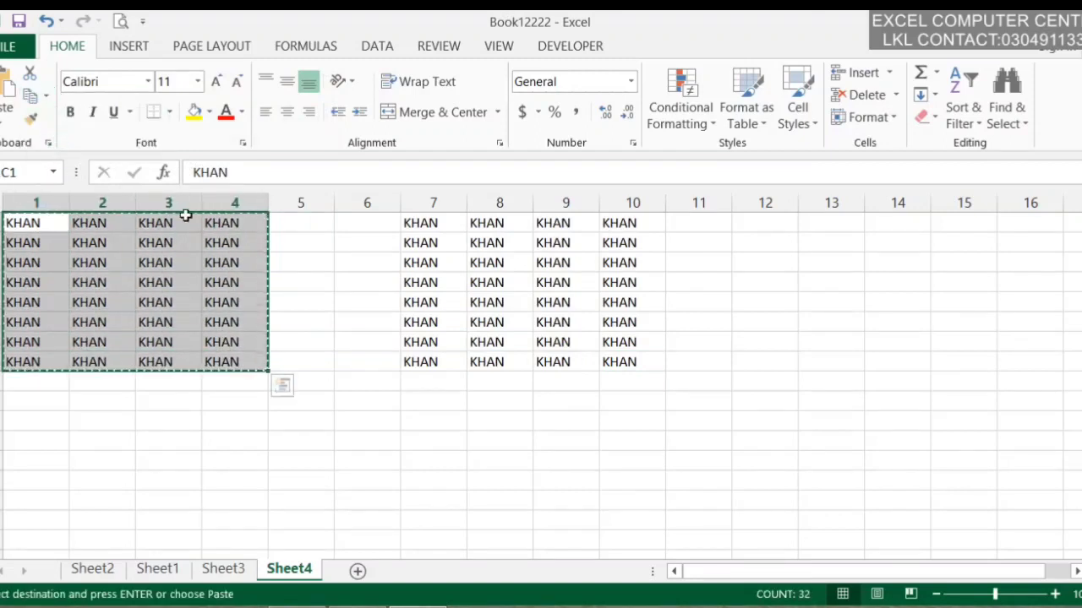
left_click(714, 225)
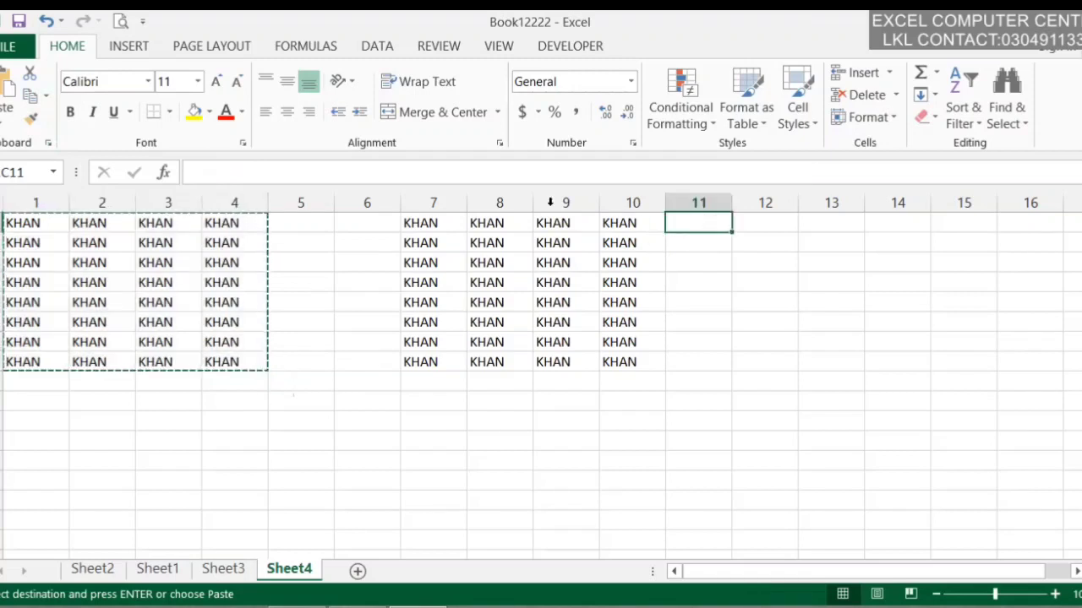
left_click(46, 96)
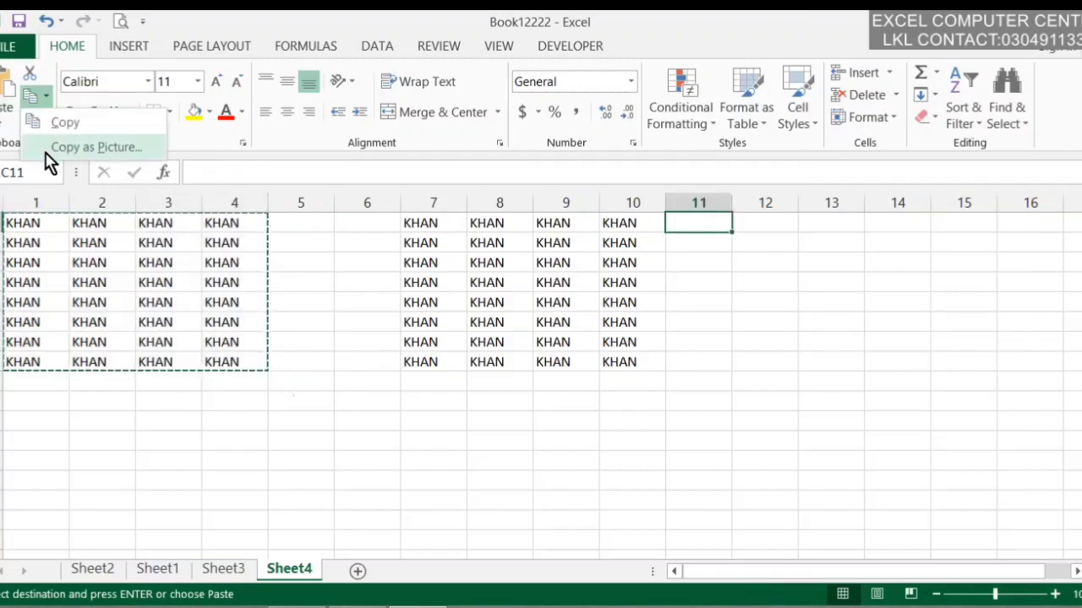
left_click(47, 154)
left_click(189, 243)
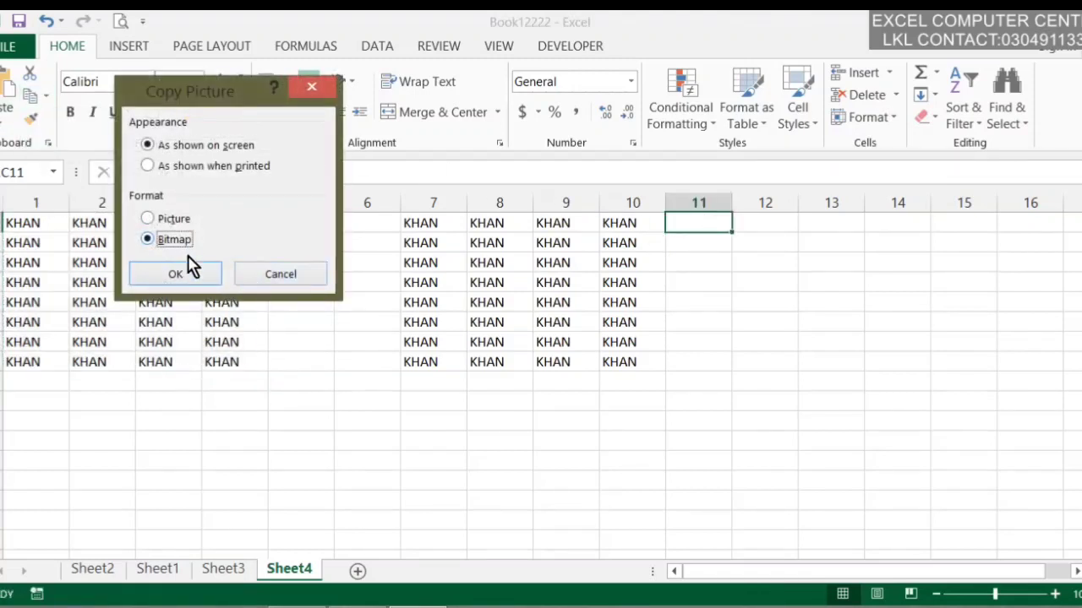
left_click(180, 272)
left_click(167, 282)
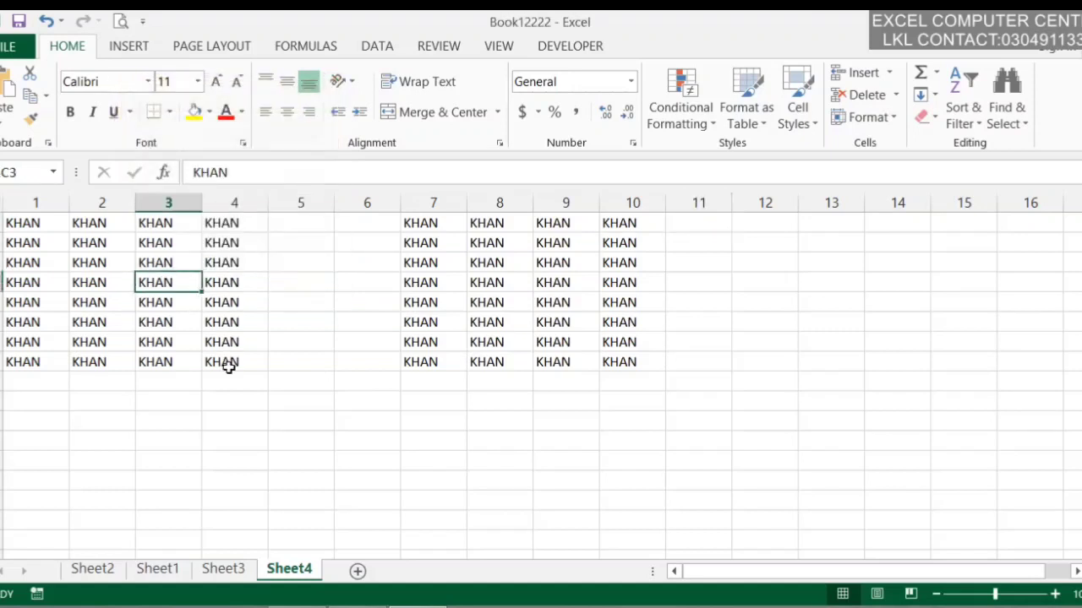
left_click_drag(228, 365, 21, 222)
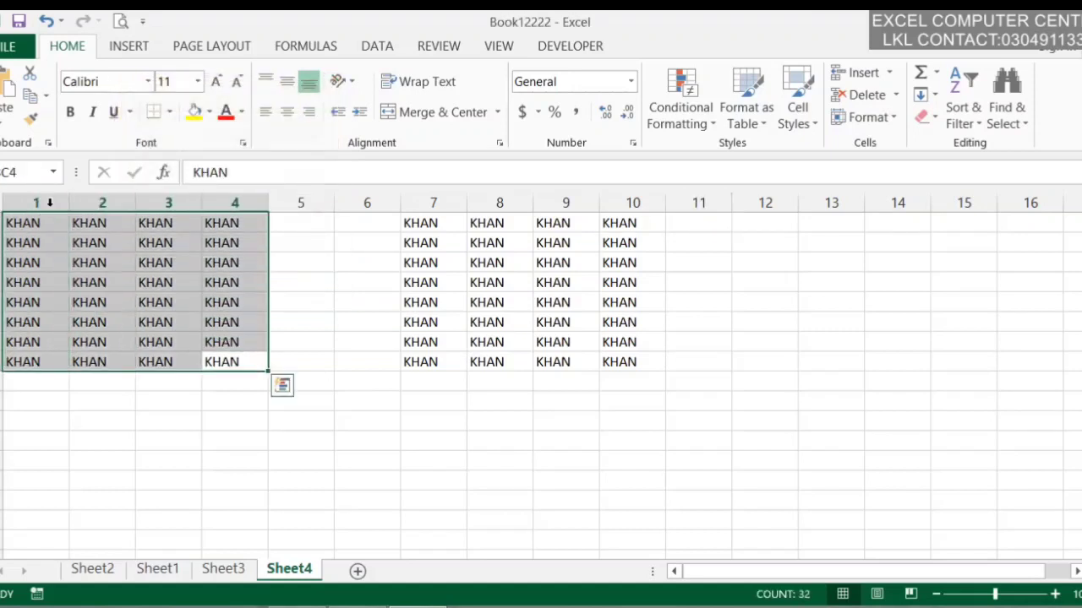
left_click(29, 96)
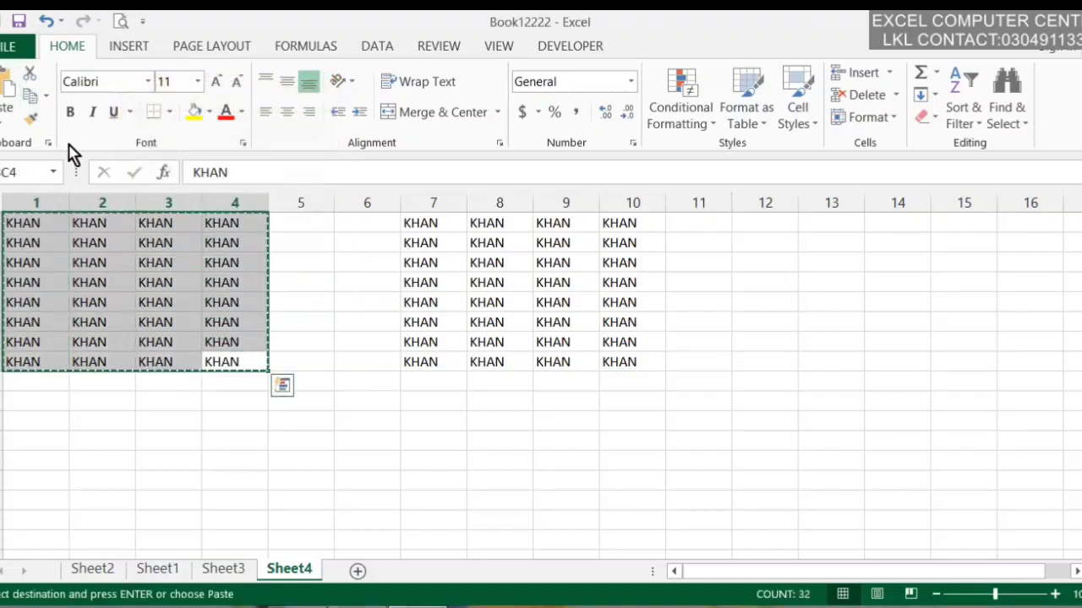
left_click(707, 230)
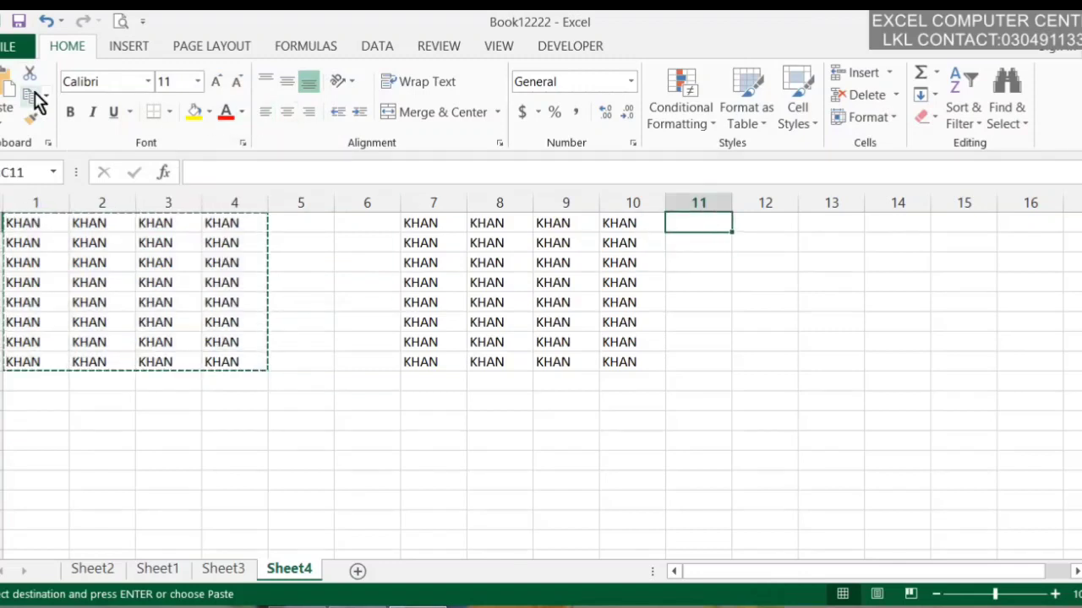
left_click(627, 284)
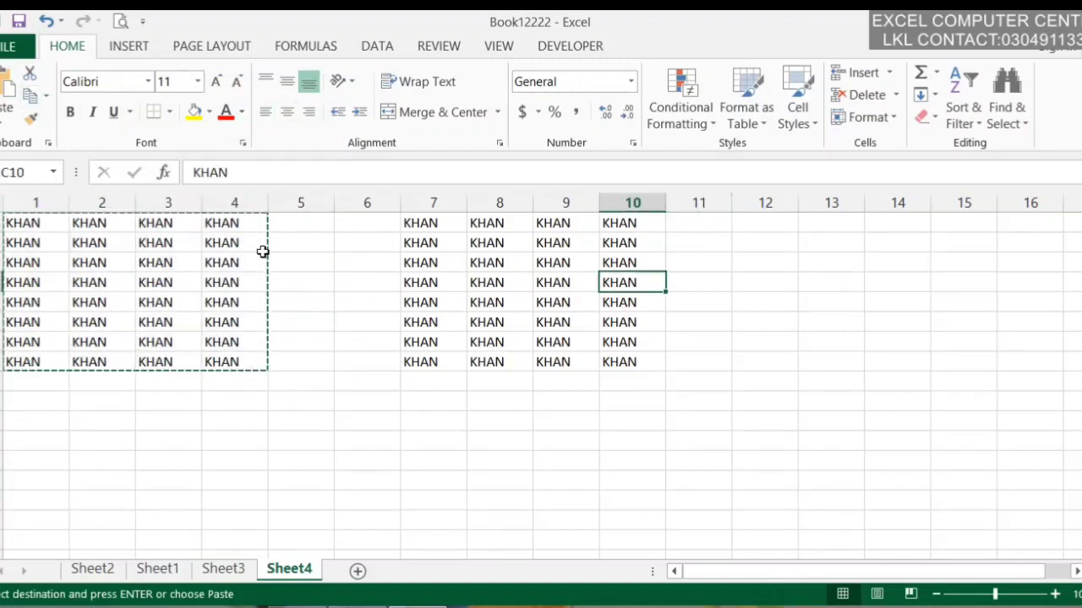
left_click(262, 249)
key("Escape")
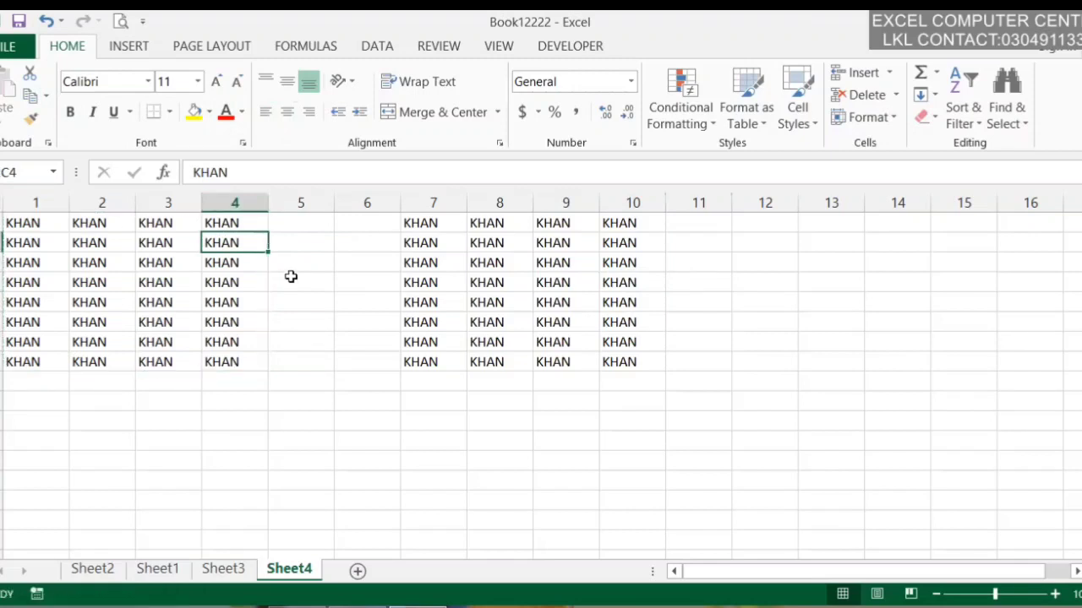
left_click(420, 278)
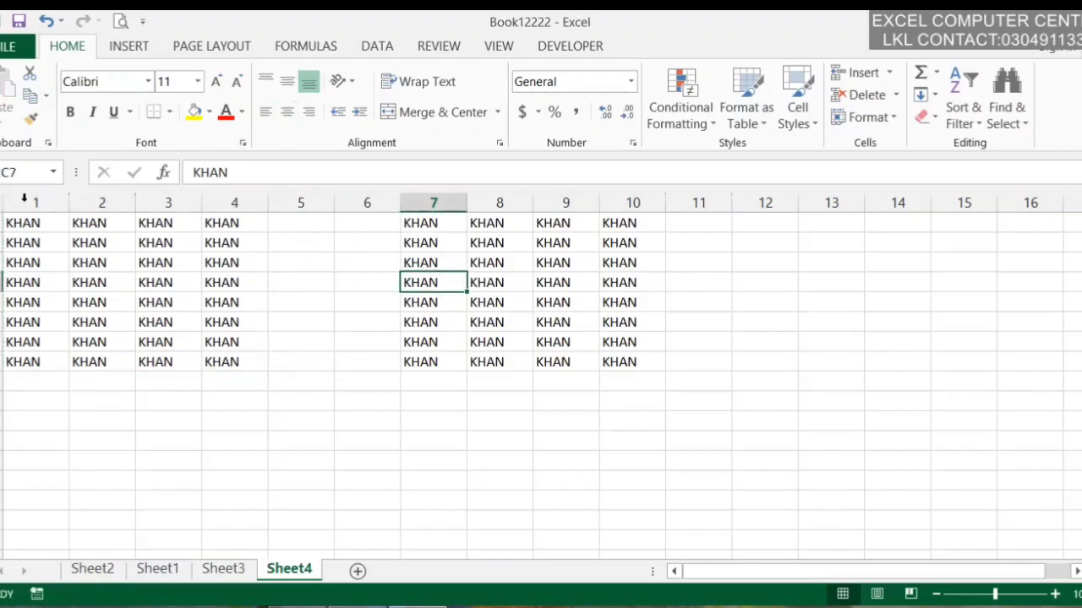
left_click(34, 124)
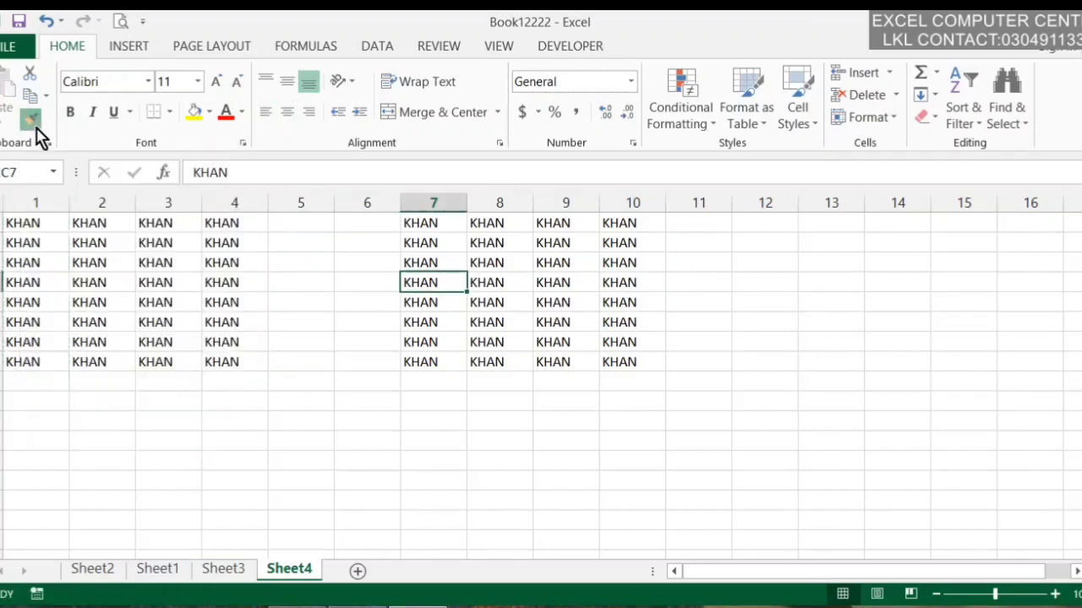
left_click(492, 267)
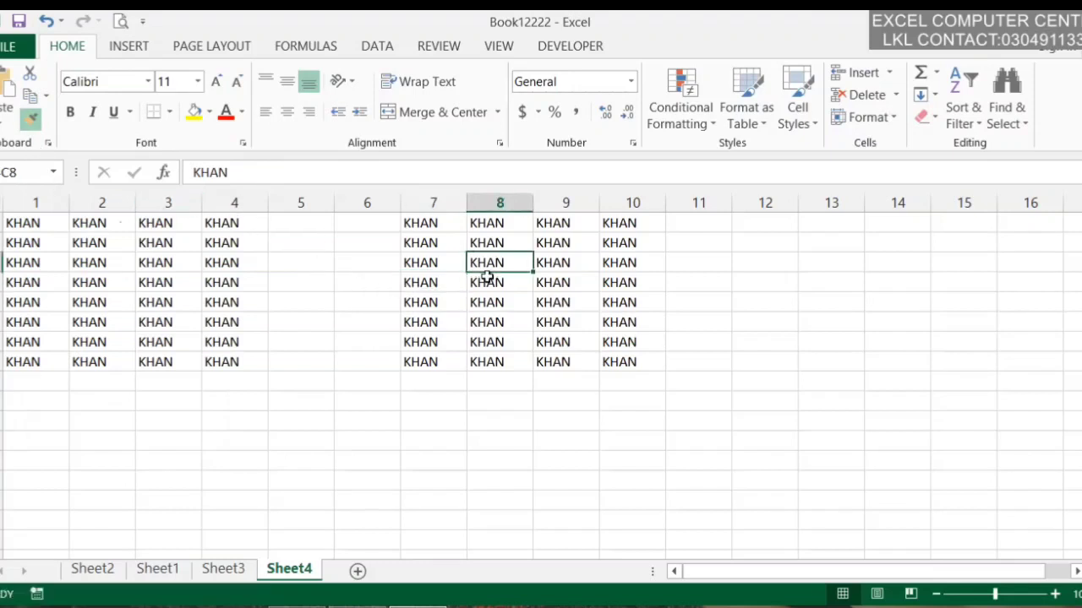
Make the columns 1–4 KHAN block bold, italic and underlined, with All Borders and yellow fill
left_click_drag(40, 222, 237, 362)
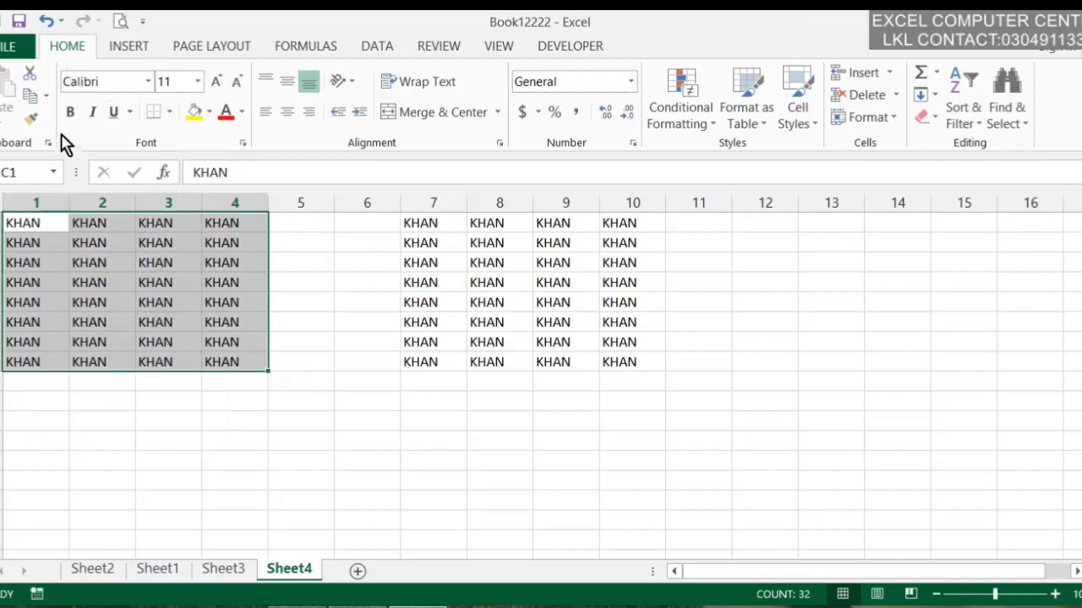
left_click(71, 112)
left_click(93, 112)
left_click(111, 115)
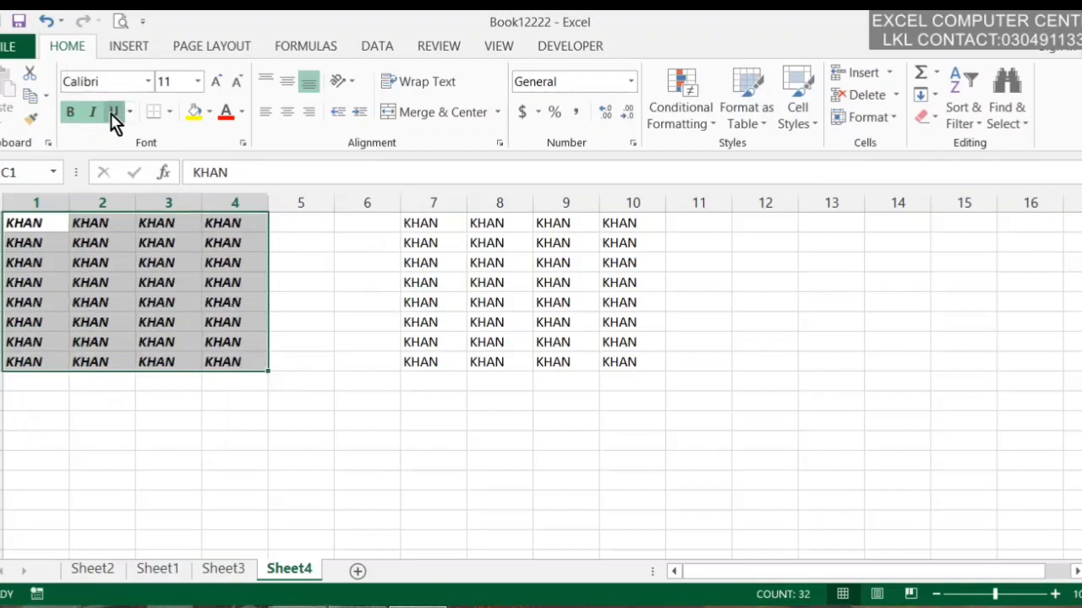
left_click(168, 115)
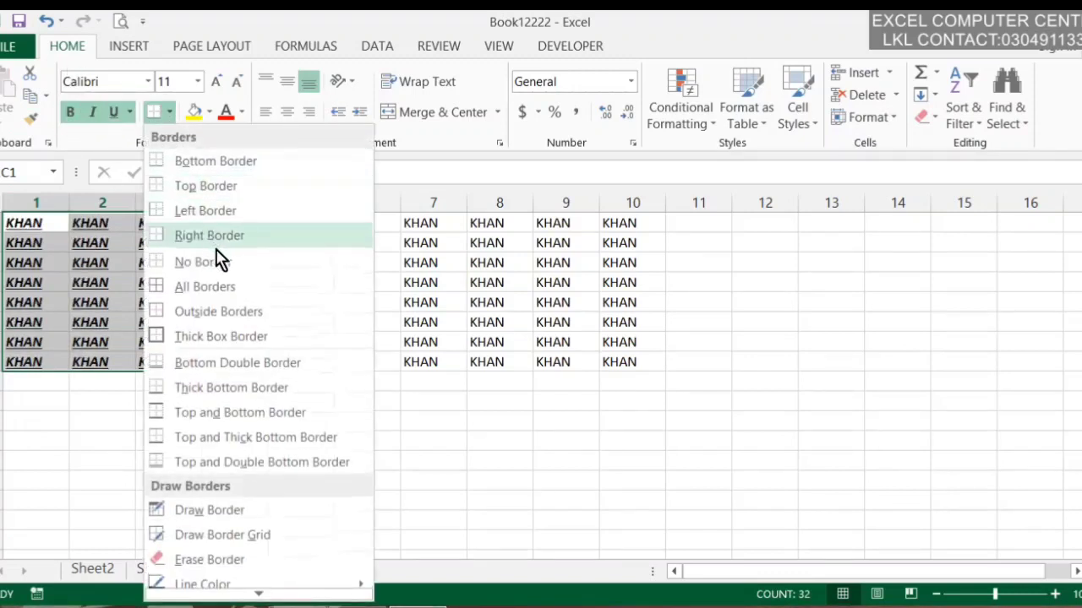
left_click(247, 279)
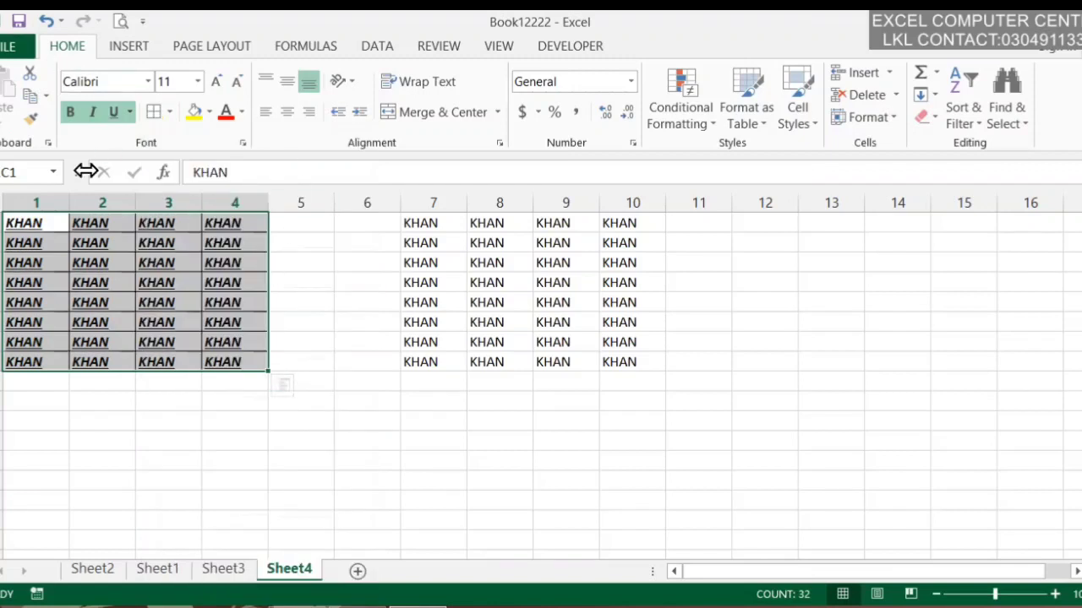
left_click(196, 116)
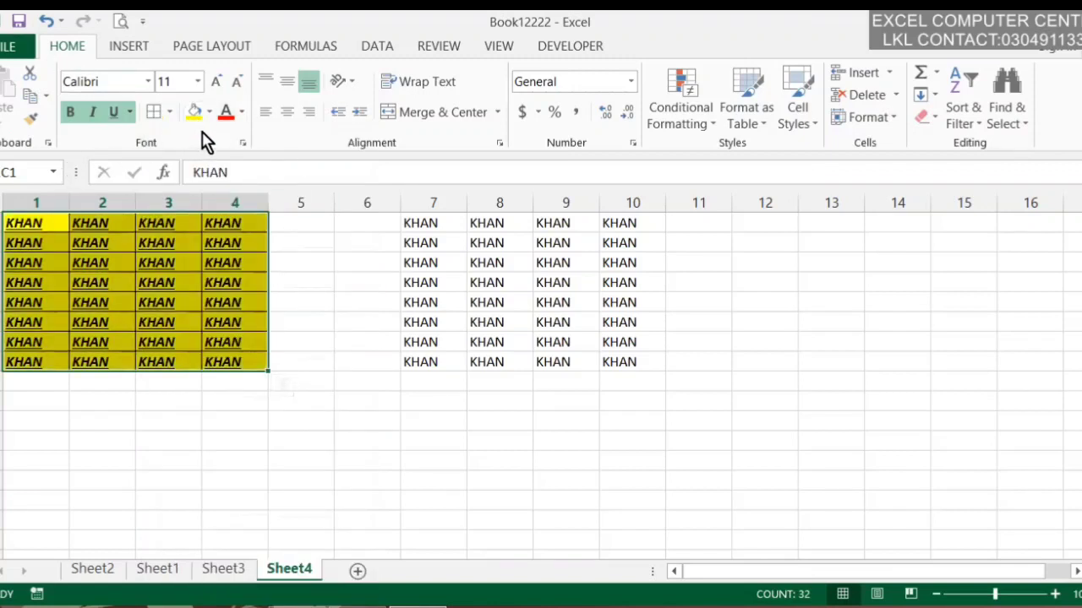
left_click(31, 119)
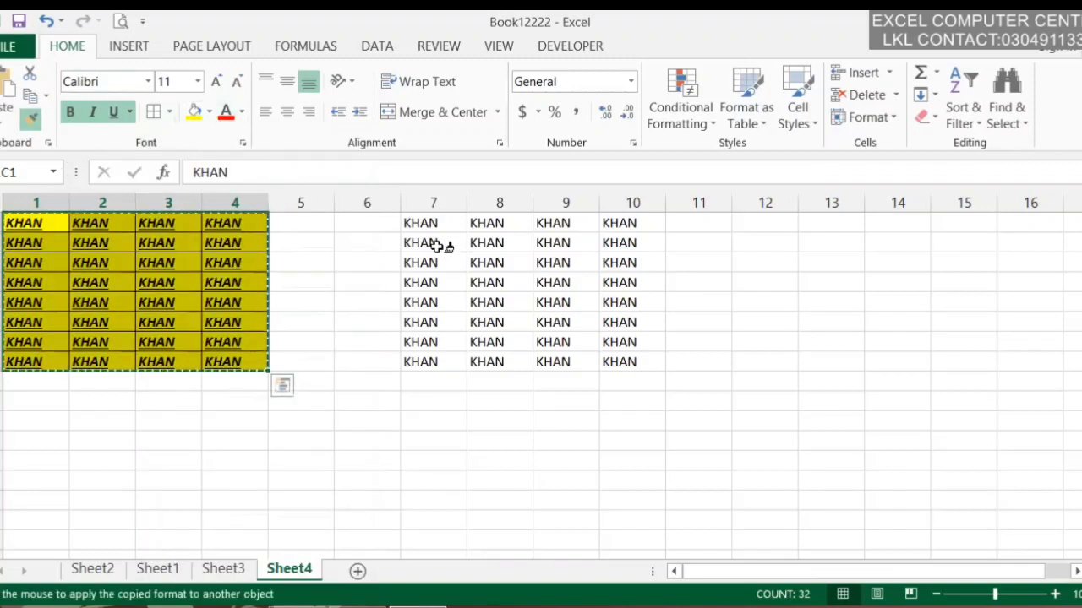
Paint the left block's formatting onto columns 7–10, then open Paste Special and centre it
mouse_move(434, 230)
left_mouse_down()
mouse_move(715, 355)
mouse_move(642, 363)
mouse_move(662, 369)
left_mouse_up()
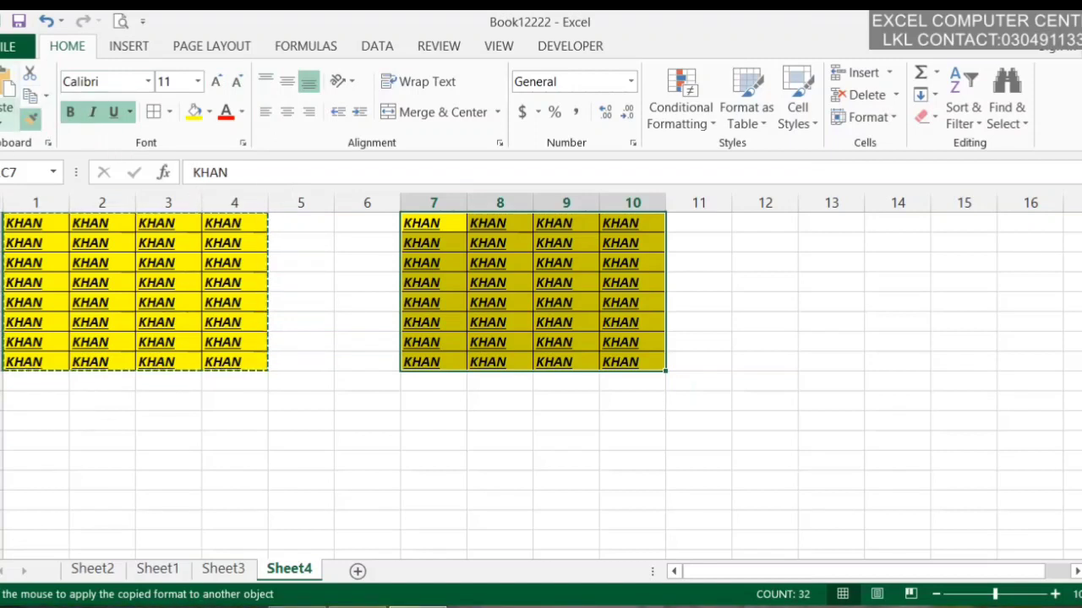
left_click(8, 118)
left_click(72, 337)
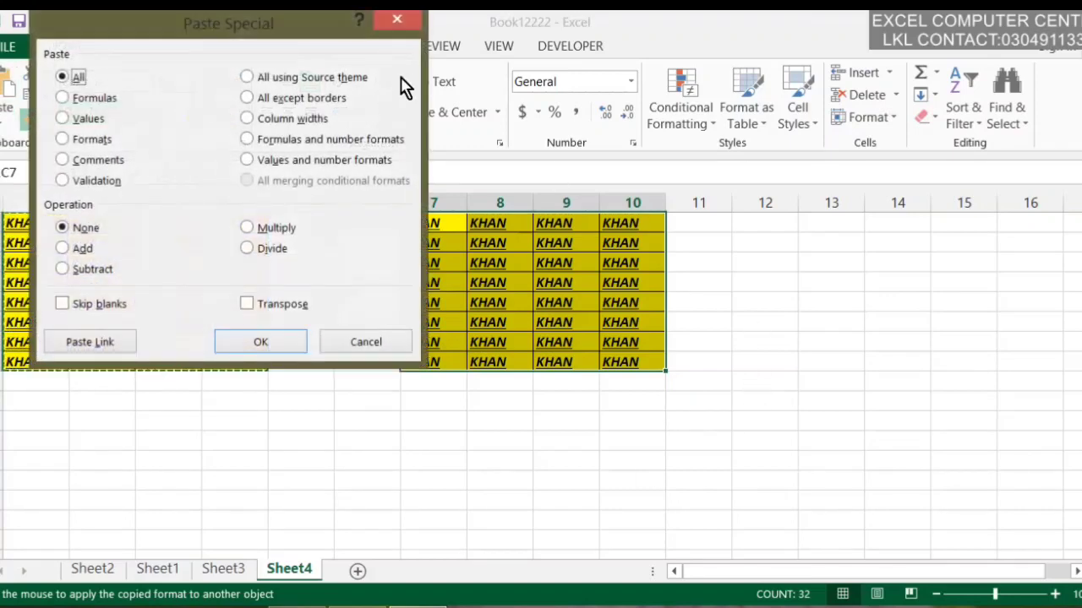
left_click_drag(228, 21, 567, 127)
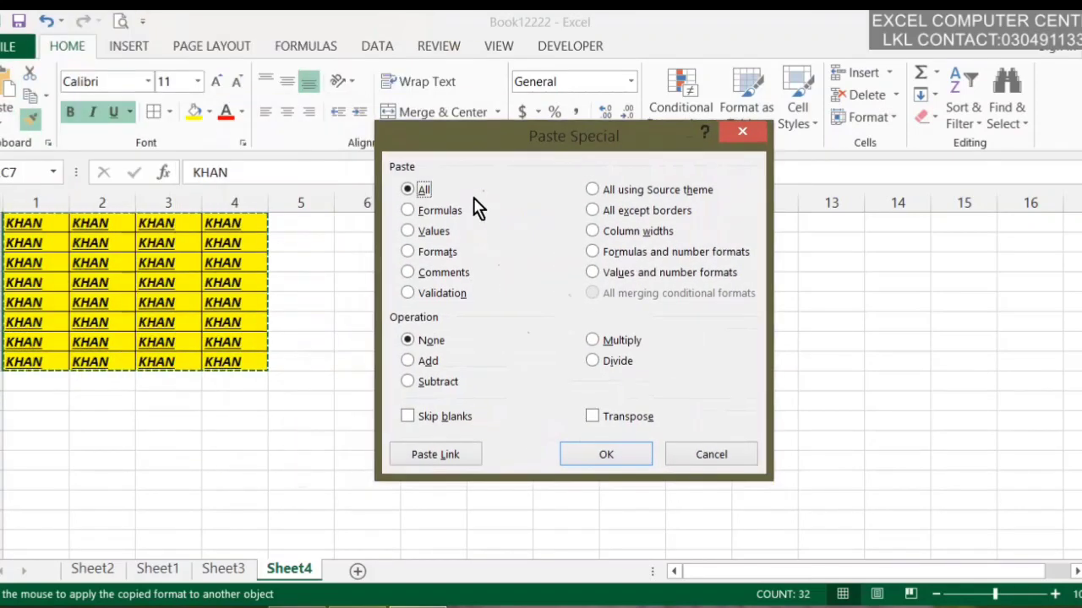